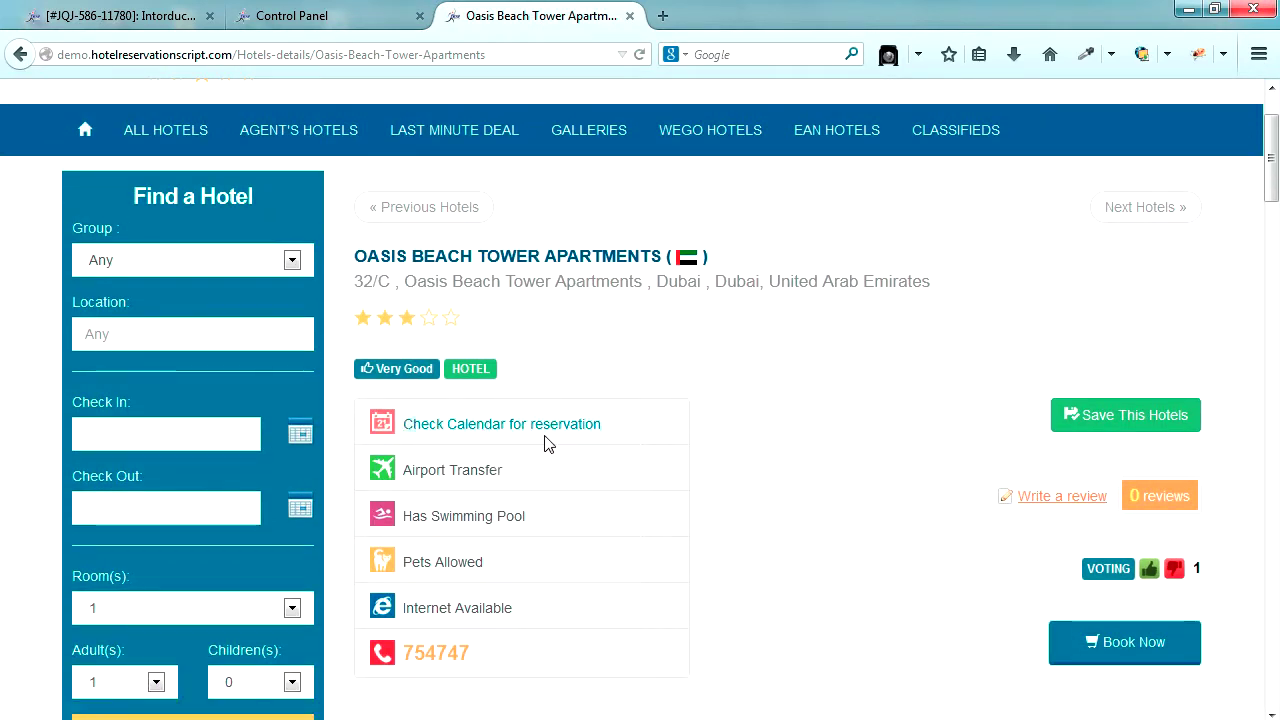
- Go to the reservation calendar section of Oasis Beach Tower Apartments and review the first available room types
click(573, 430)
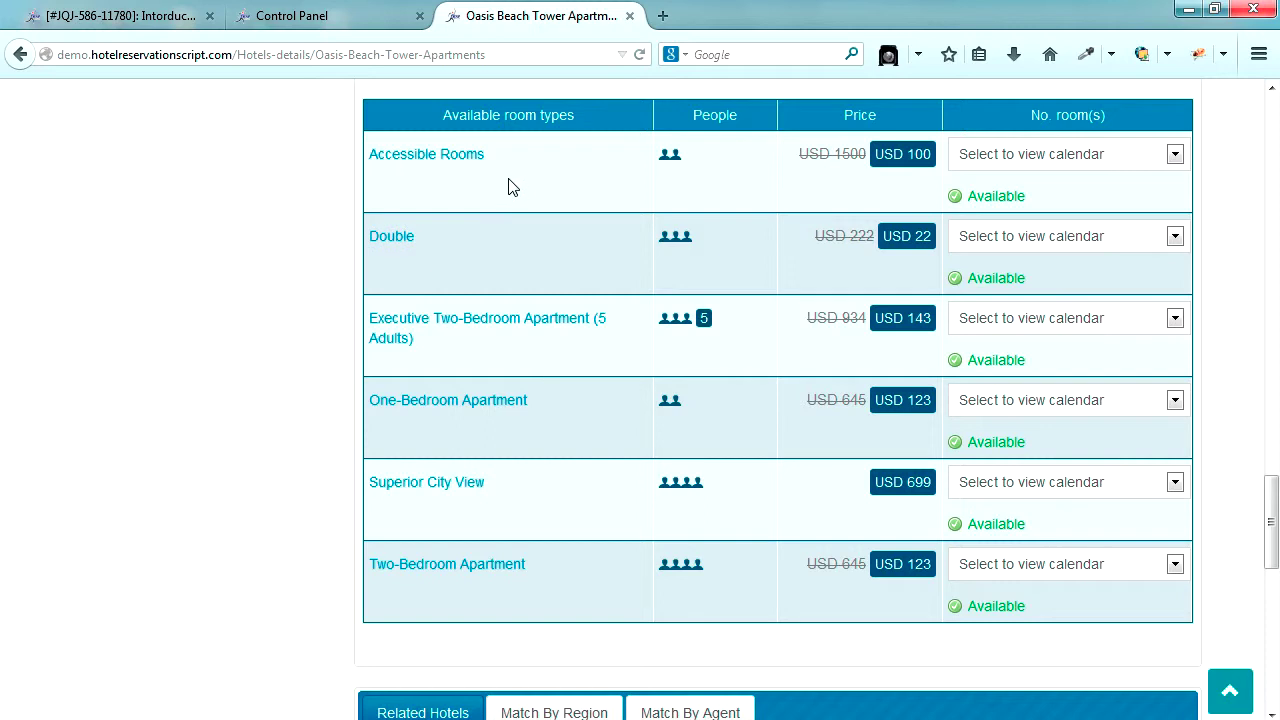
drag(491, 160, 371, 155)
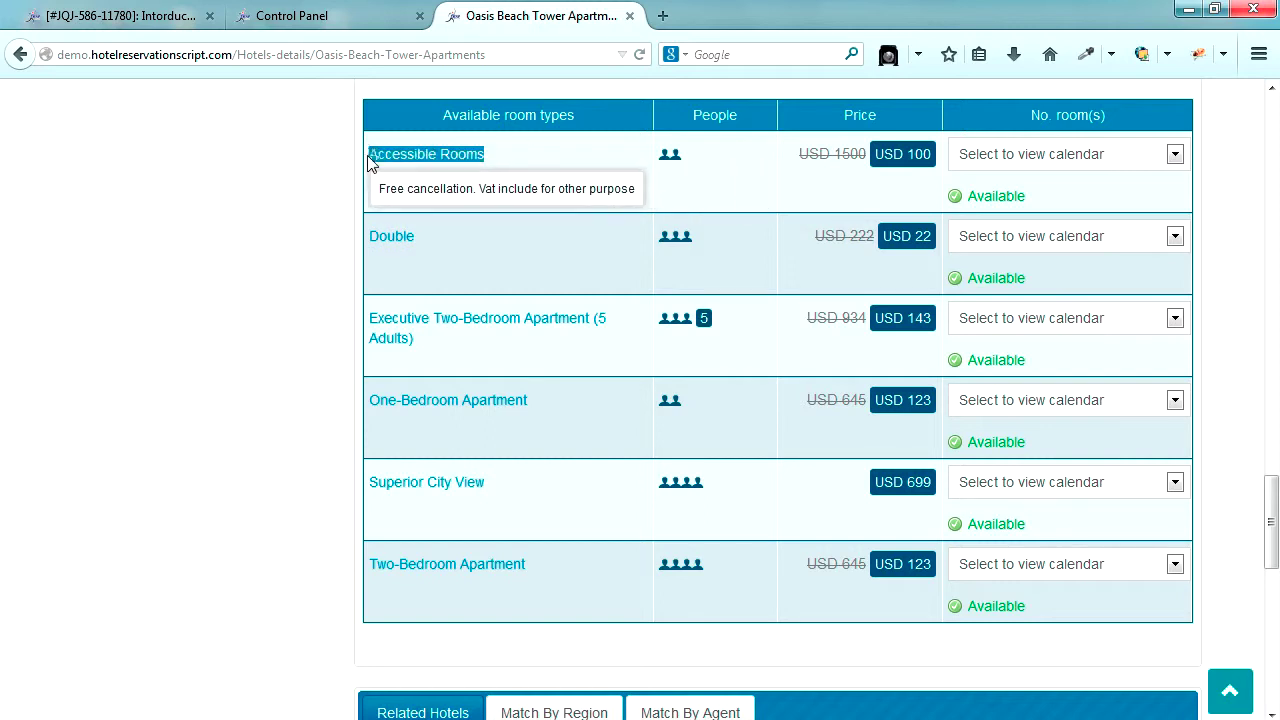
drag(433, 235, 373, 242)
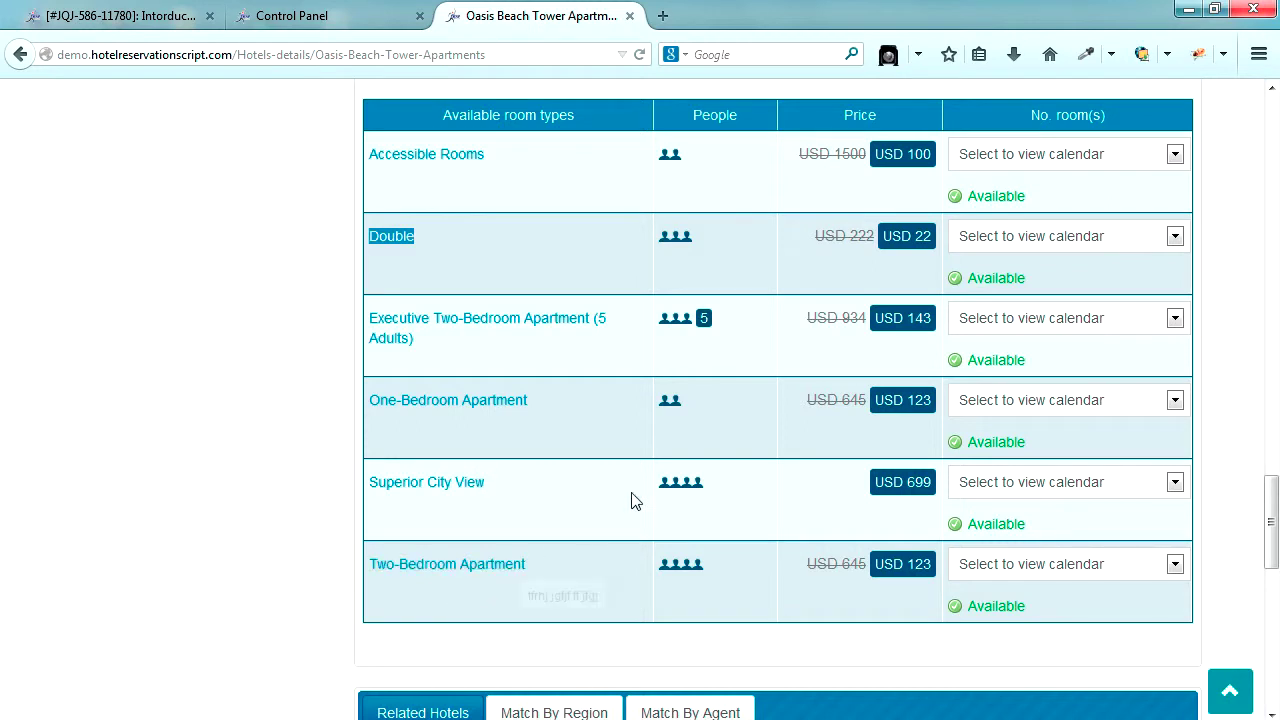
- Check the availability status of each room type, from Accessible Rooms through Two-Bedroom Apartment
double_click(979, 198)
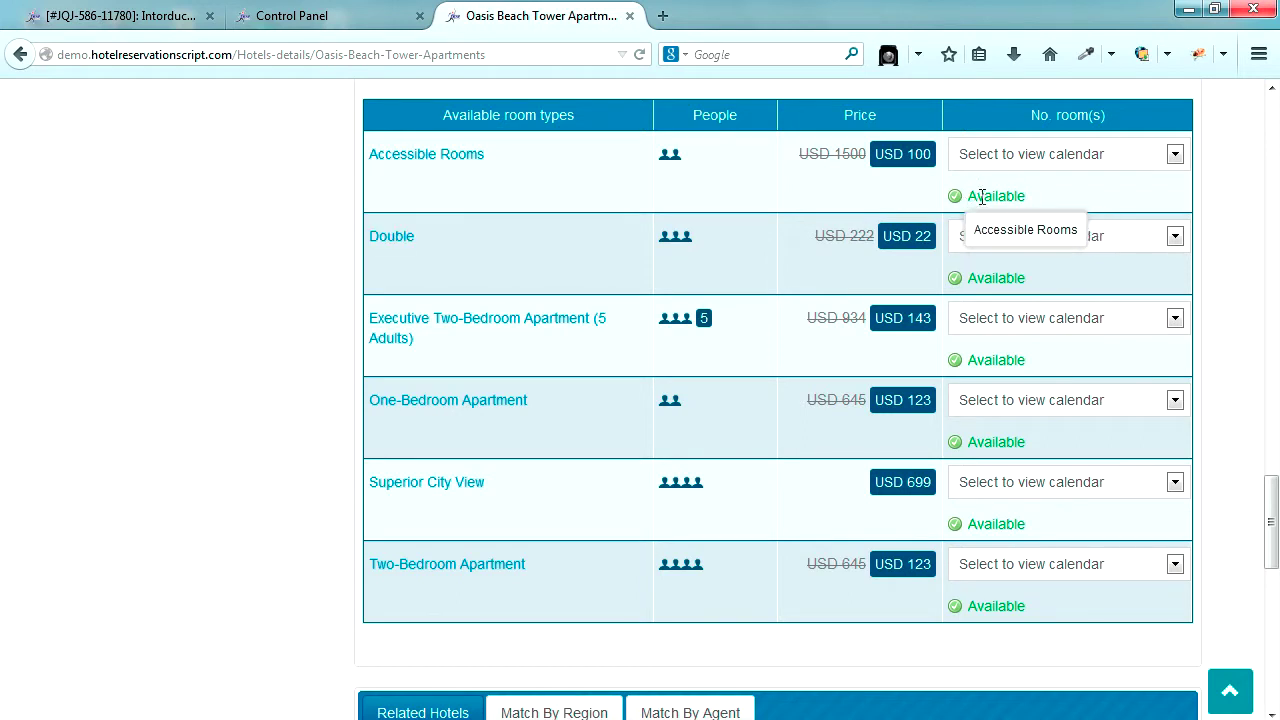
double_click(985, 279)
click(975, 361)
double_click(975, 361)
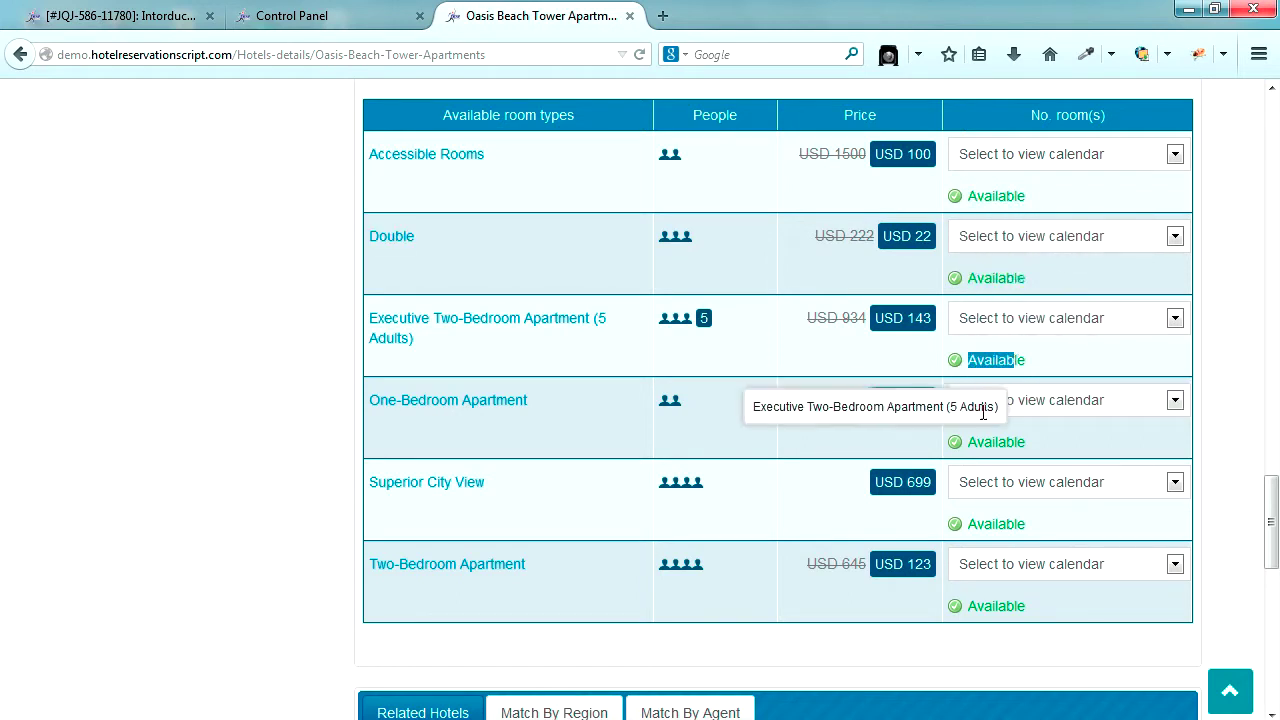
double_click(974, 443)
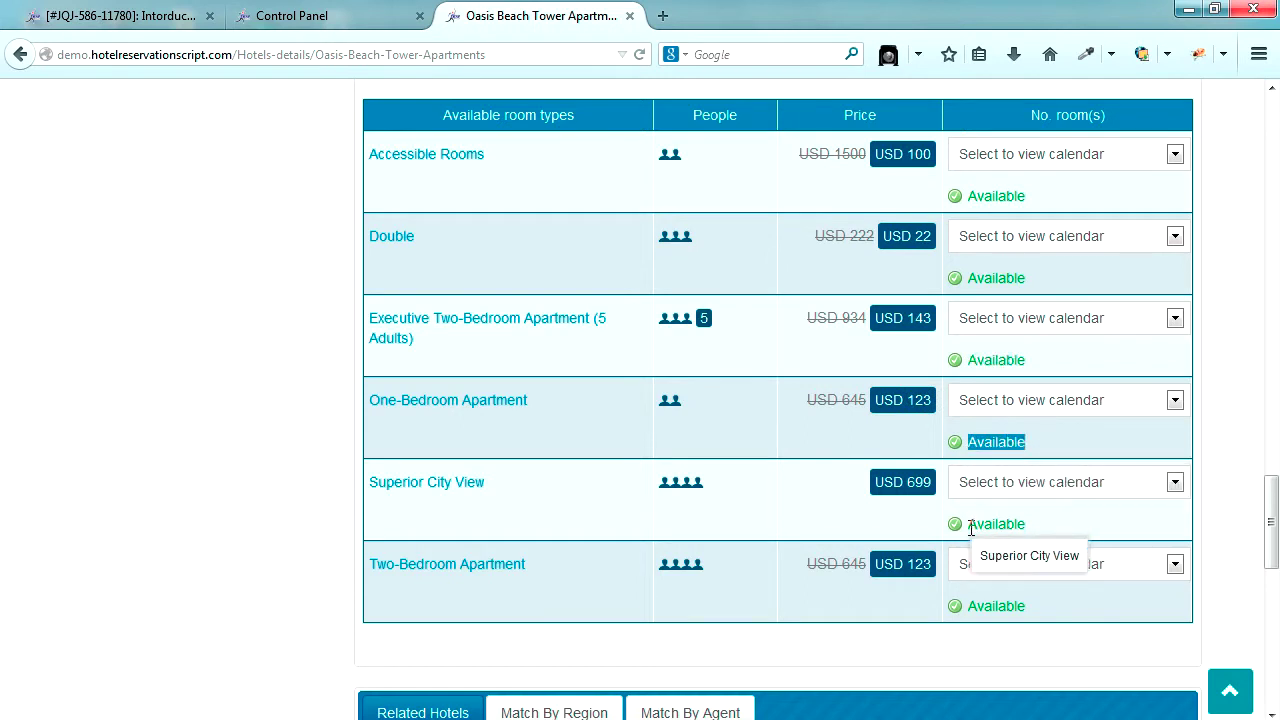
double_click(976, 524)
drag(972, 608, 1024, 608)
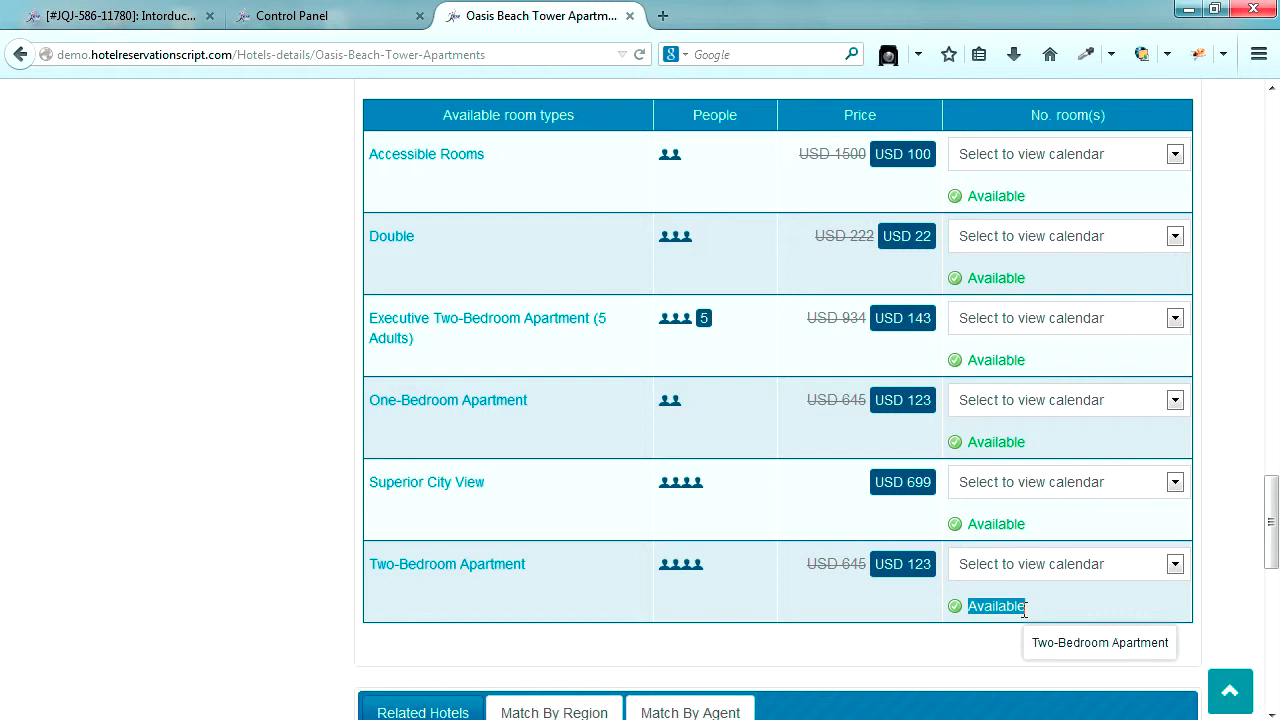
- View the individual room numbers offered for the Accessible Rooms and Double room types without choosing any
click(1175, 154)
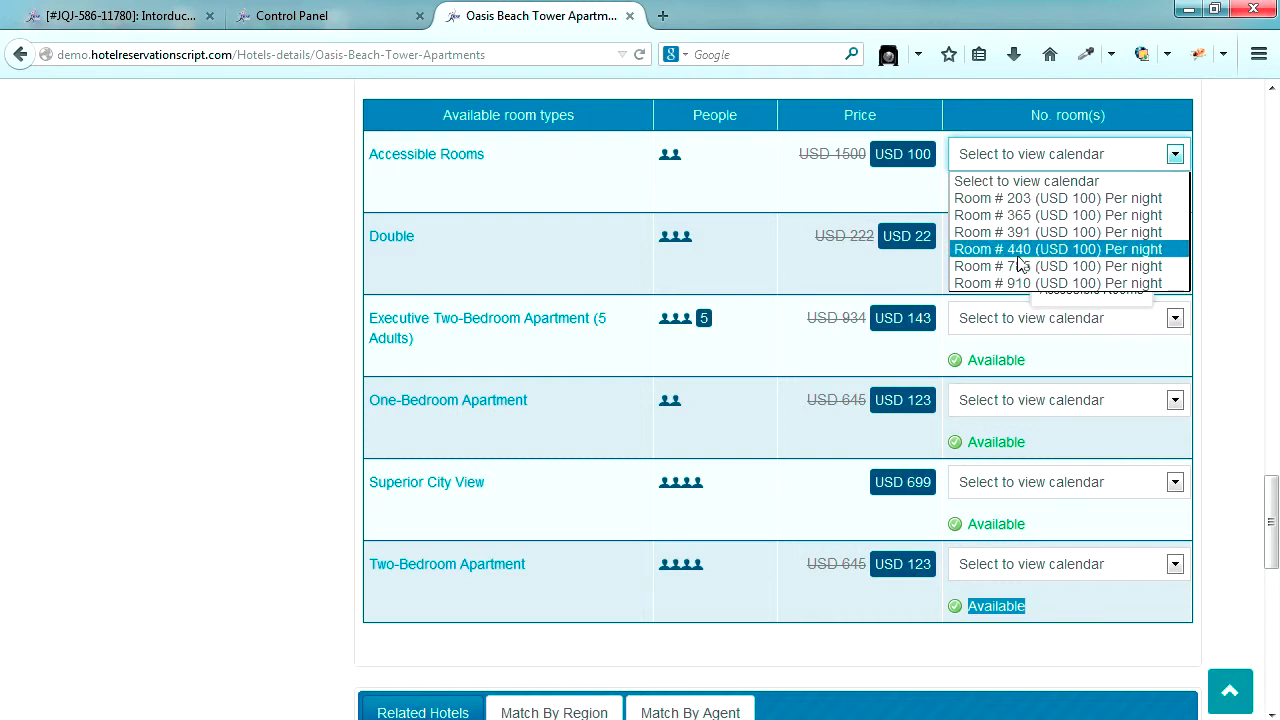
click(905, 276)
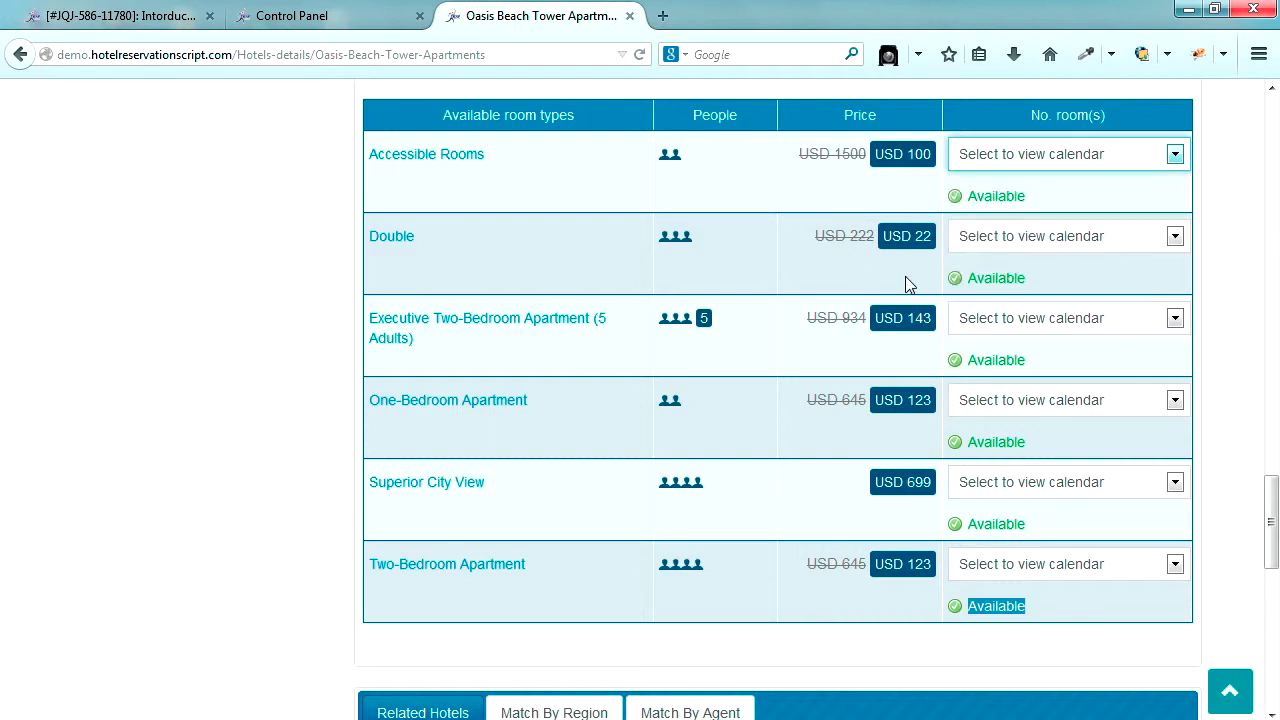
click(1108, 238)
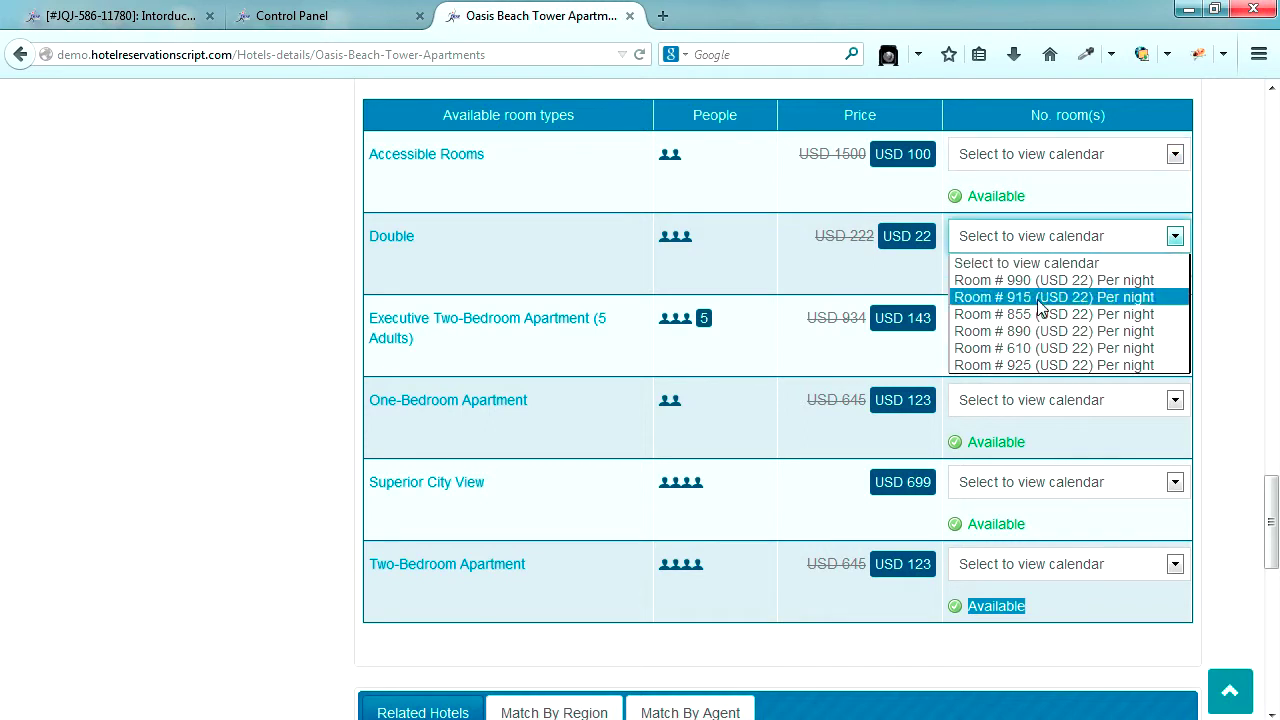
click(895, 278)
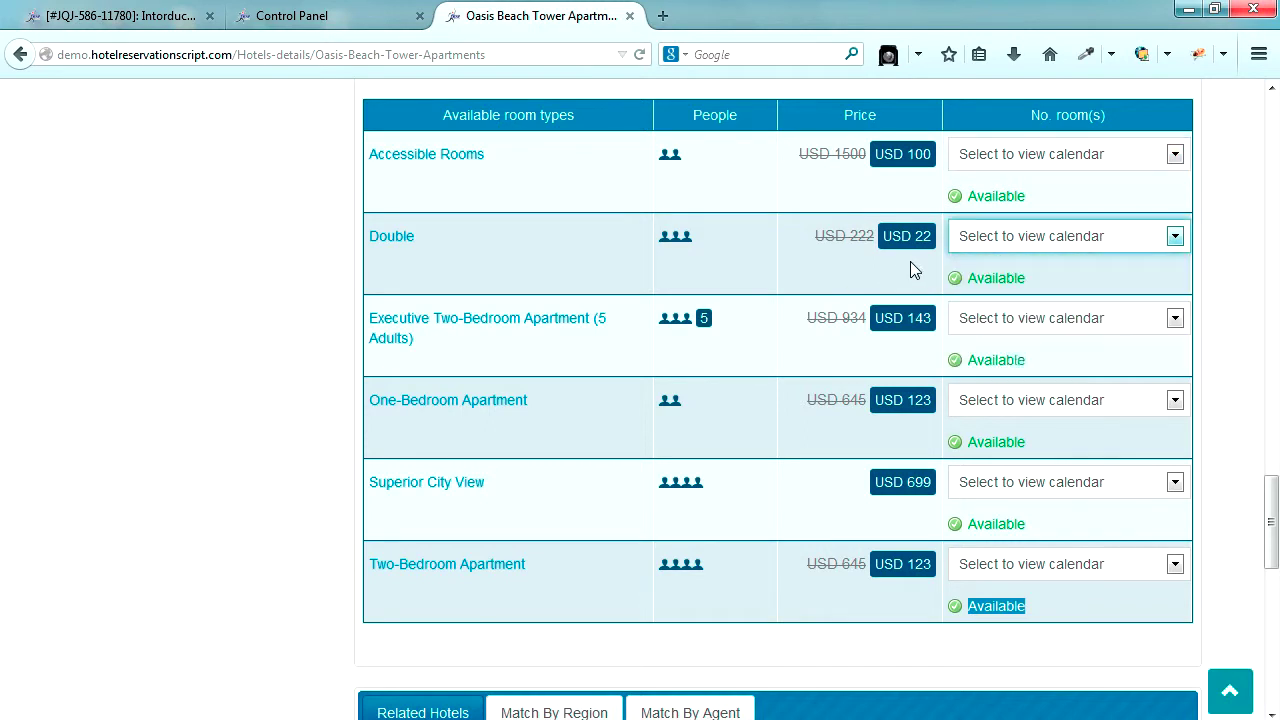
click(1172, 157)
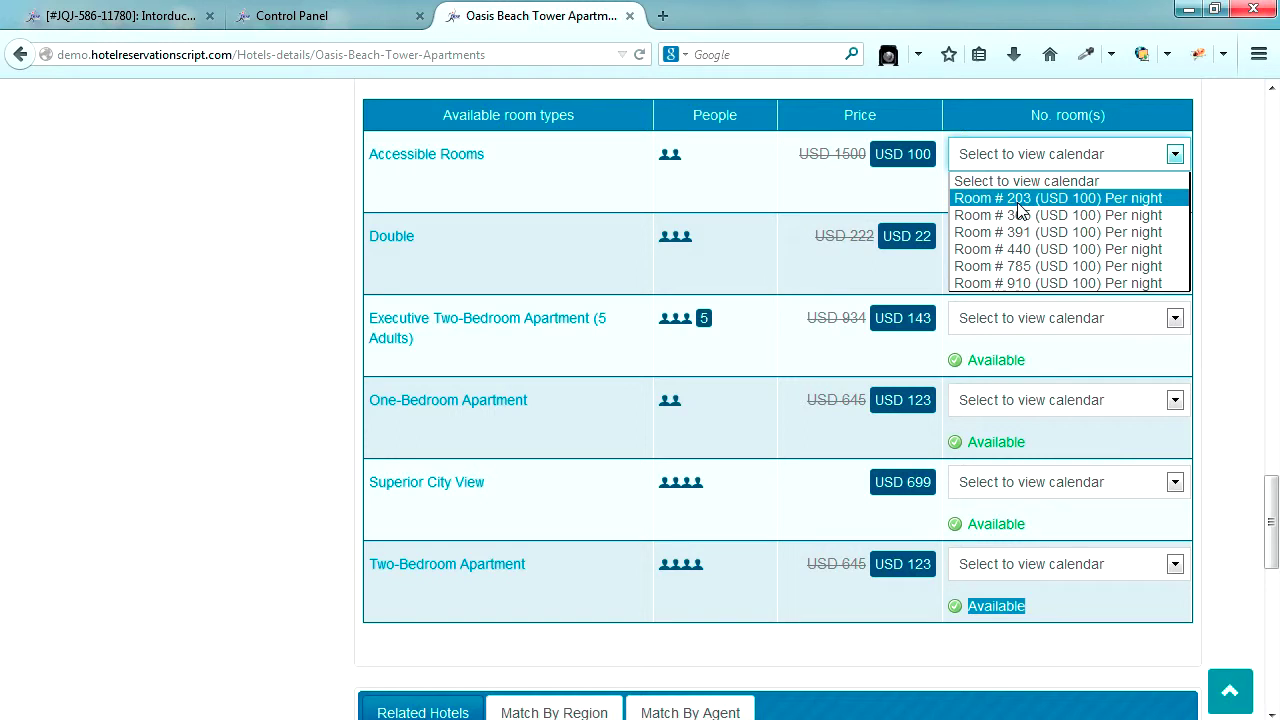
mouse_move(443, 157)
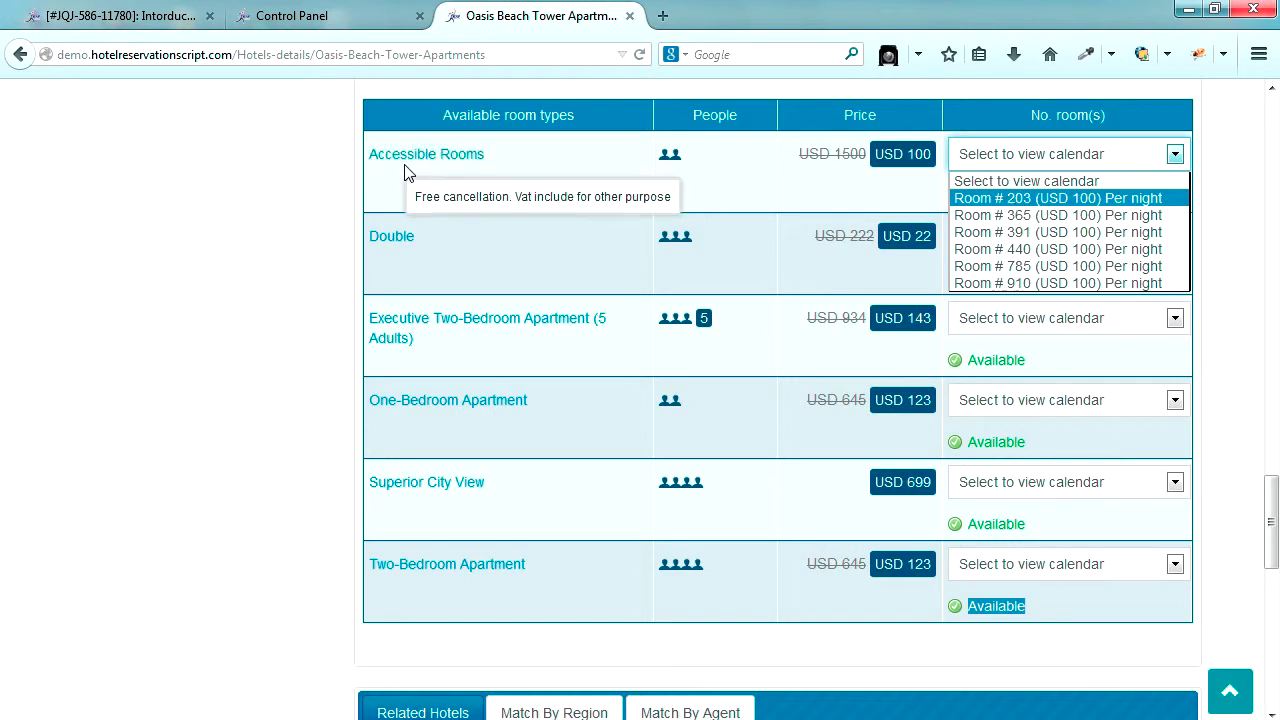
click(490, 166)
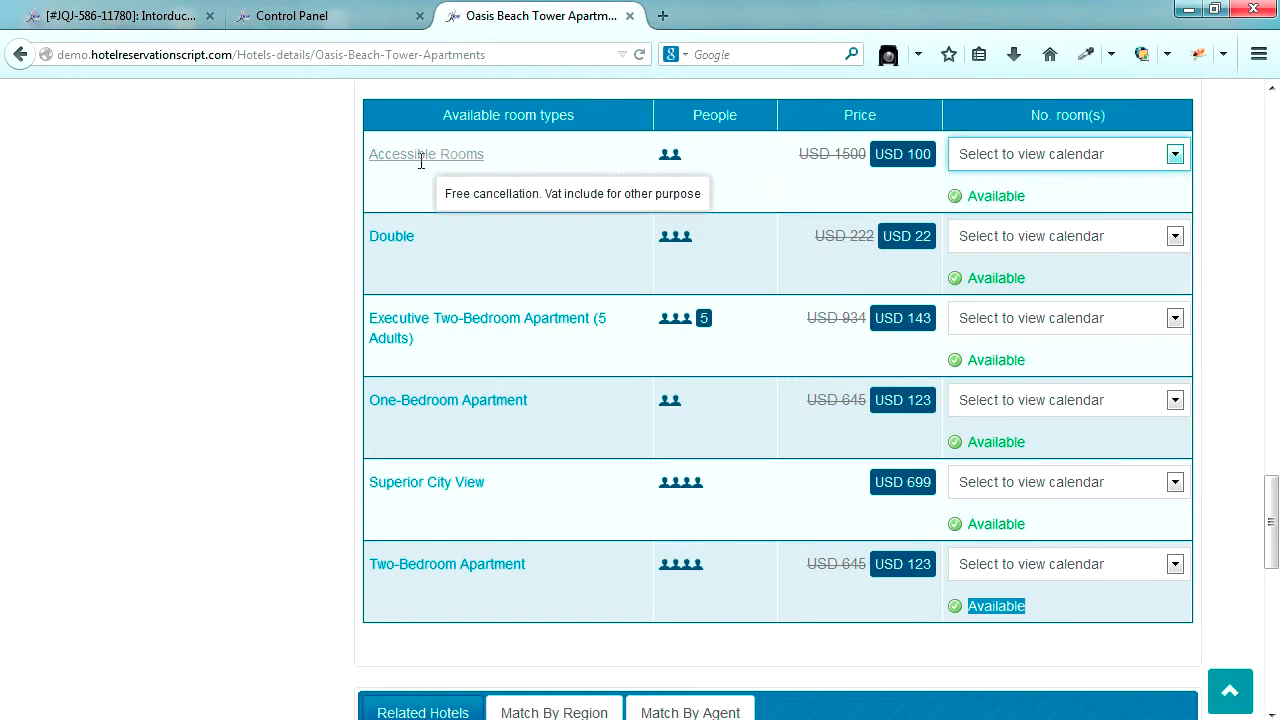
drag(371, 161, 490, 170)
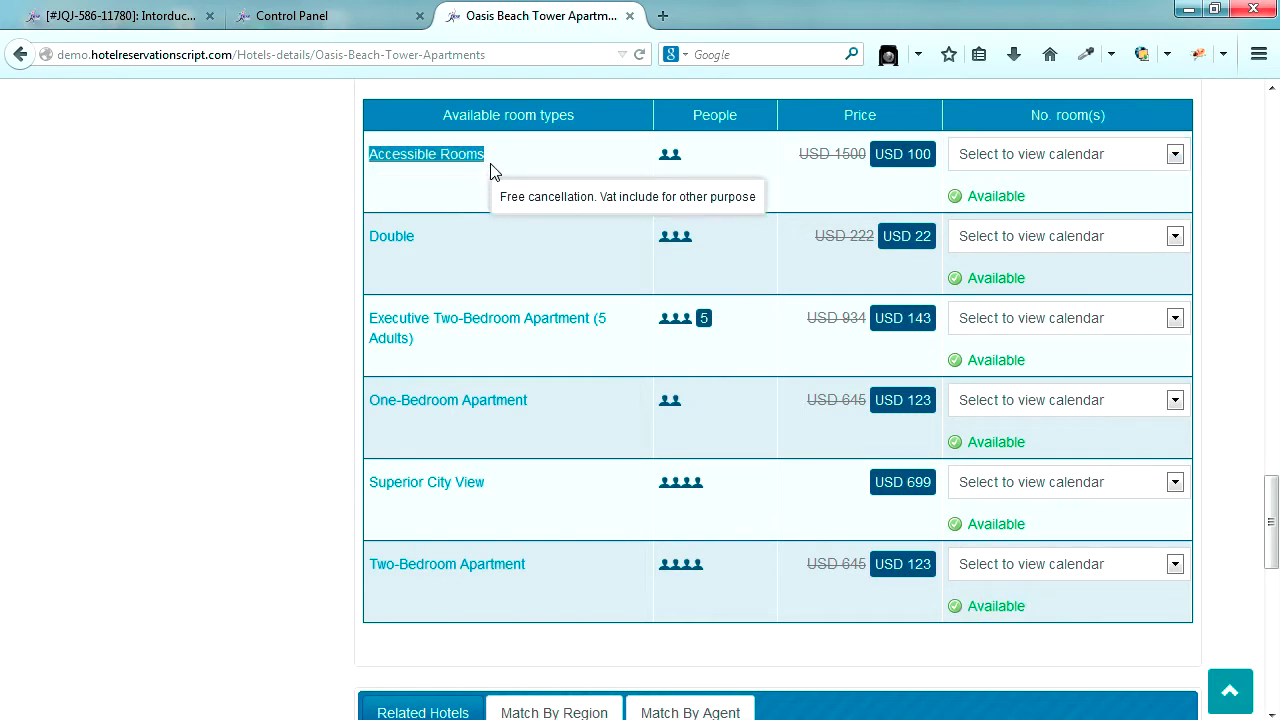
- Sign in to the hotel site's administrator control panel with the prefilled demo credentials
click(344, 24)
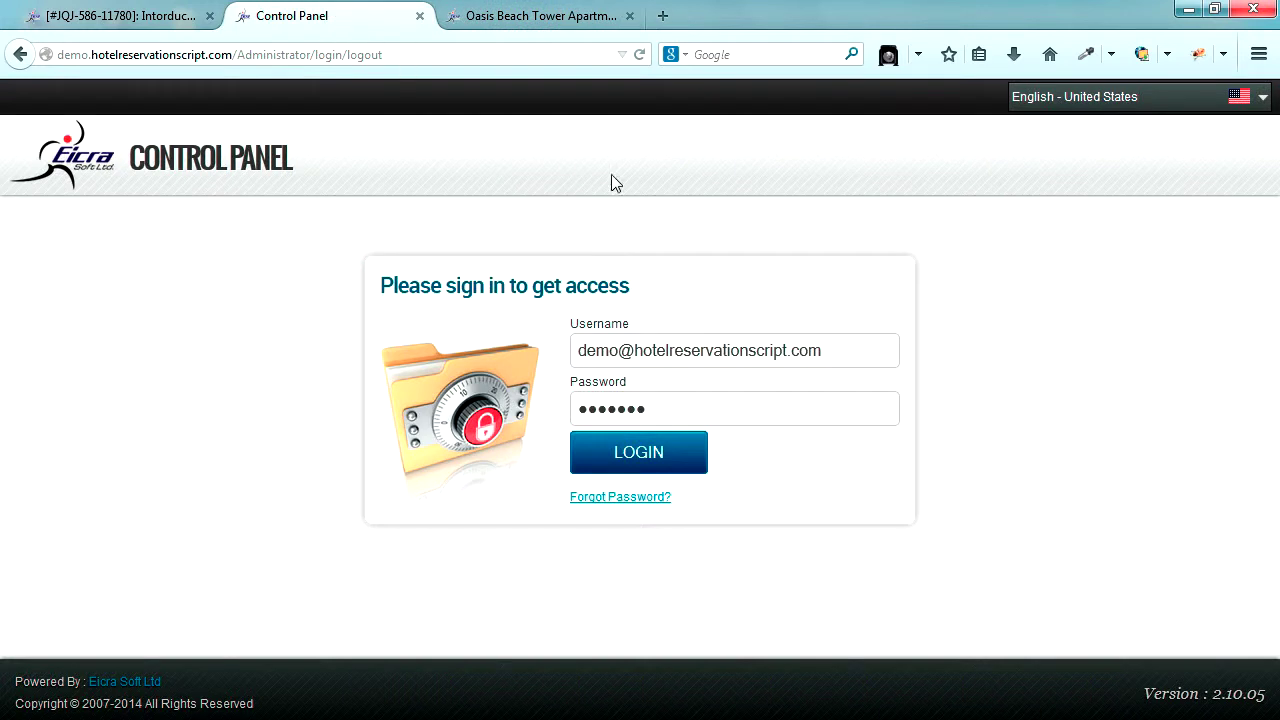
click(662, 455)
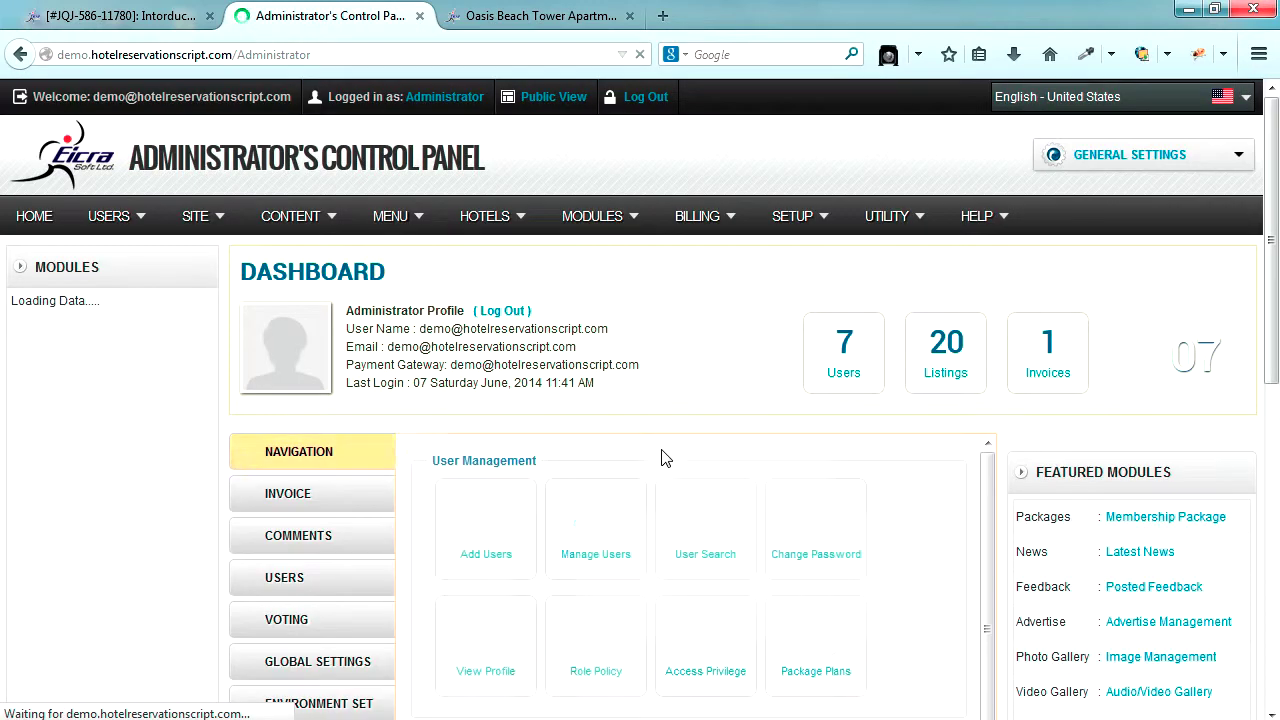
- Copy the hotel name Oasis Beach Tower Apartments from the heading of its public details page
click(625, 16)
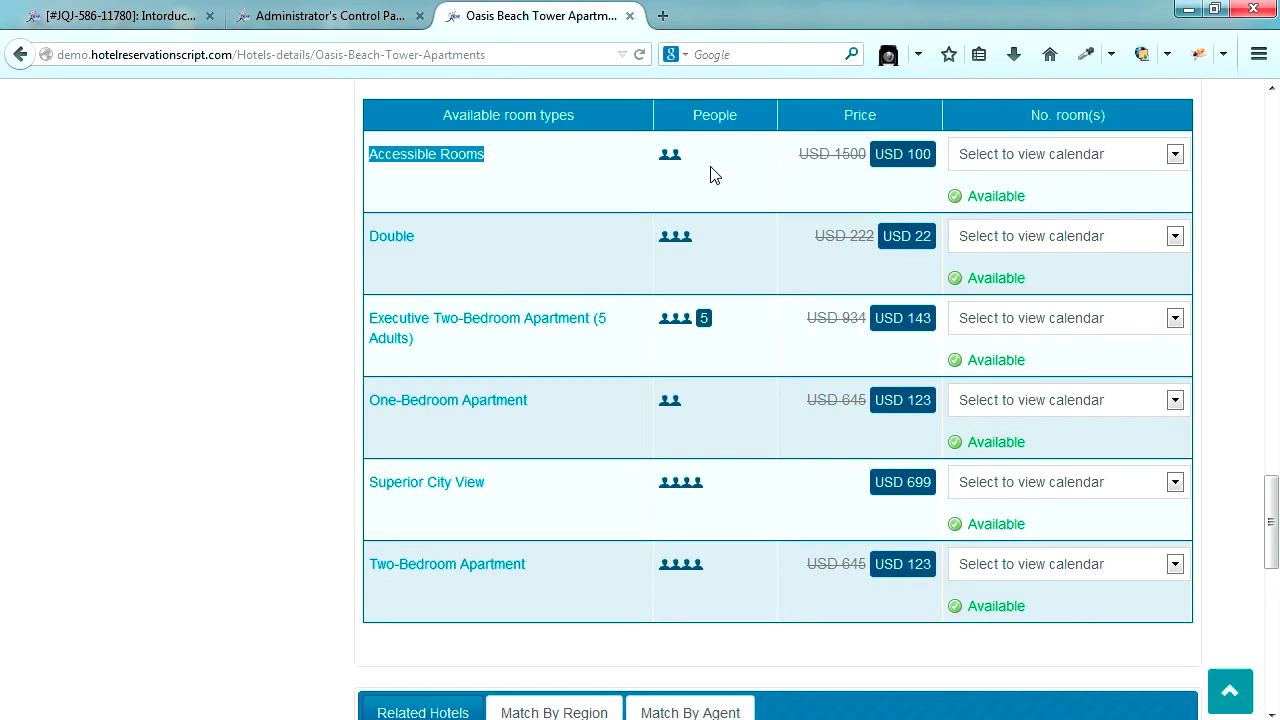
scroll(226, 246, up, 12)
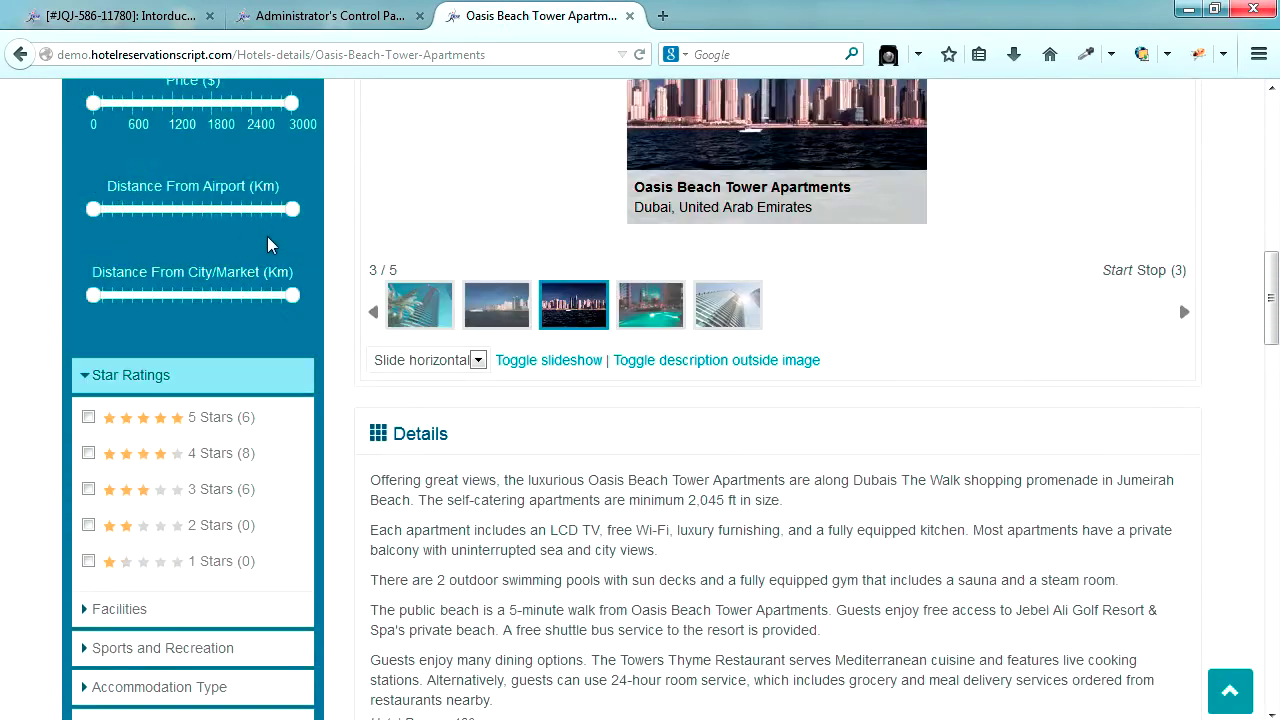
scroll(337, 249, up, 7)
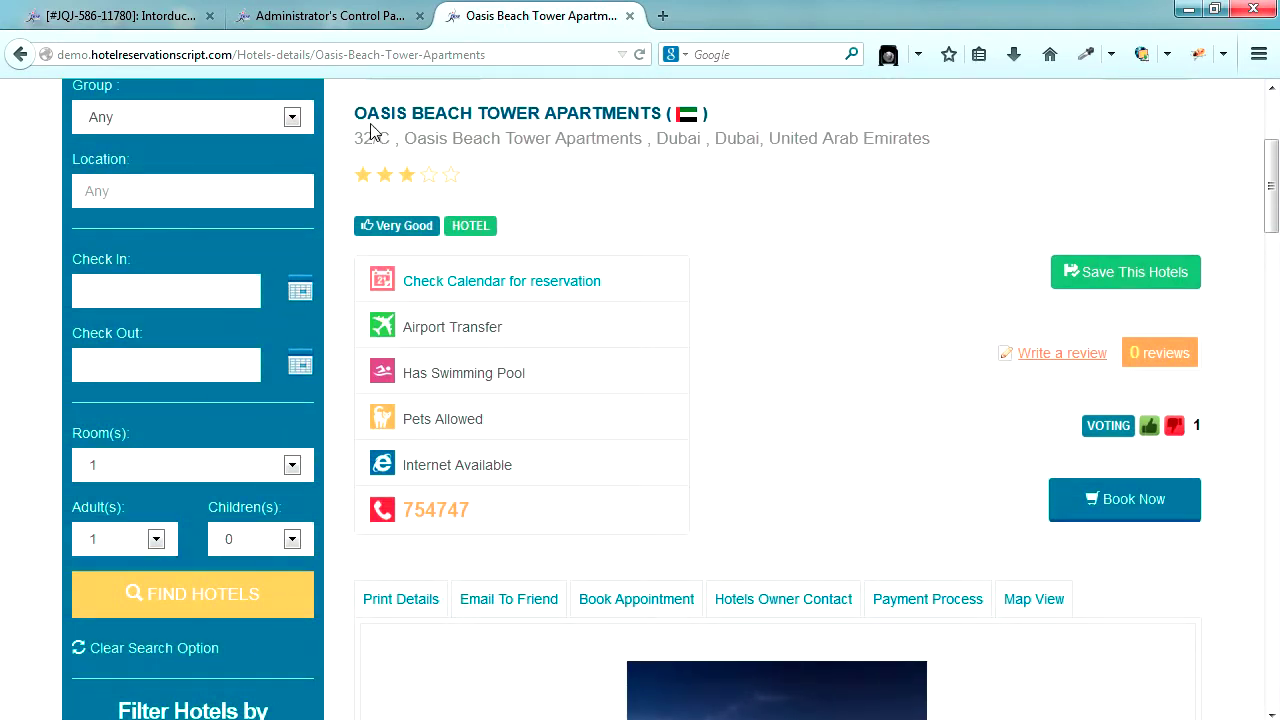
drag(354, 112, 669, 112)
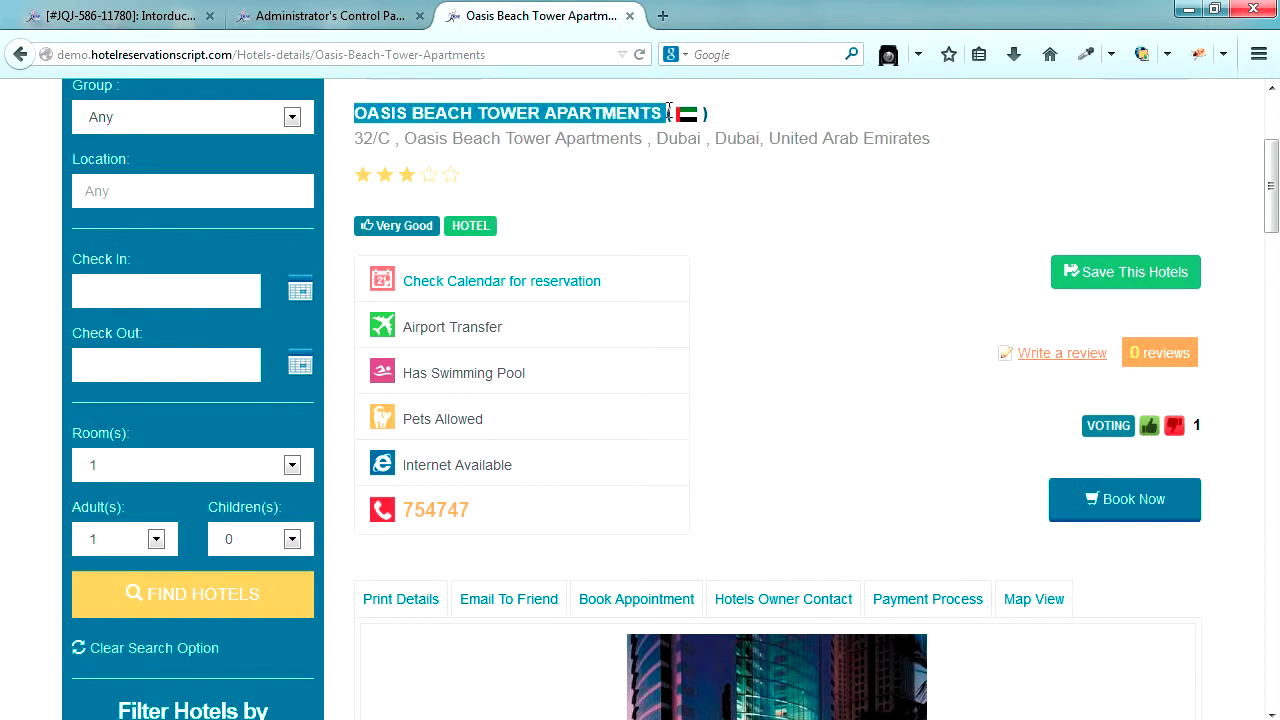
right_click(654, 116)
click(677, 128)
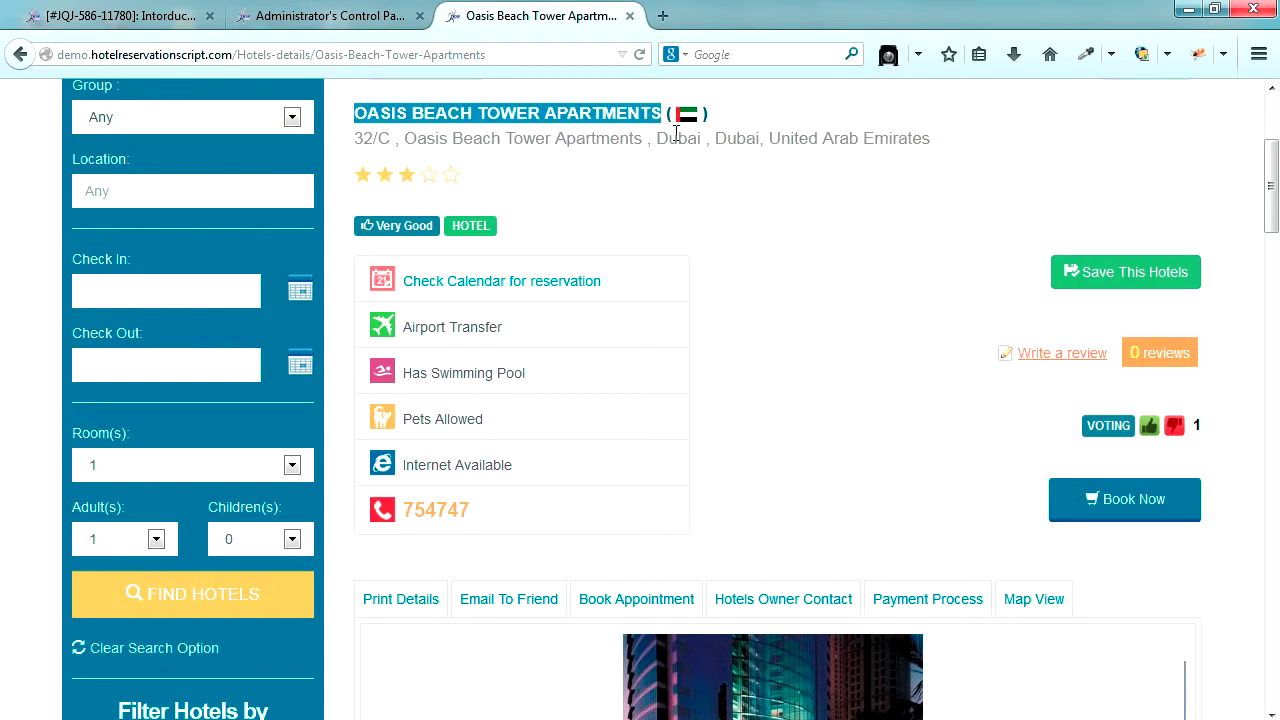
- Open the Manage Hotel/Property list in the administrator's control panel
click(310, 14)
mouse_move(614, 229)
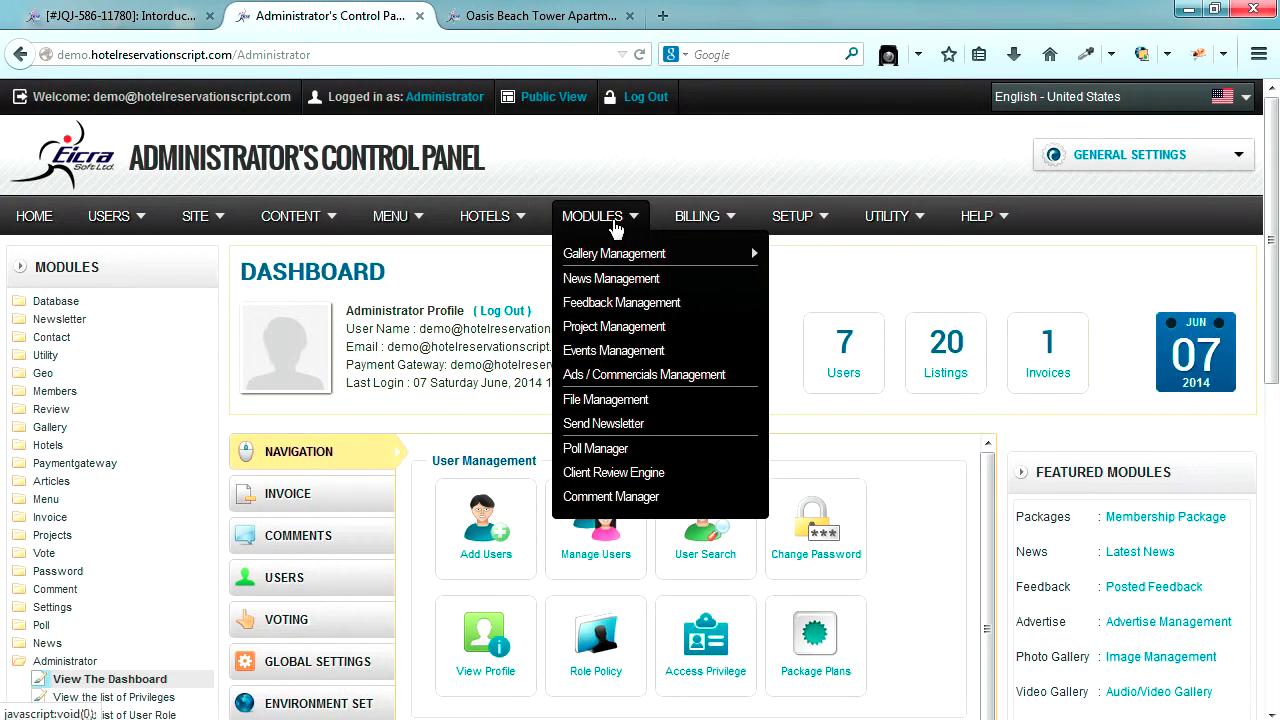
mouse_move(490, 218)
mouse_move(649, 246)
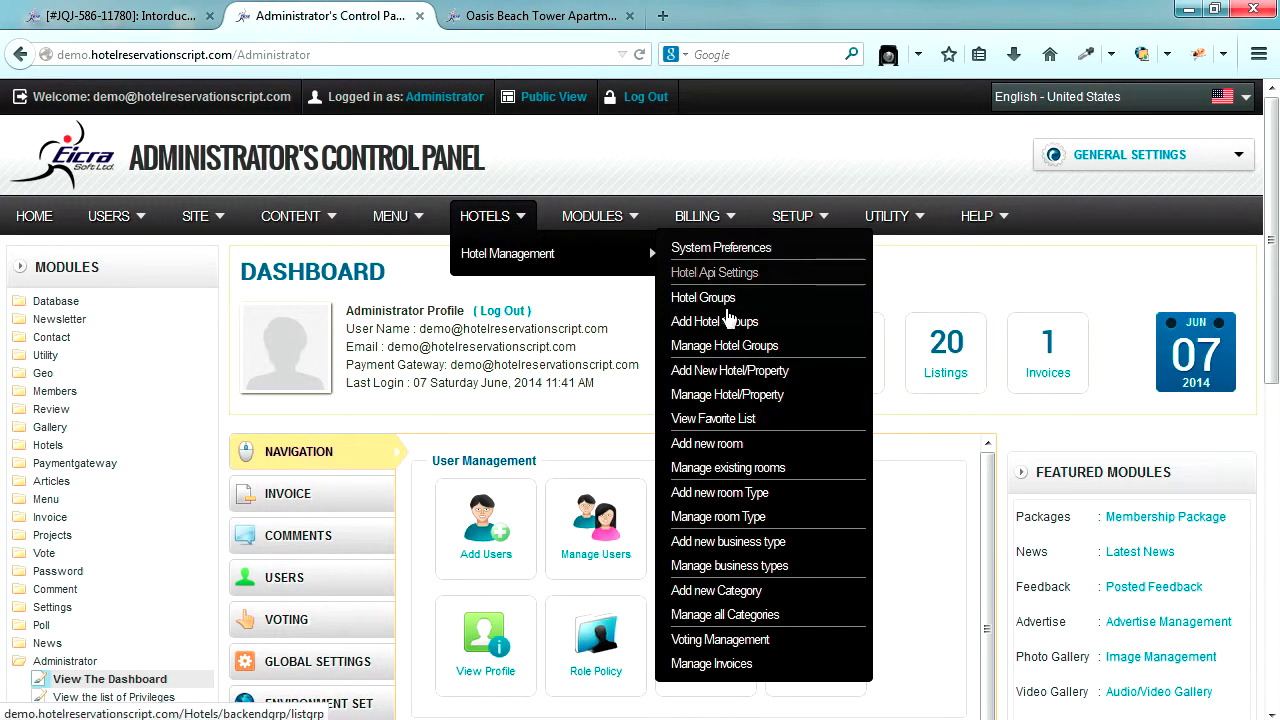
click(768, 402)
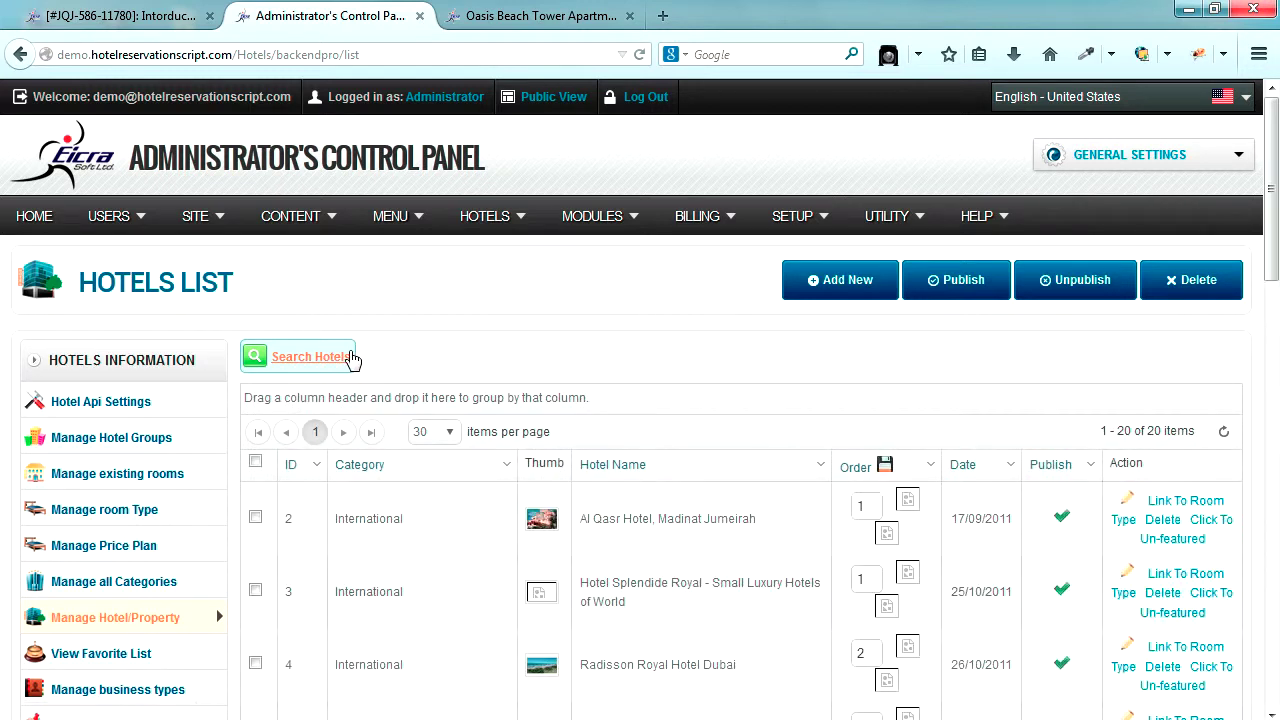
- Search the hotels list by the copied name Oasis Beach Tower Apartments, using the suggested match
click(320, 362)
click(496, 395)
key(ctrl+v)
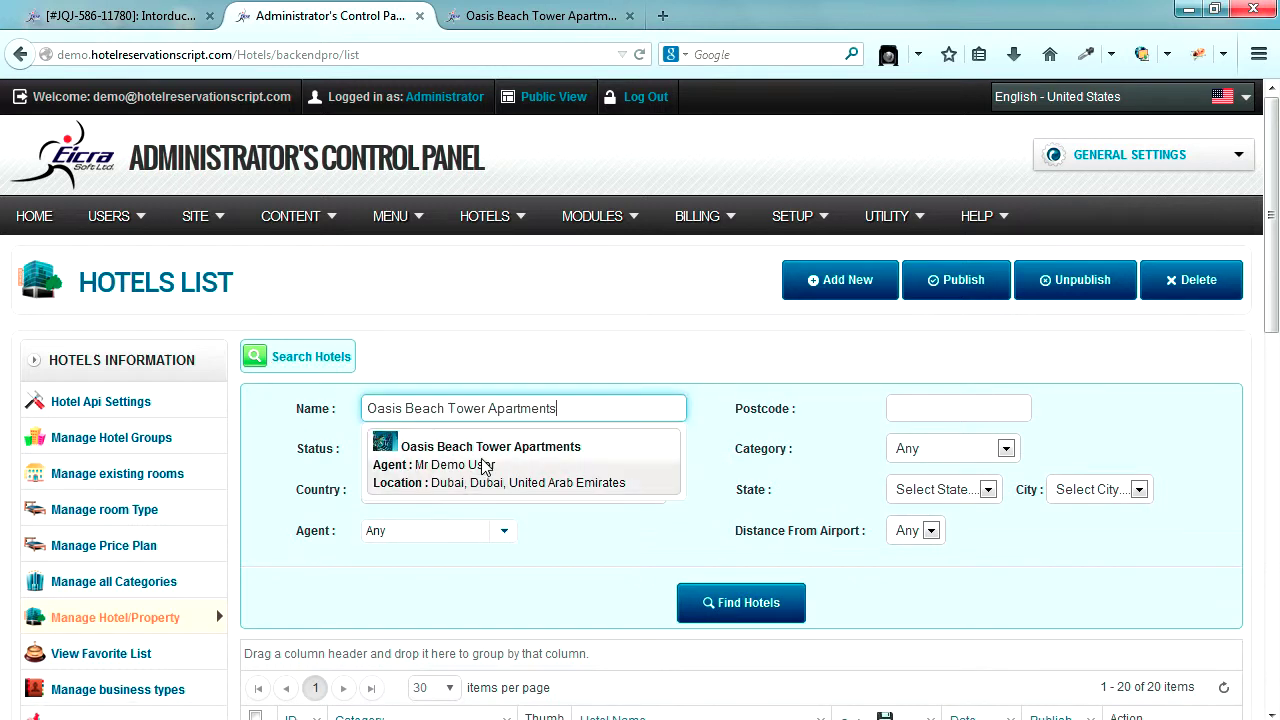
click(483, 462)
click(760, 608)
scroll(808, 591, down, 3)
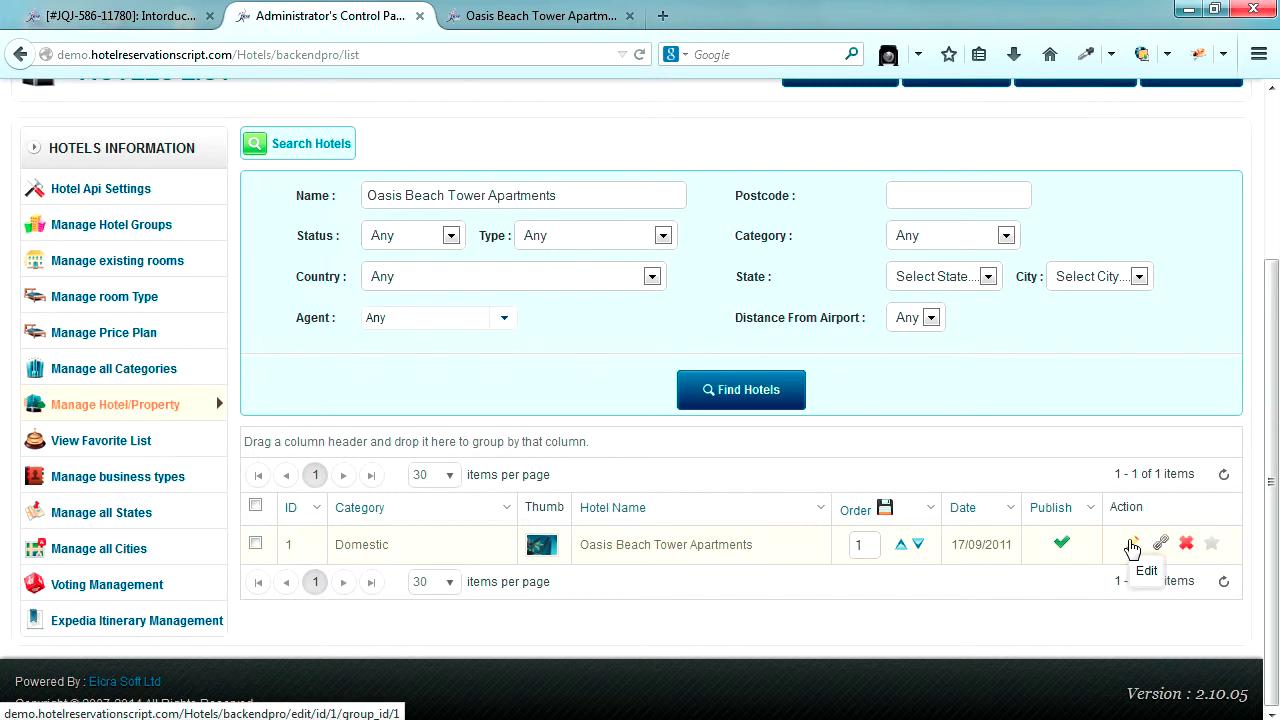
- Open Oasis Beach Tower Apartments for editing and locate the Select Room Type setting in its general information
click(1132, 546)
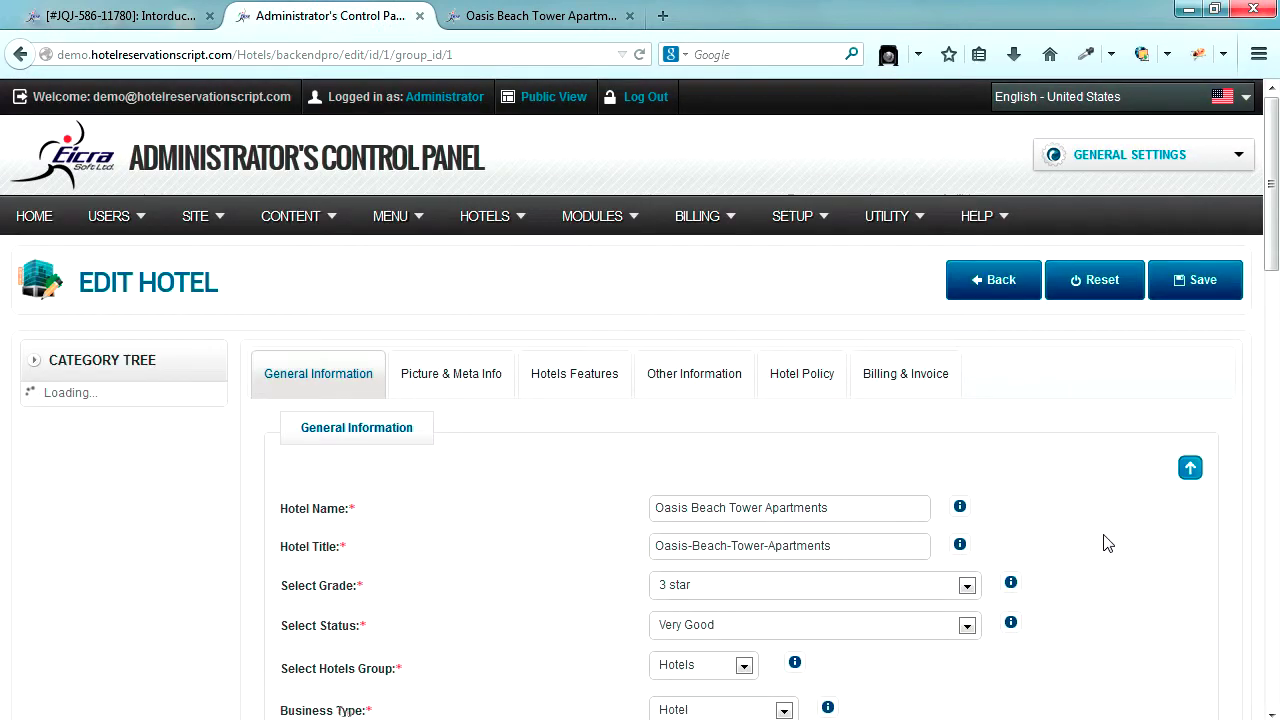
scroll(1018, 535, down, 6)
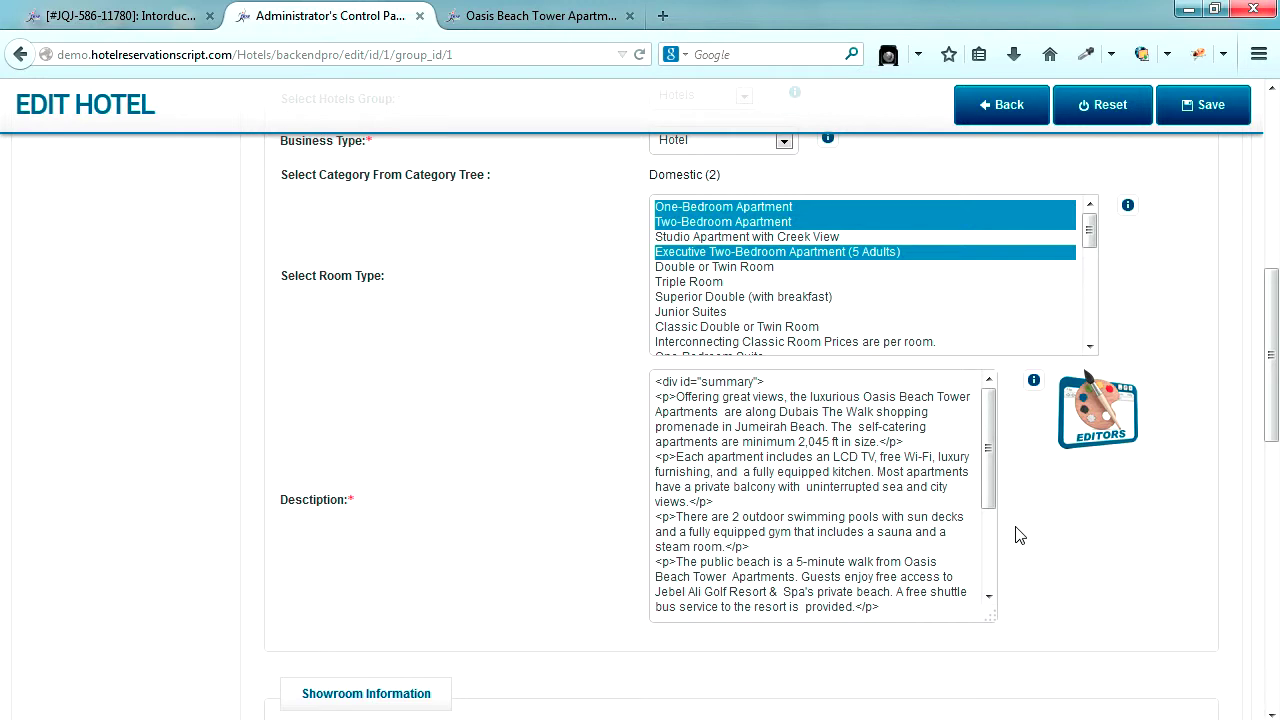
scroll(1018, 535, down, 1)
scroll(1018, 535, up, 3)
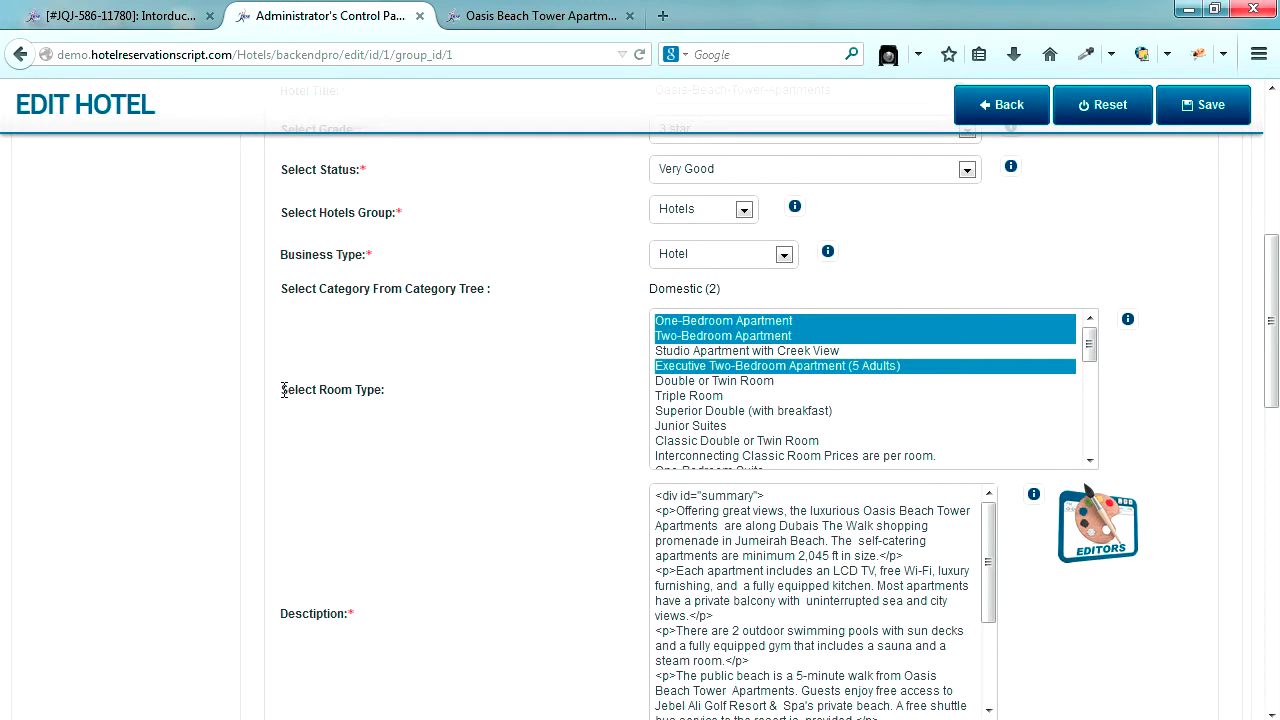
drag(281, 390, 374, 390)
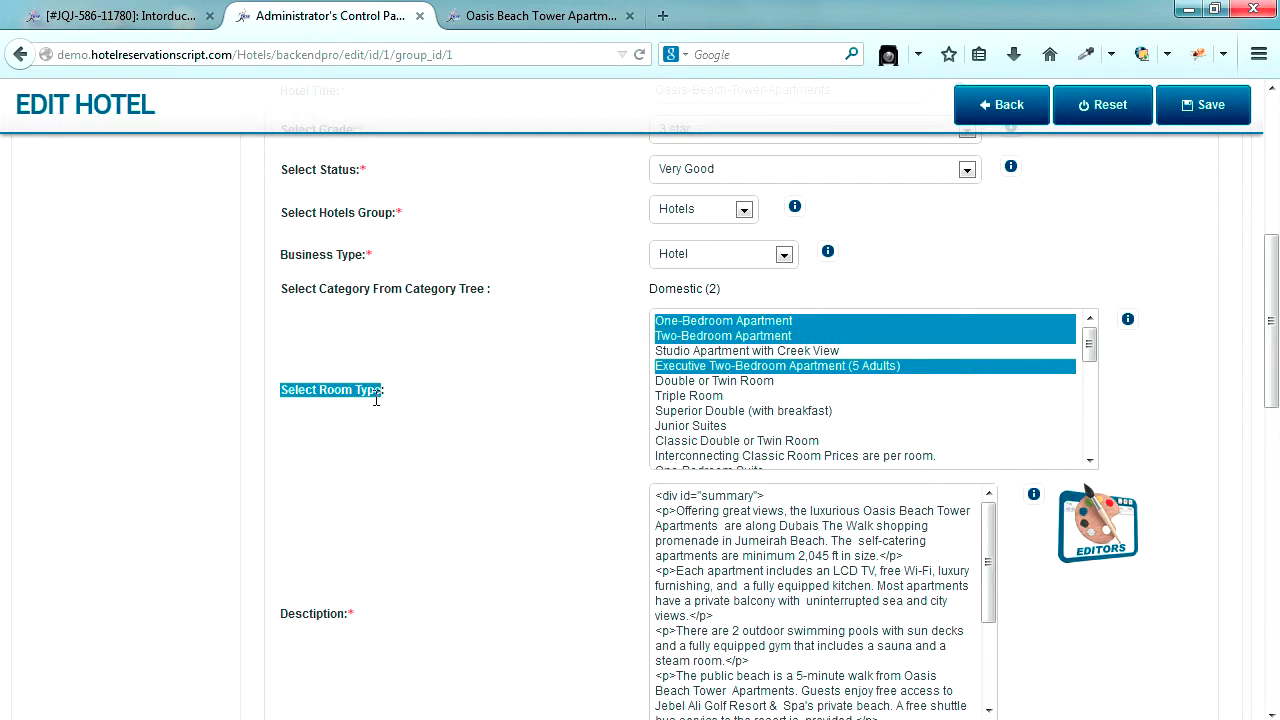
- Review the available room types on the hotel's public page and return to the Select Room Type list in the edit form
click(520, 17)
scroll(857, 343, down, 4)
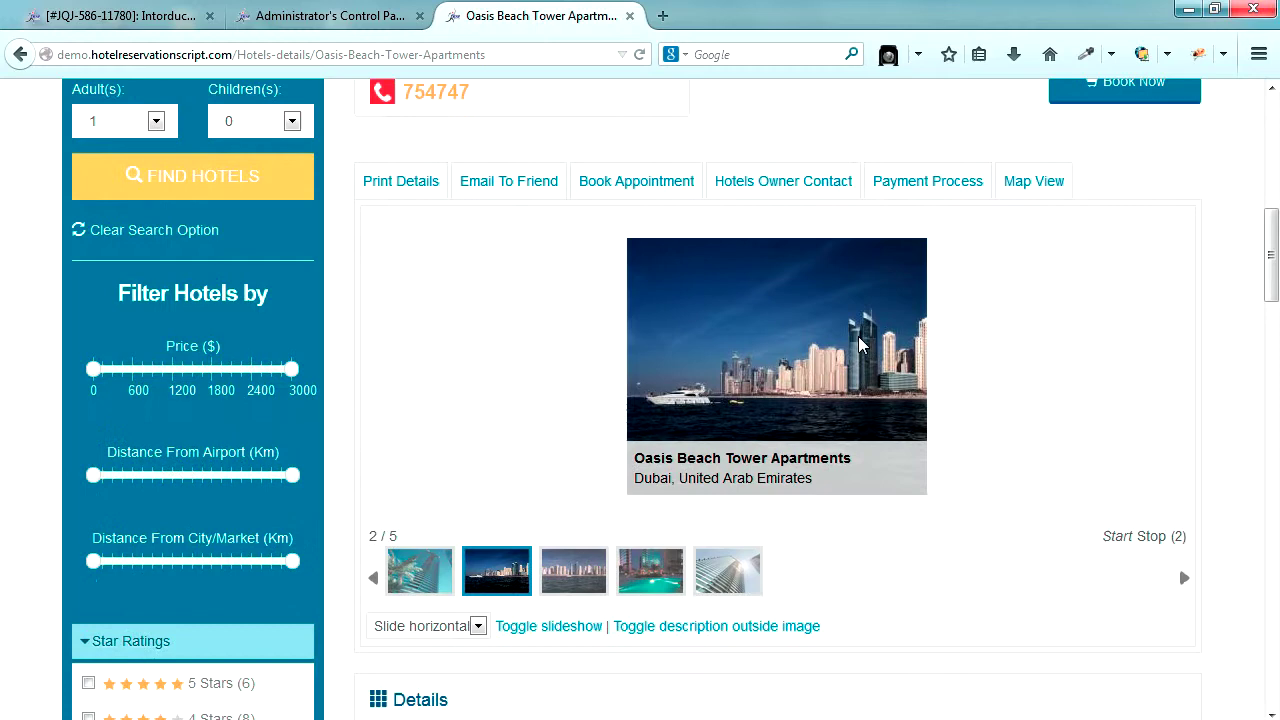
scroll(514, 320, up, 4)
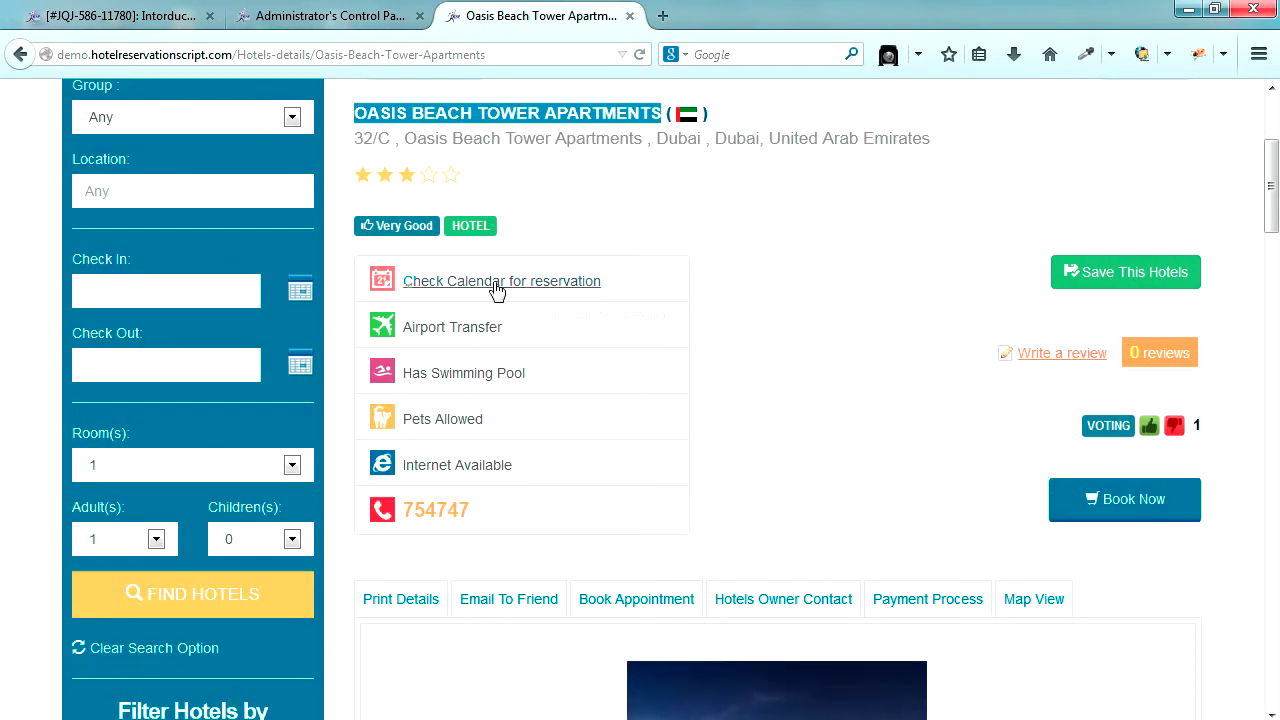
scroll(523, 290, down, 7)
scroll(575, 320, down, 10)
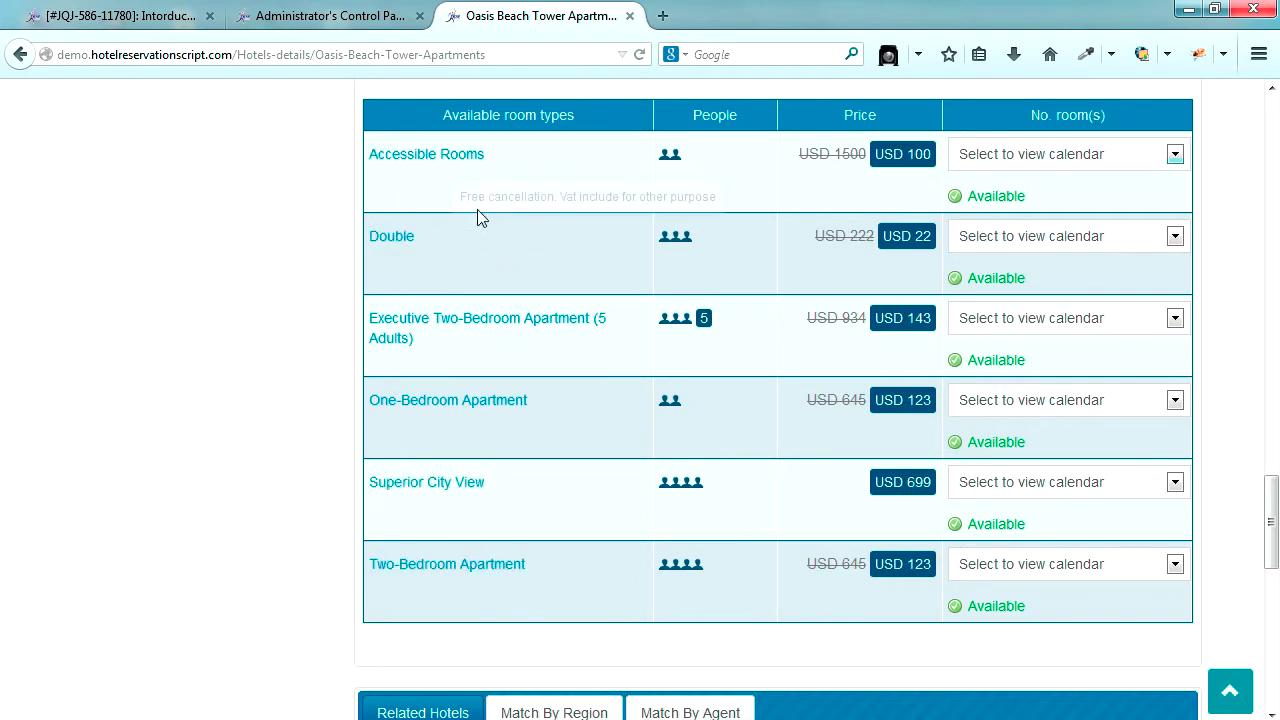
click(340, 22)
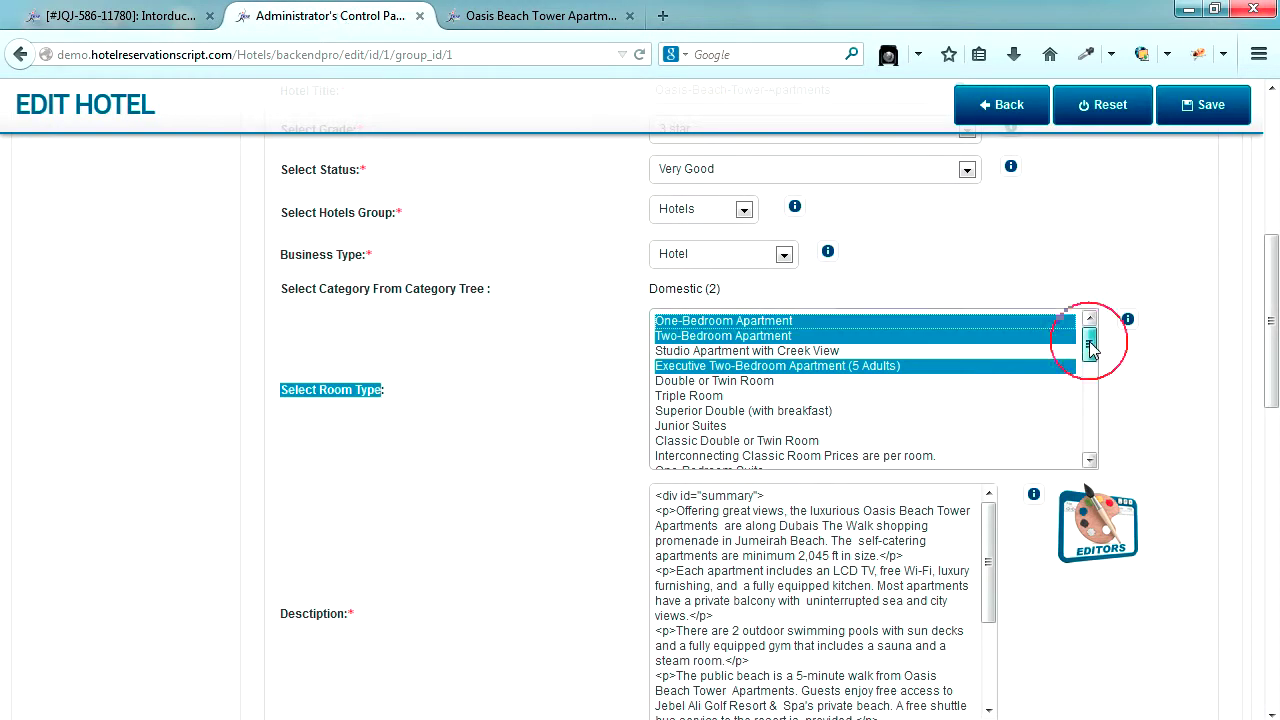
- Compare the selected room types with the hotel's public page, view the Accessible Rooms room numbers there, and return to the edit form
drag(1089, 342, 1093, 441)
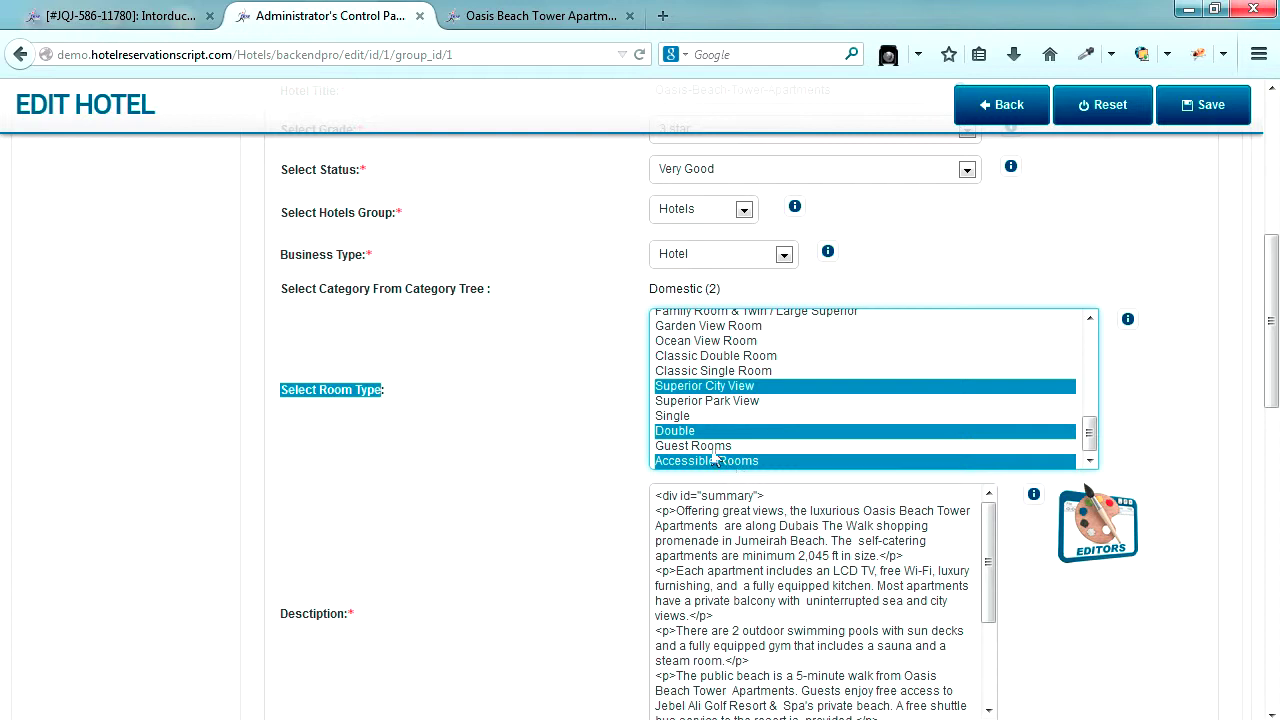
click(567, 18)
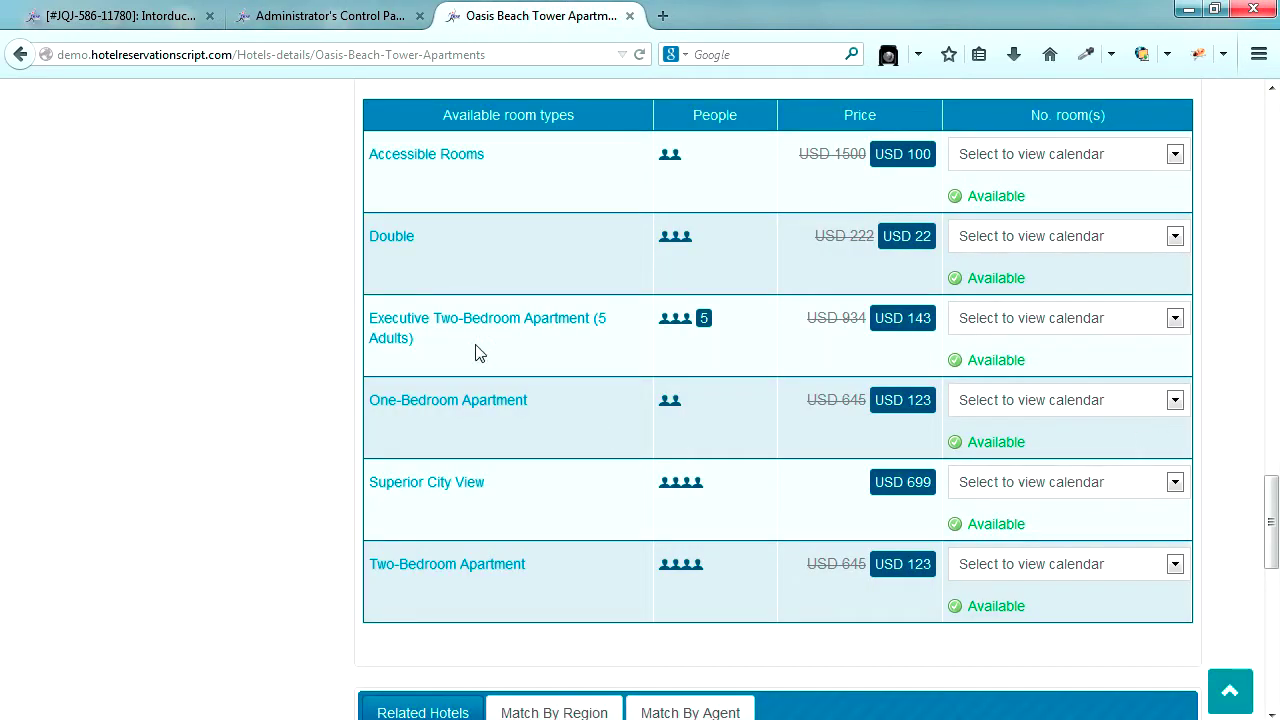
drag(370, 154, 502, 167)
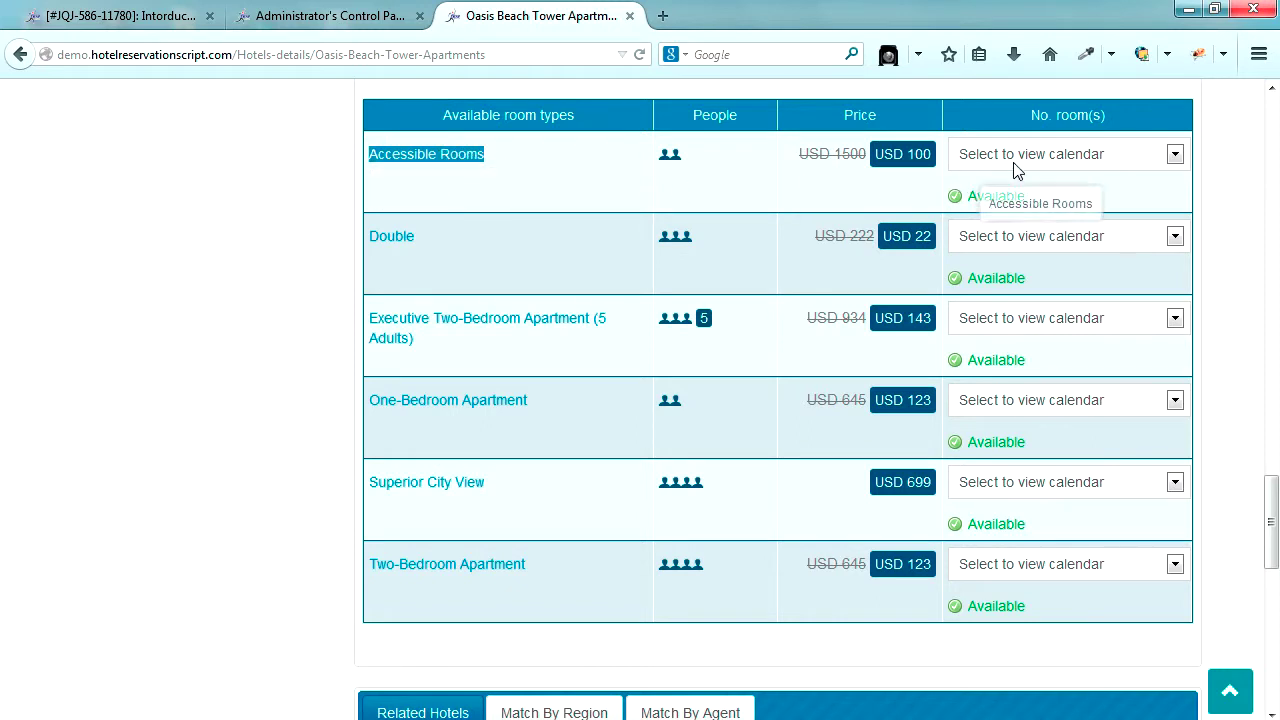
click(1170, 155)
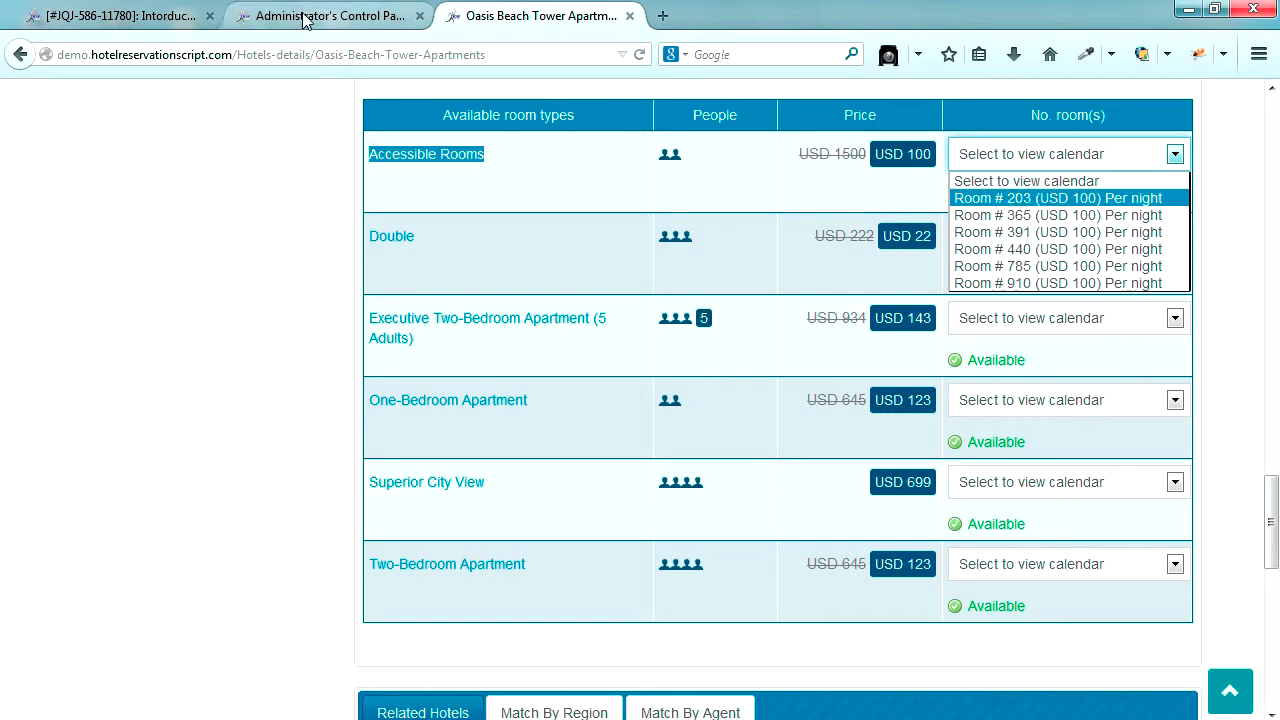
key(Escape)
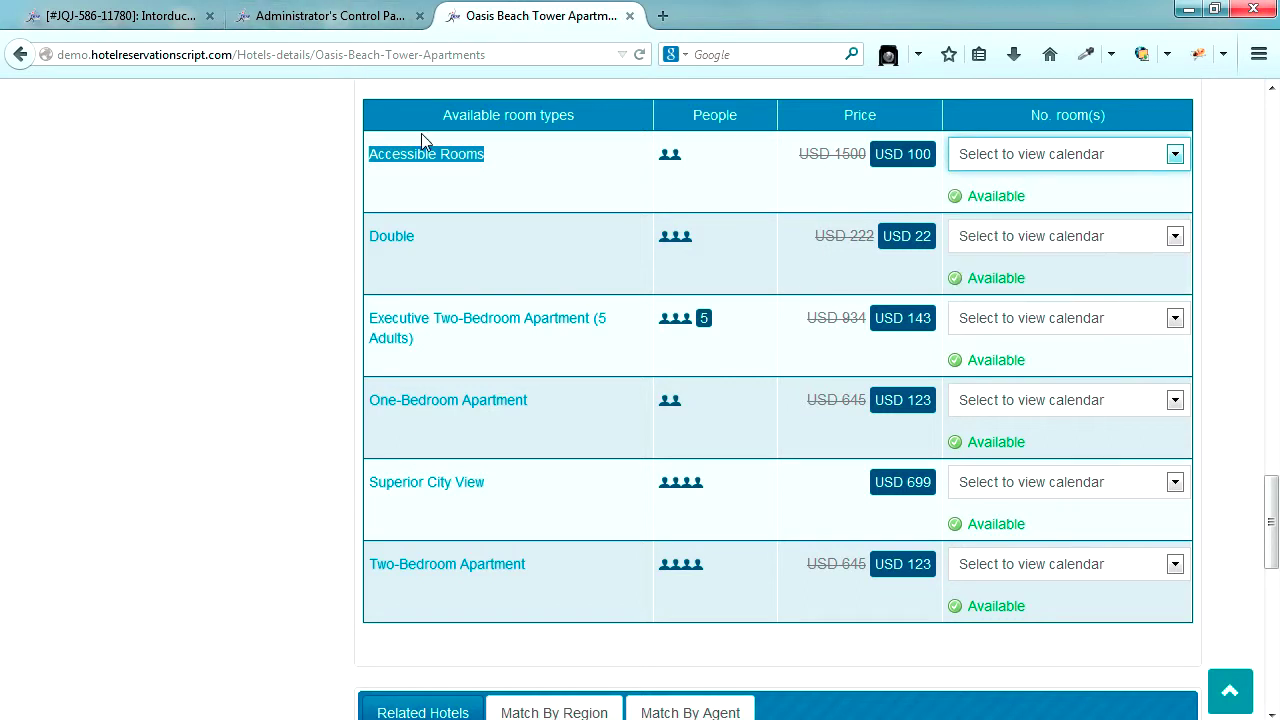
click(342, 16)
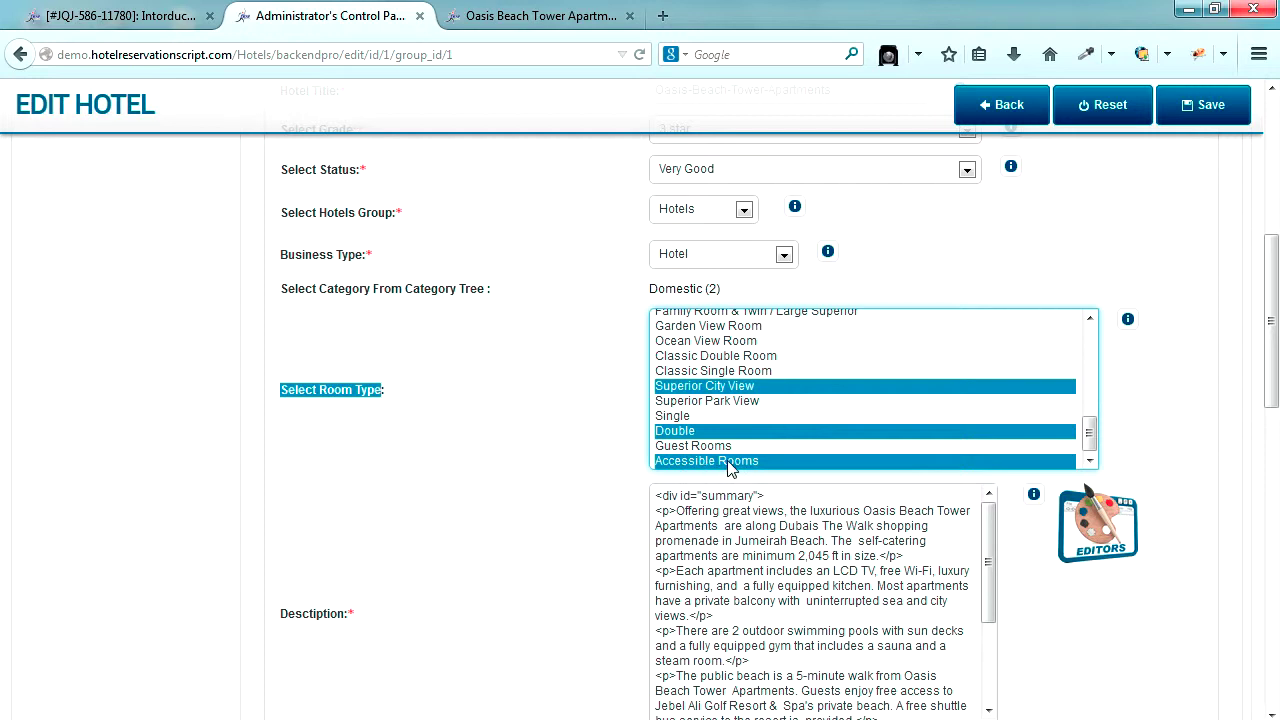
- Open the Manage existing rooms list in a new browser tab and switch to it
scroll(529, 464, up, 5)
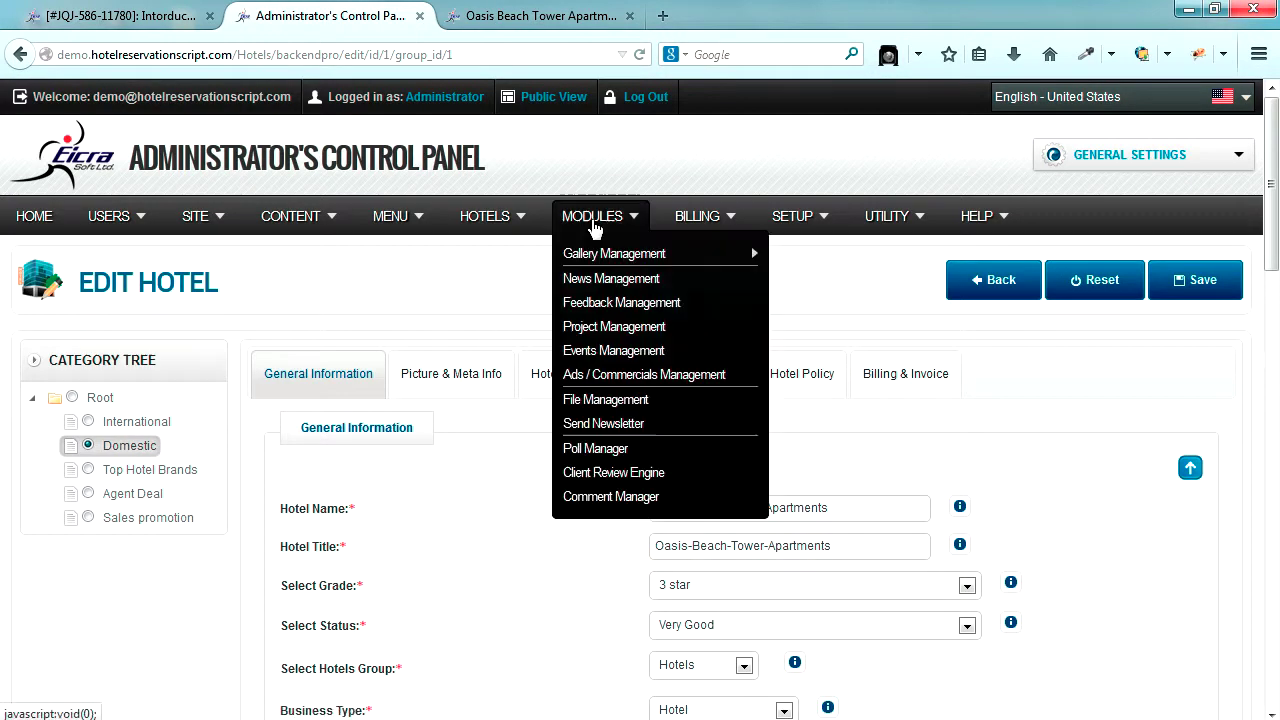
mouse_move(489, 217)
mouse_move(645, 254)
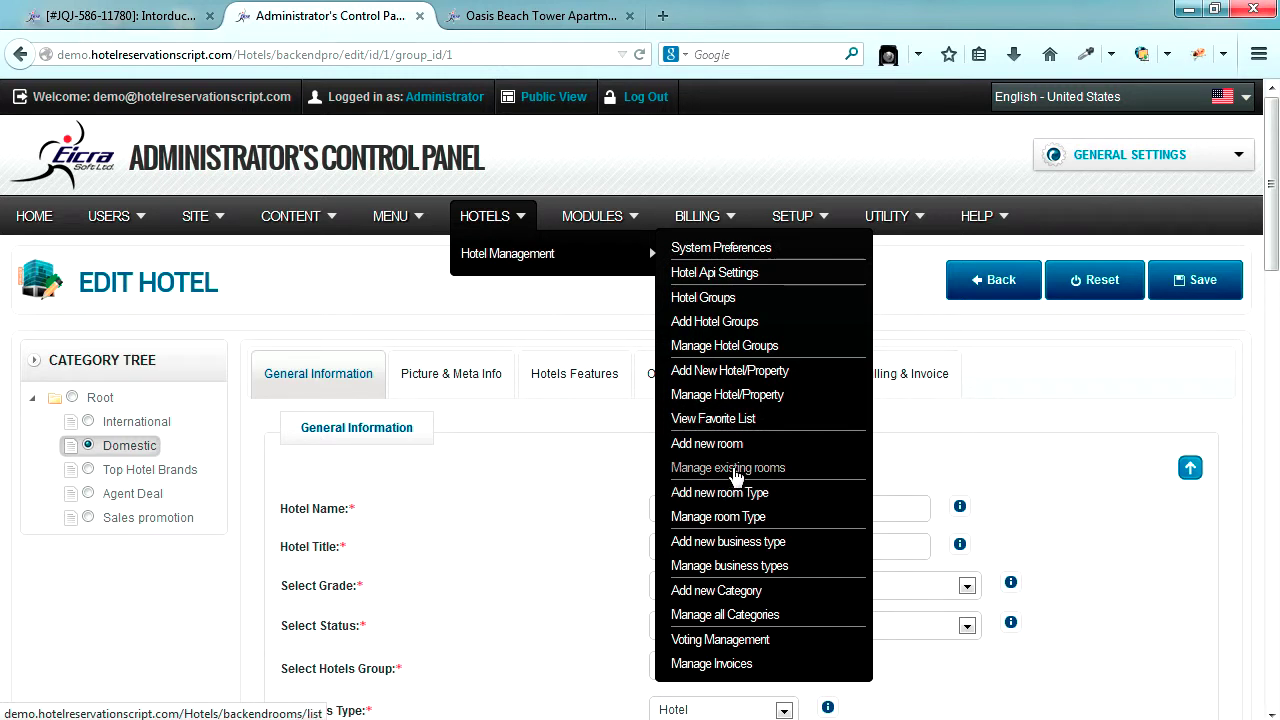
right_click(730, 468)
click(778, 483)
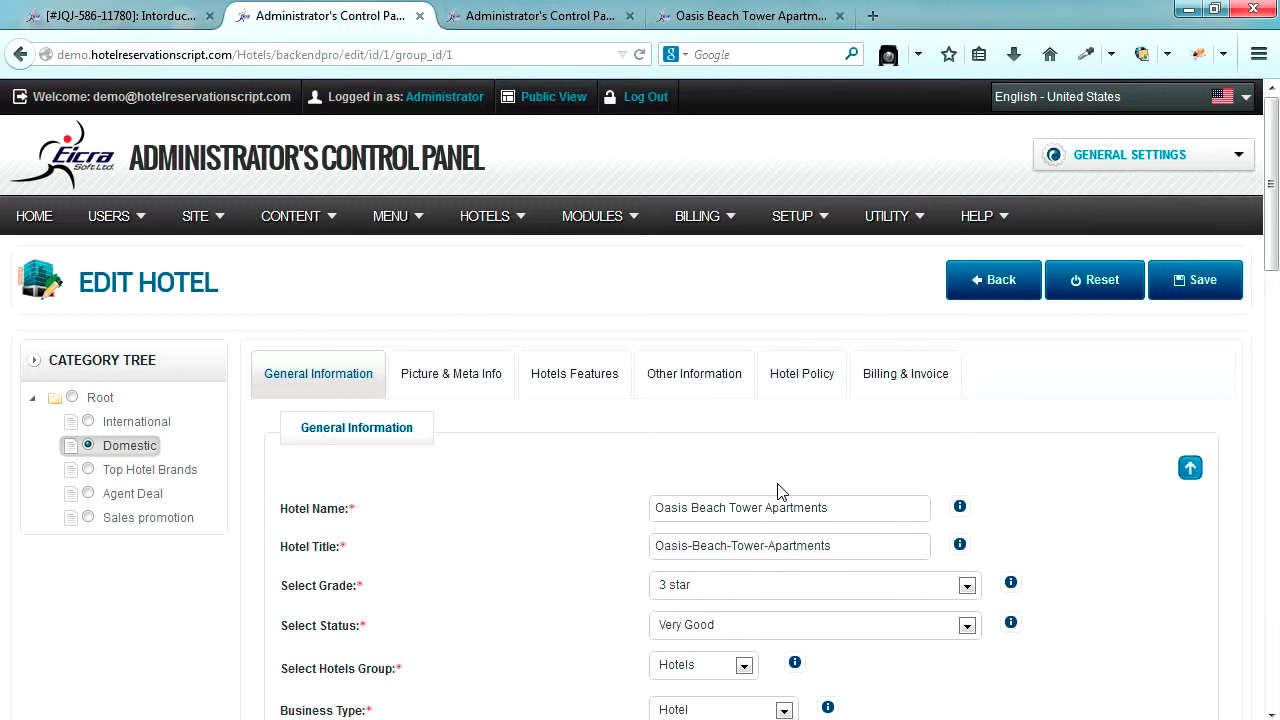
click(548, 24)
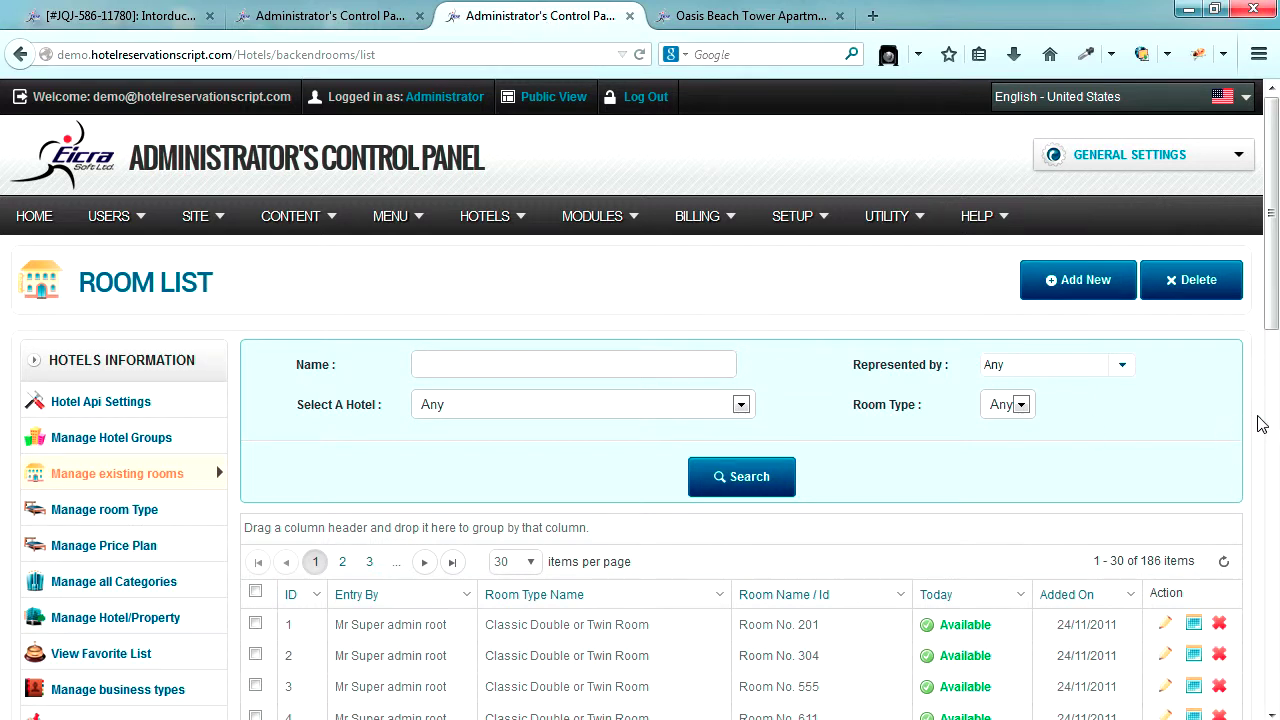
- Locate Room # 203 of the Accessible Rooms type in the room list
scroll(1262, 425, down, 2)
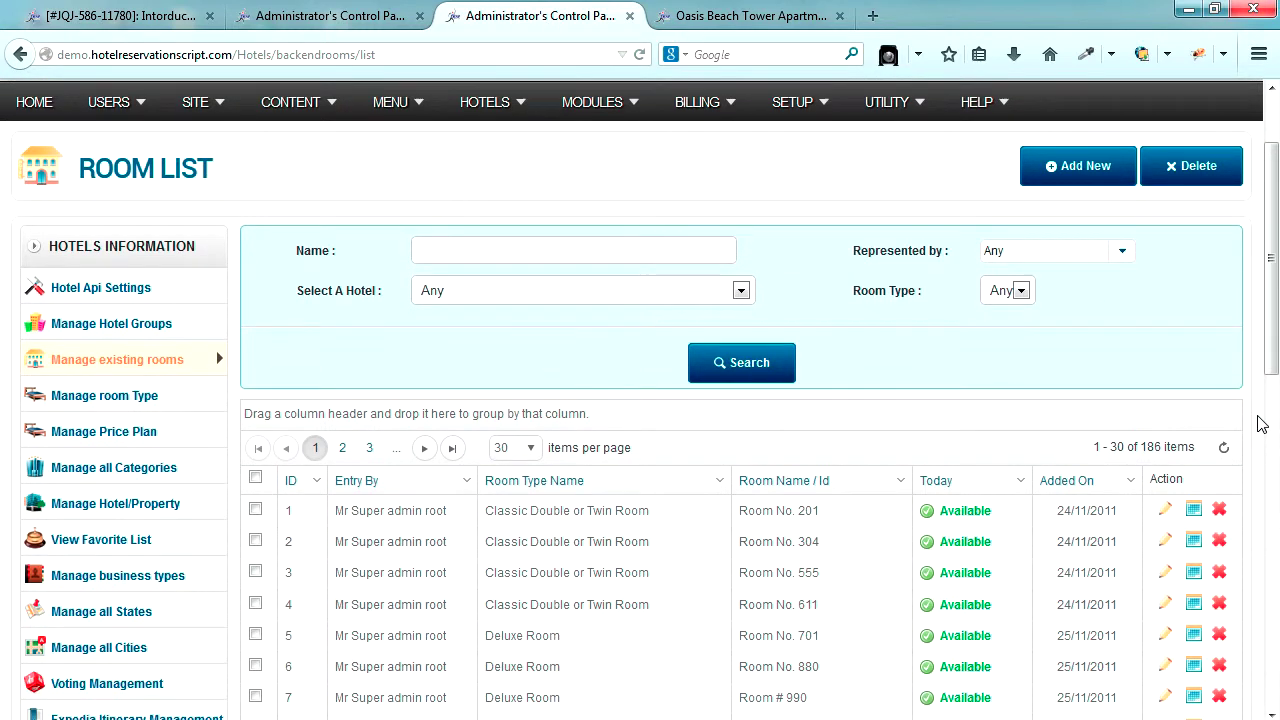
scroll(1262, 425, down, 2)
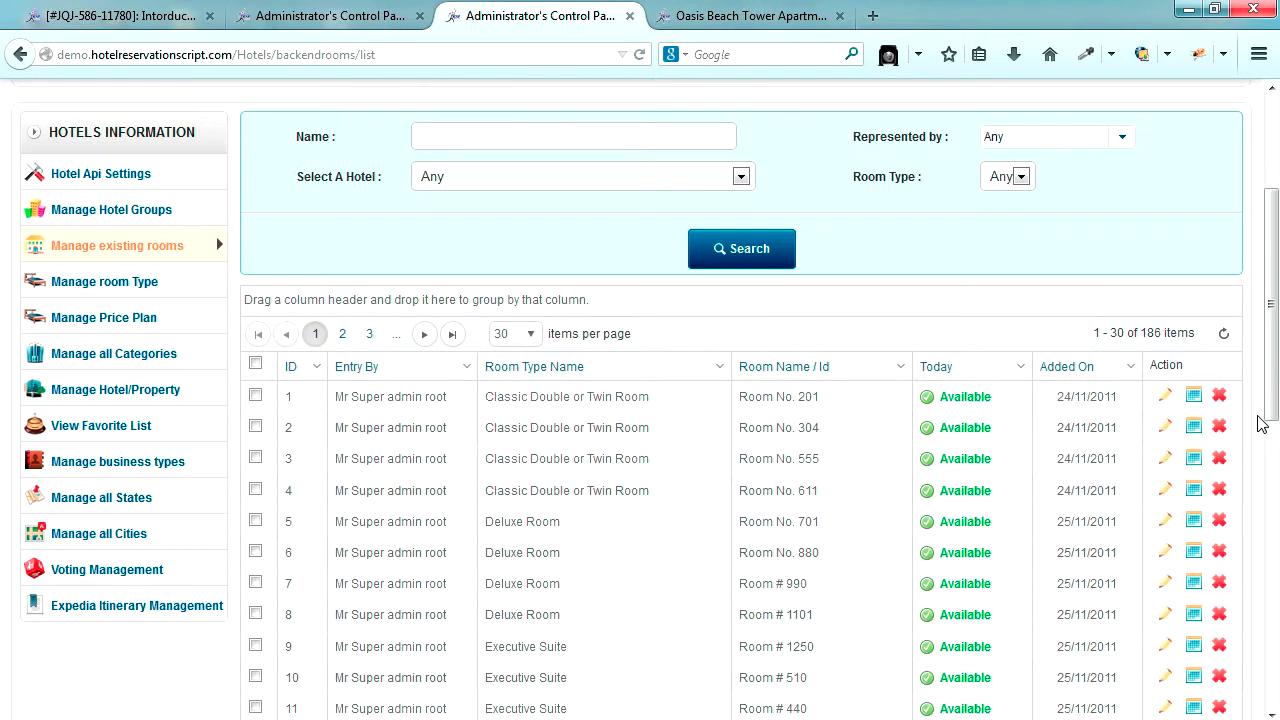
scroll(1262, 425, down, 2)
scroll(1262, 425, down, 10)
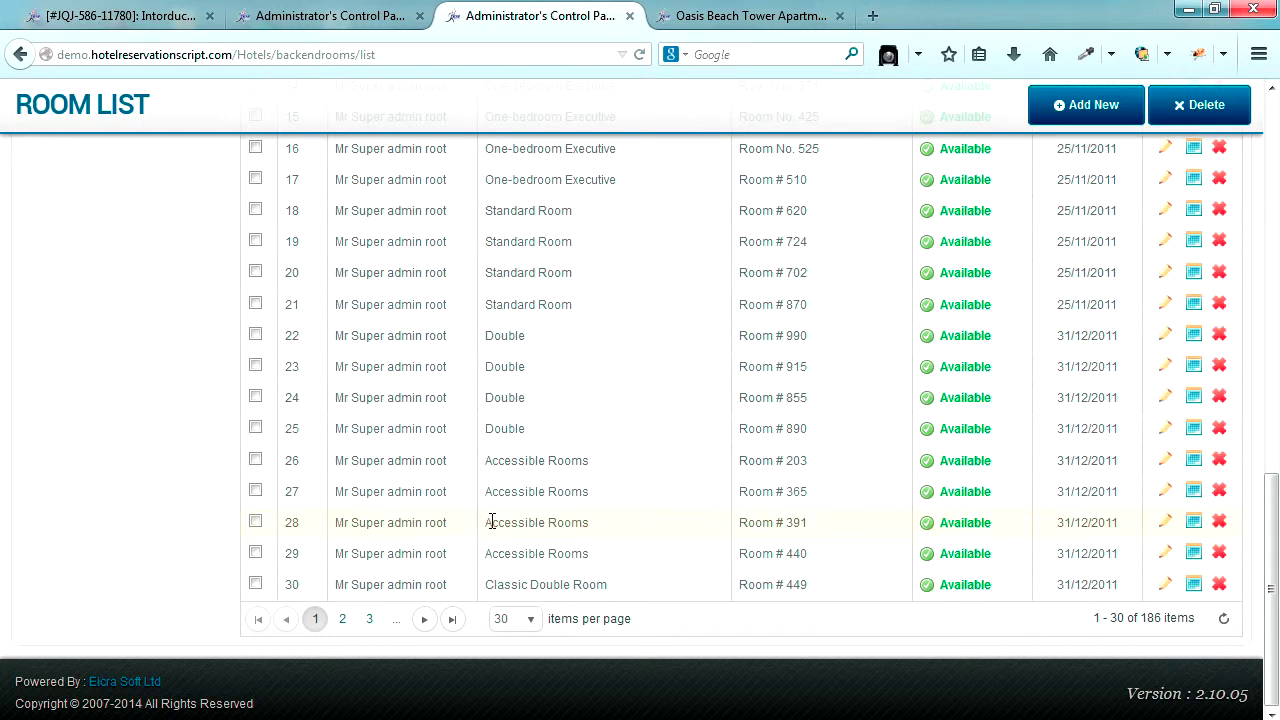
drag(488, 460, 587, 459)
click(738, 464)
drag(741, 461, 808, 466)
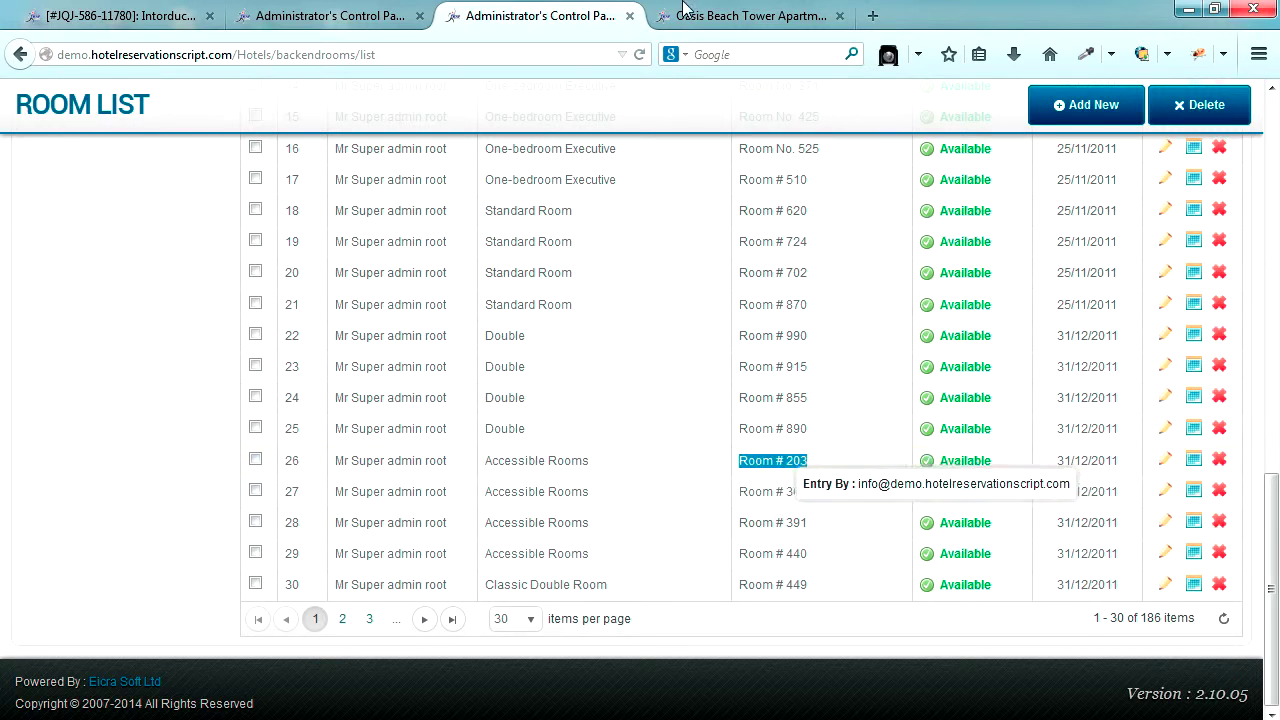
- Check Room # 203 among the Accessible Rooms choices on the hotel's public page and return to the room list
click(712, 18)
click(1104, 157)
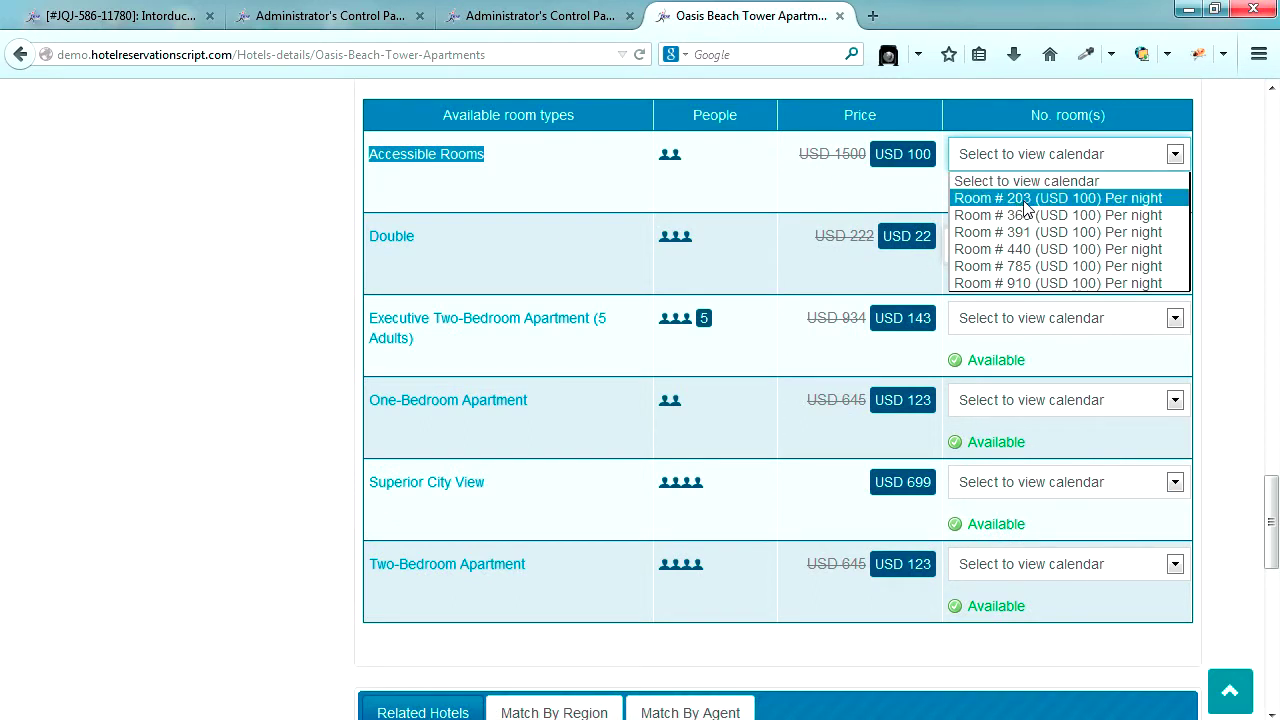
click(548, 22)
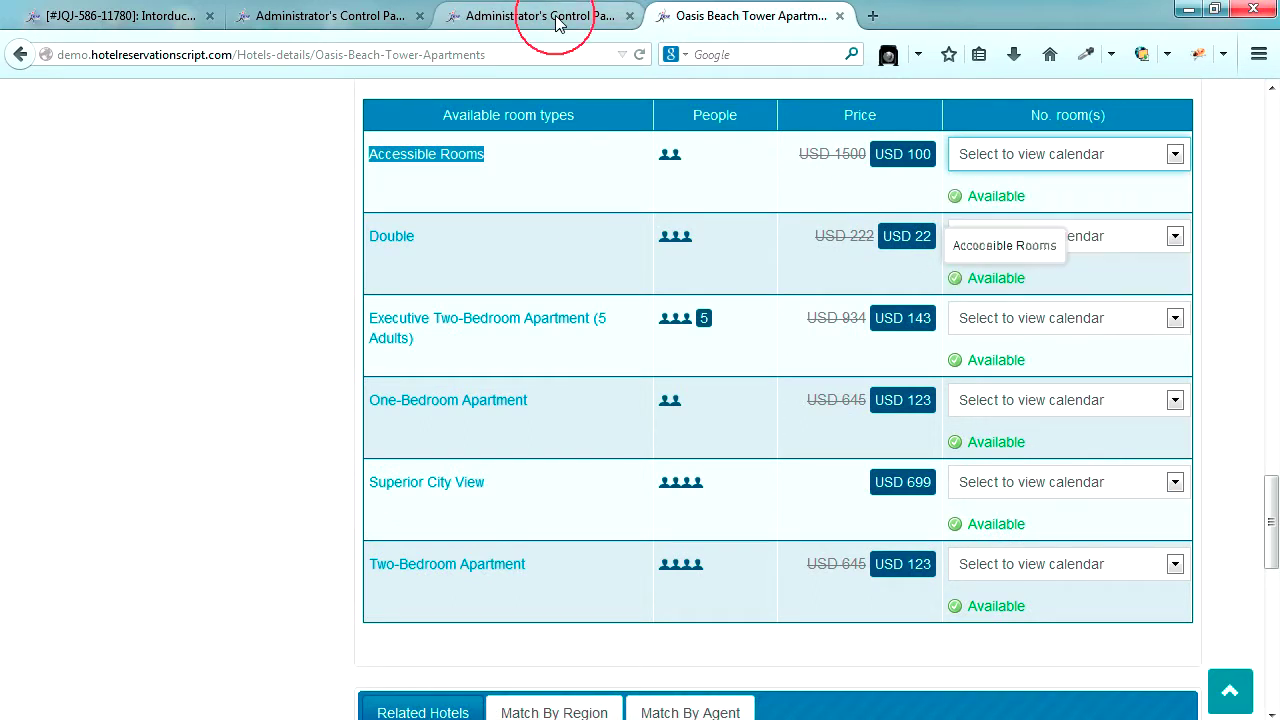
click(400, 22)
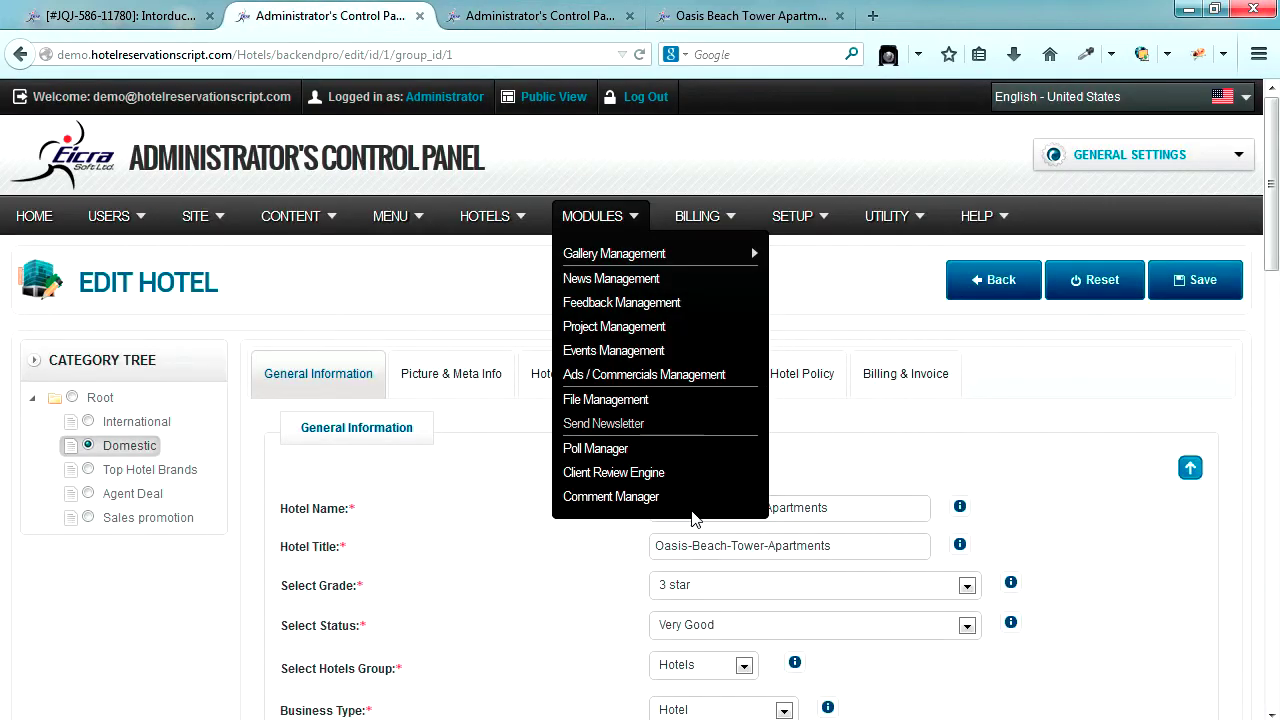
click(540, 16)
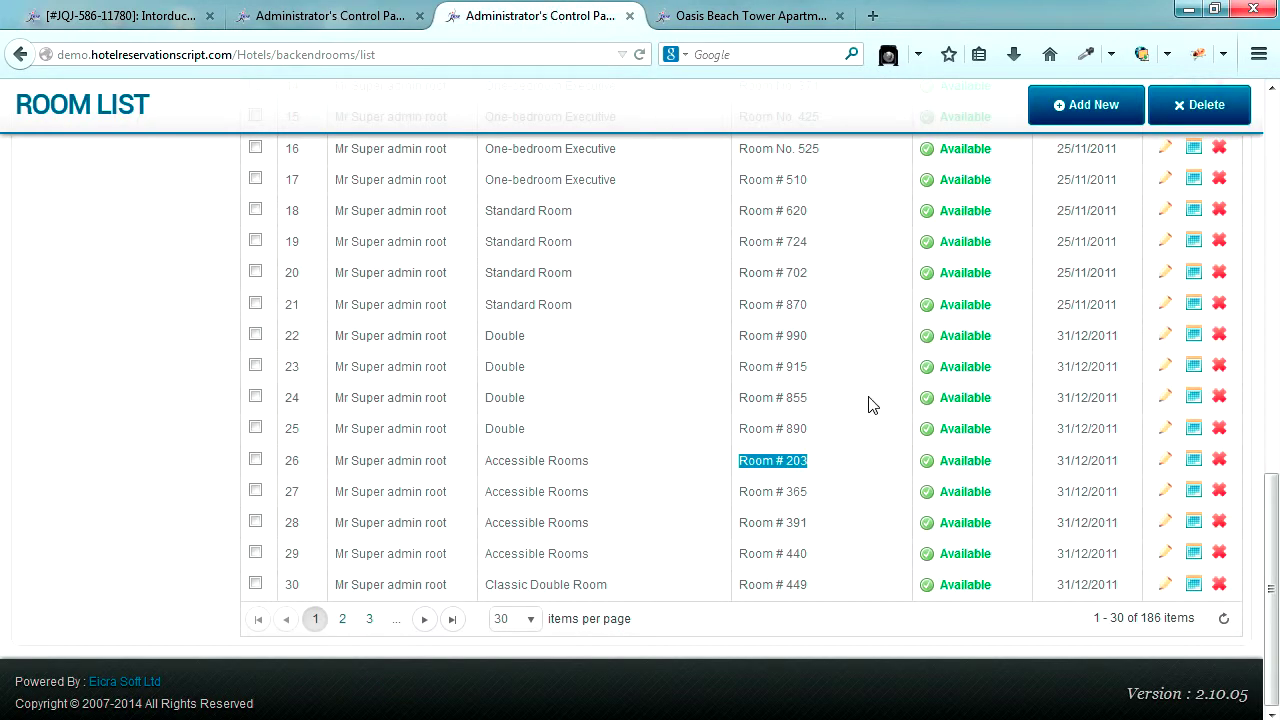
- Open the booking scheduler for Room # 203 and review its June 2014 month calendar
click(1193, 462)
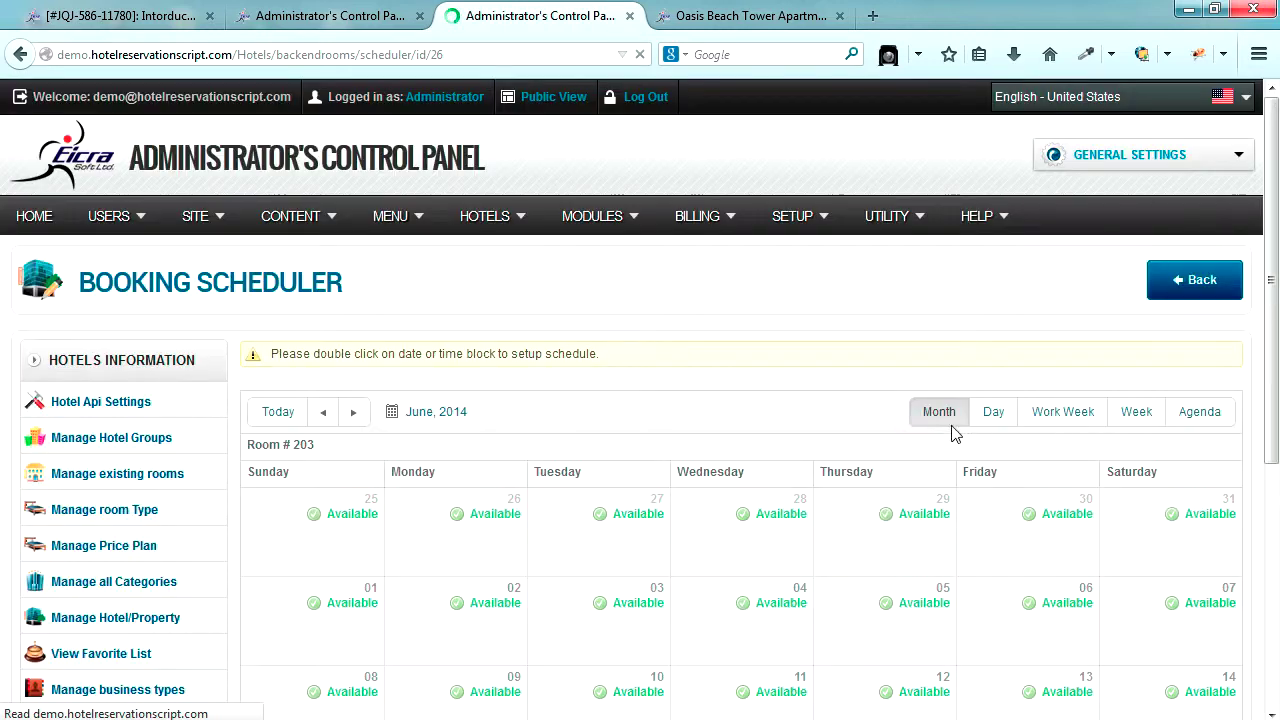
scroll(735, 419, down, 5)
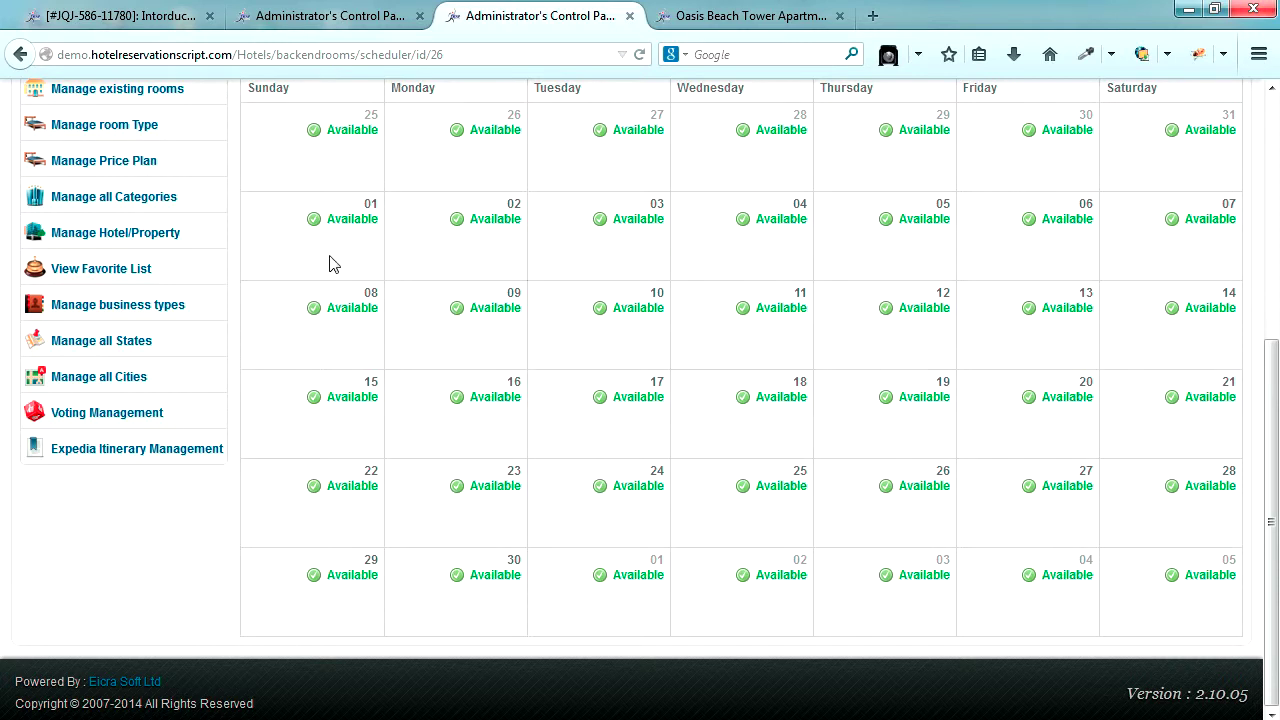
scroll(767, 295, up, 3)
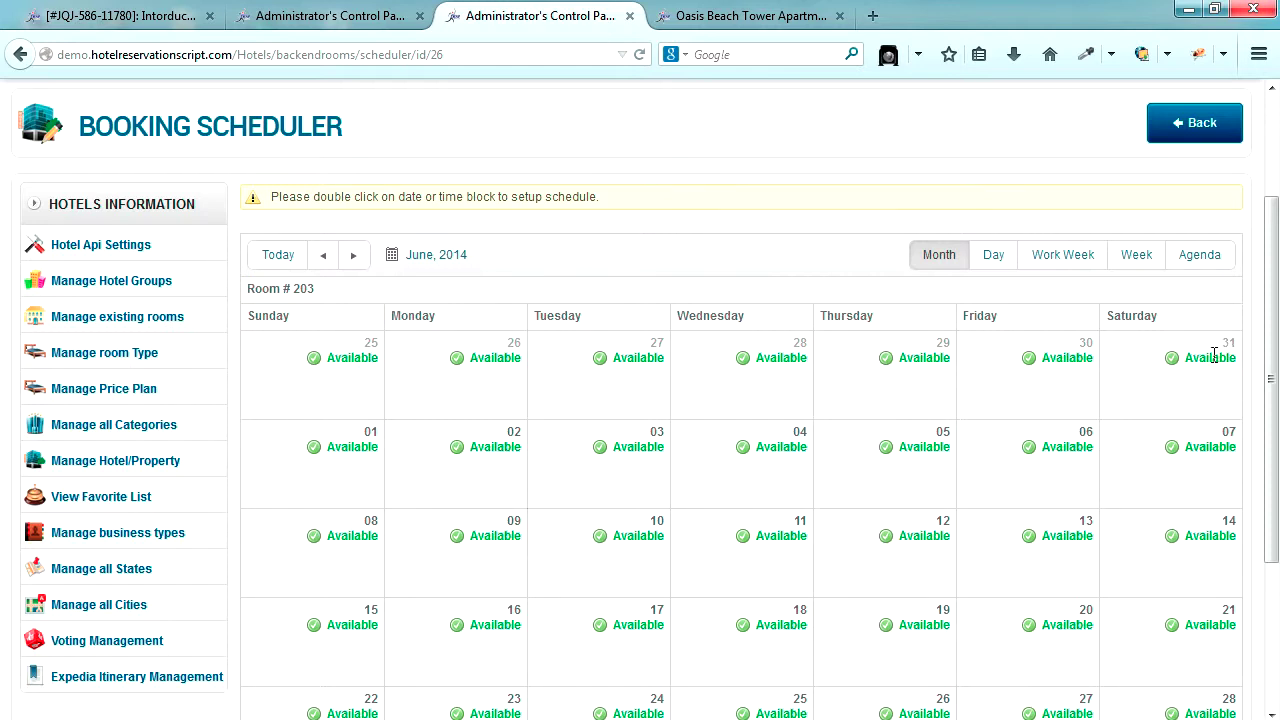
- Add and save a schedule event for Room # 203 from 5/25/2014 to 5/31/2014 with the status Booked
double_click(345, 368)
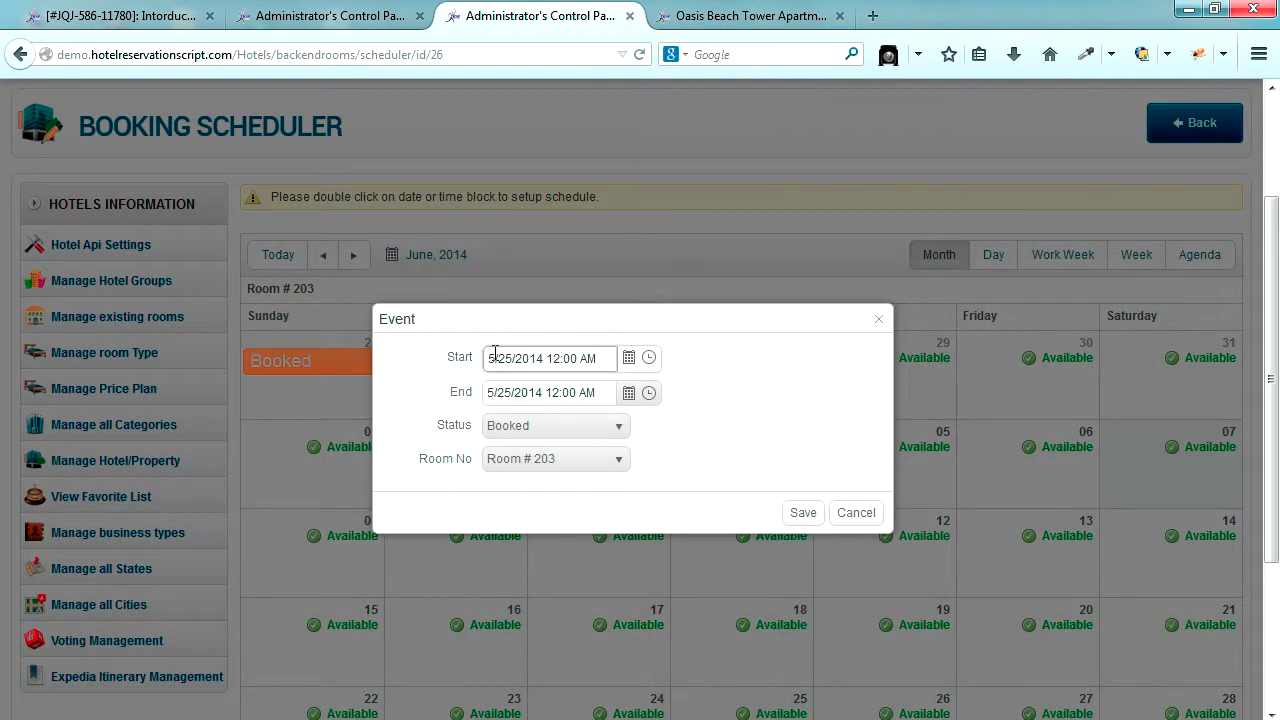
drag(489, 357, 628, 370)
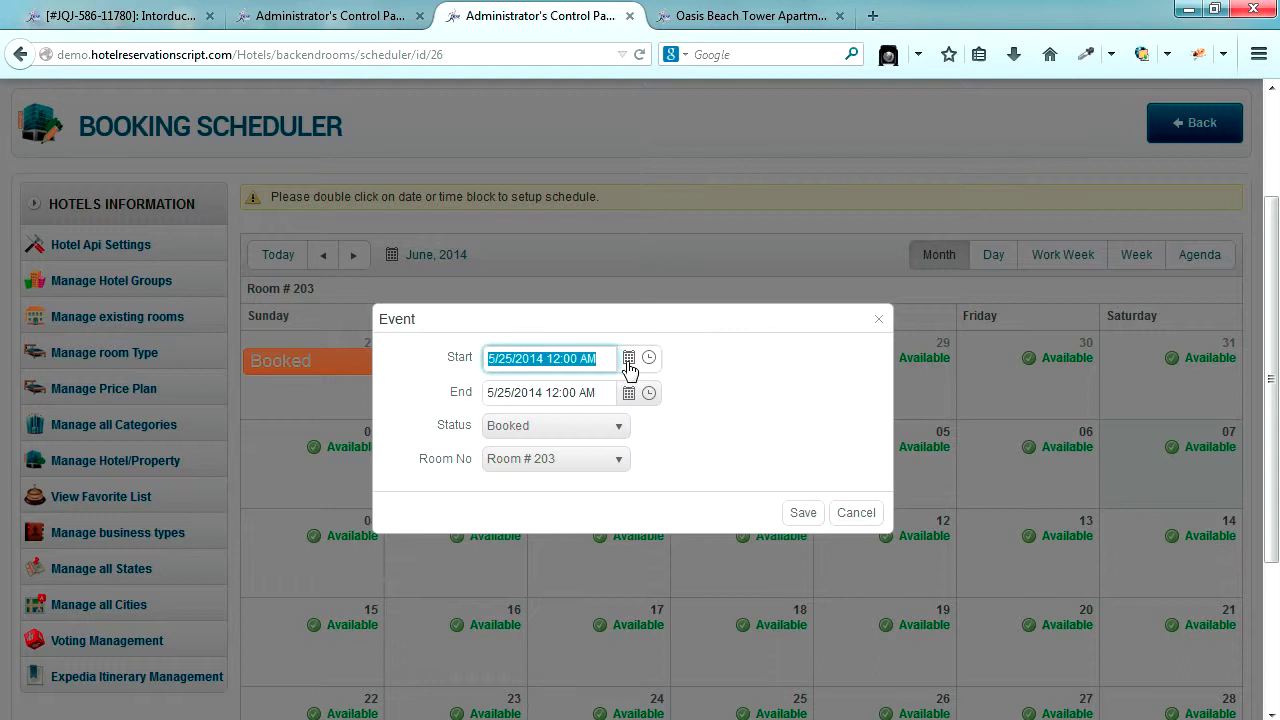
click(629, 360)
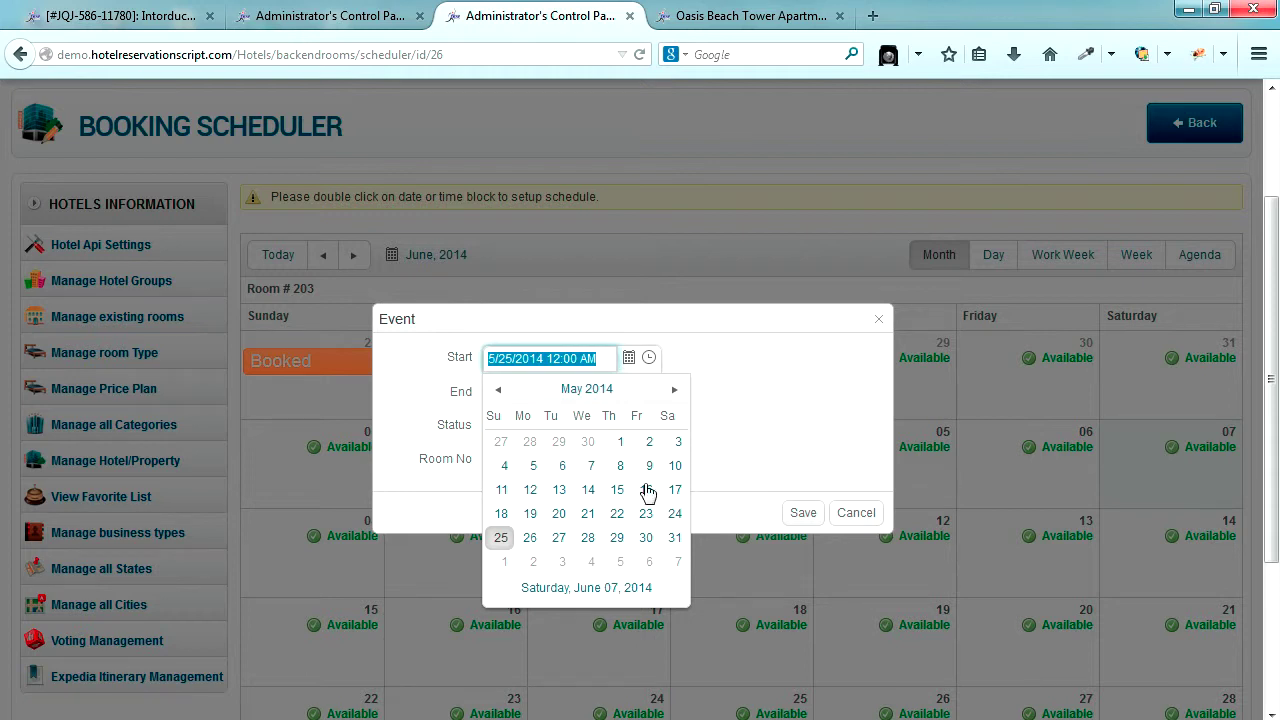
click(502, 540)
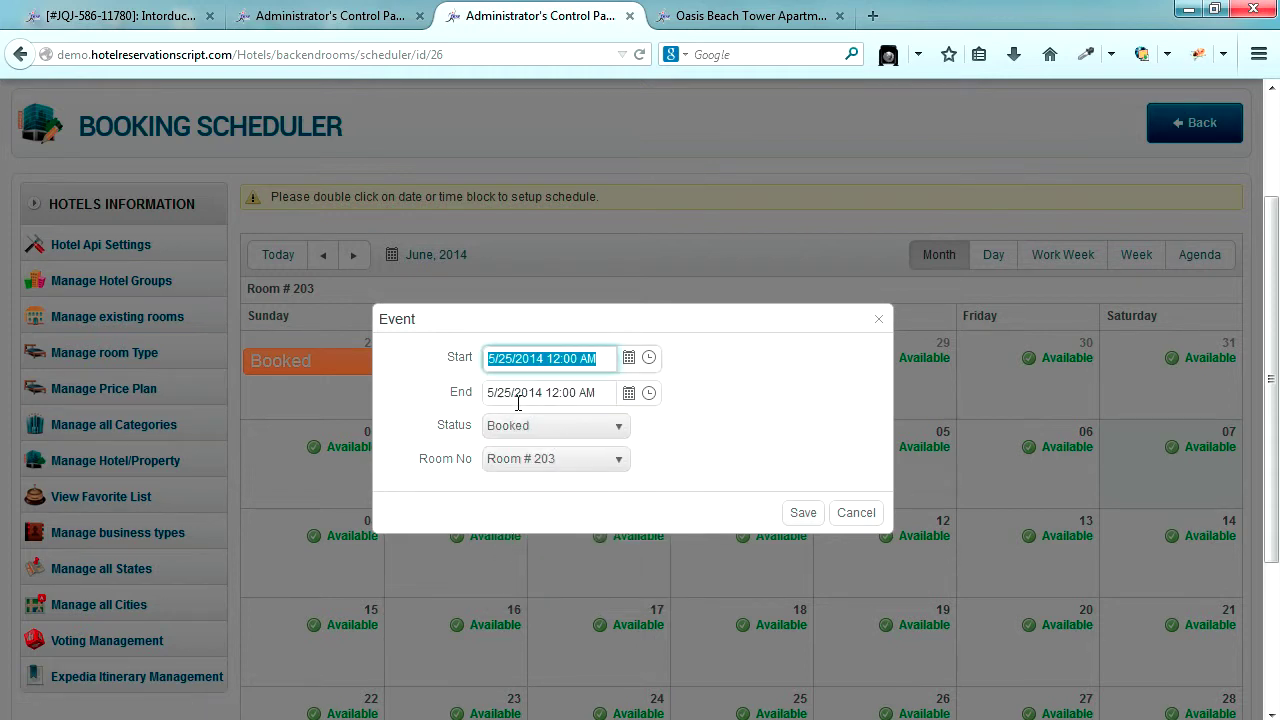
click(629, 395)
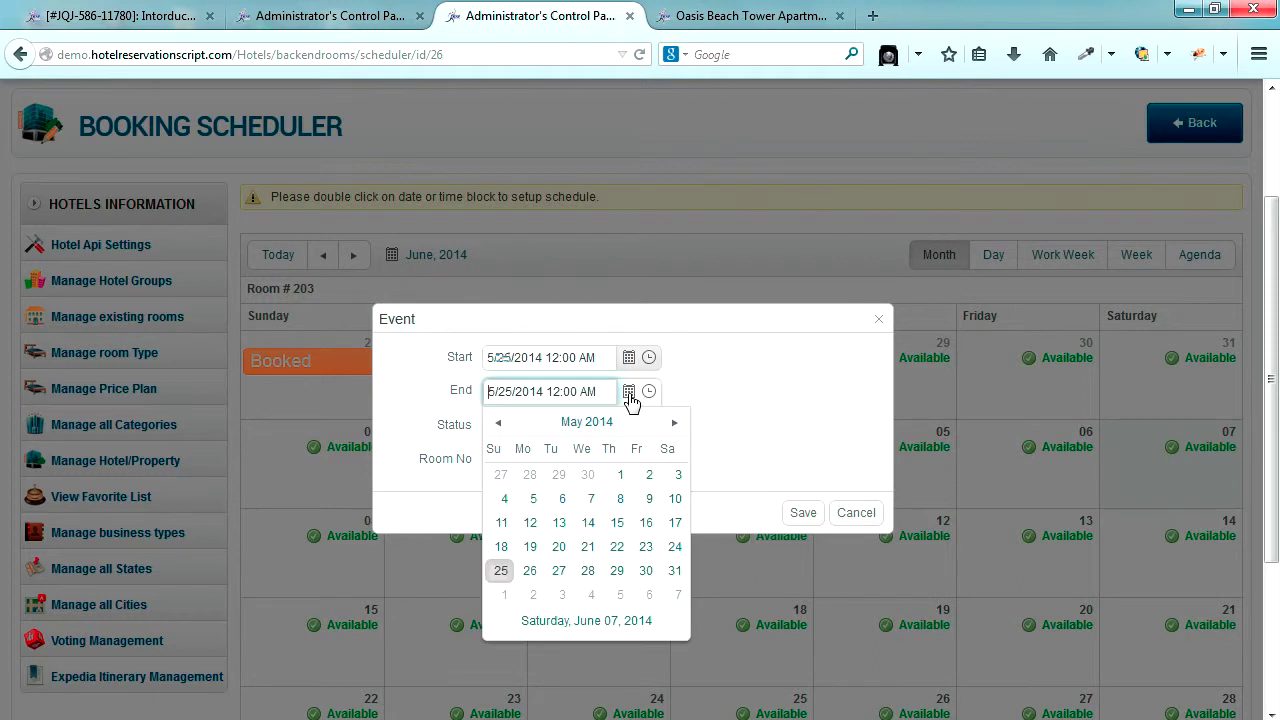
click(675, 571)
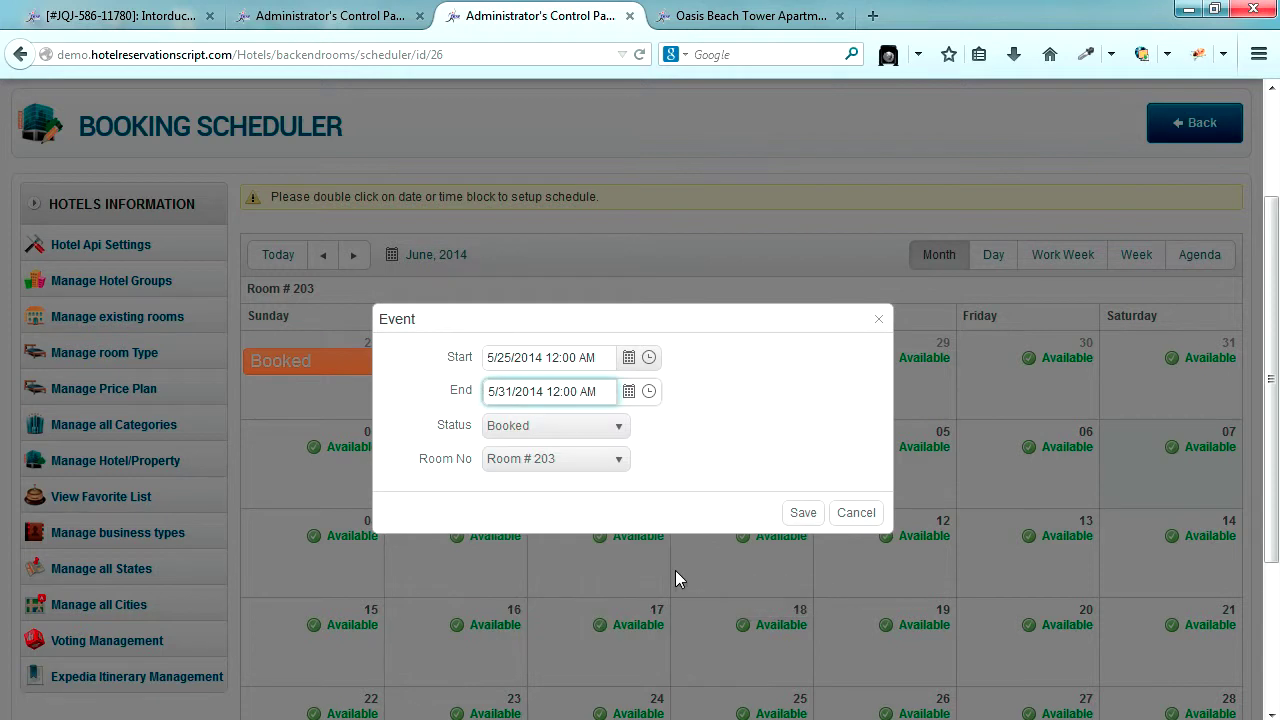
click(617, 429)
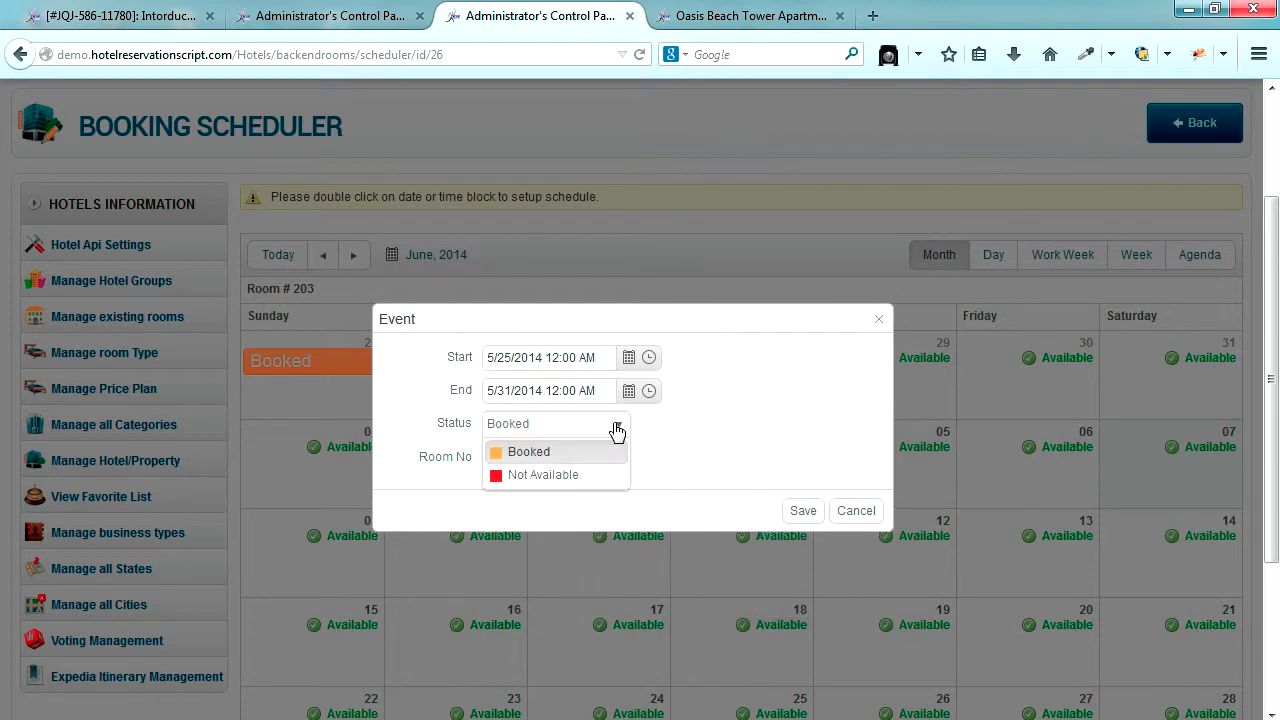
click(539, 456)
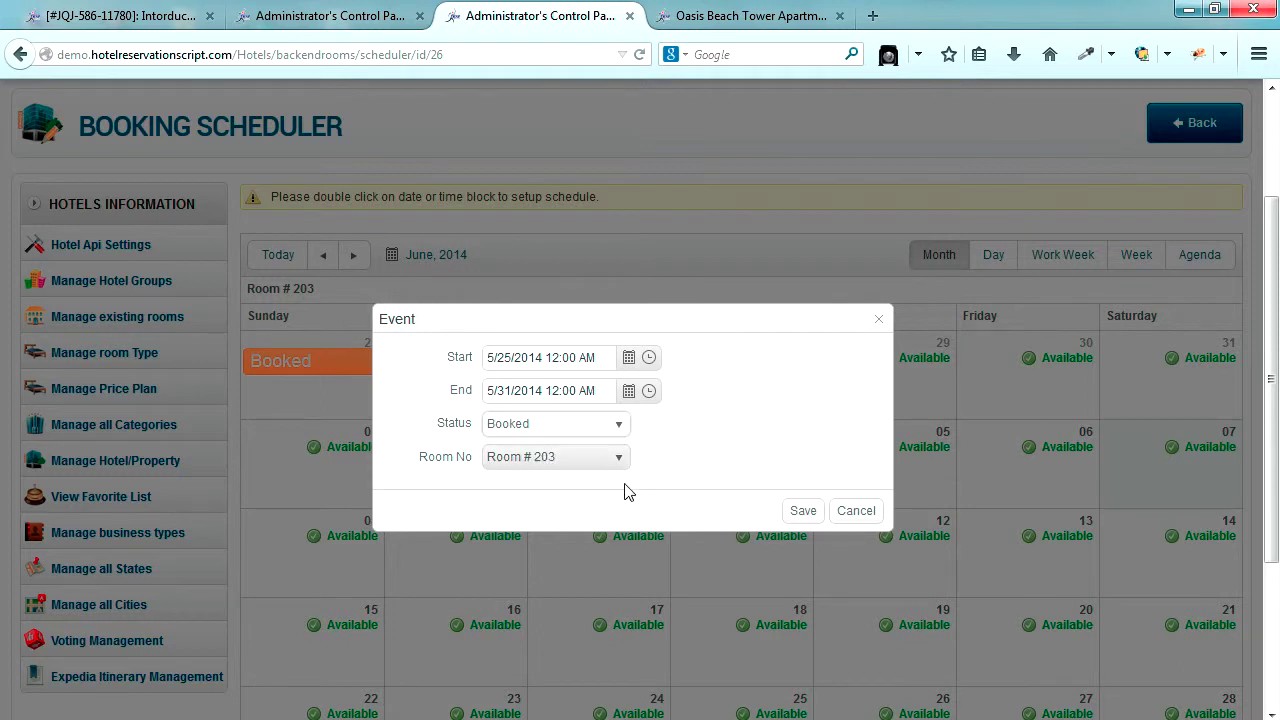
click(802, 511)
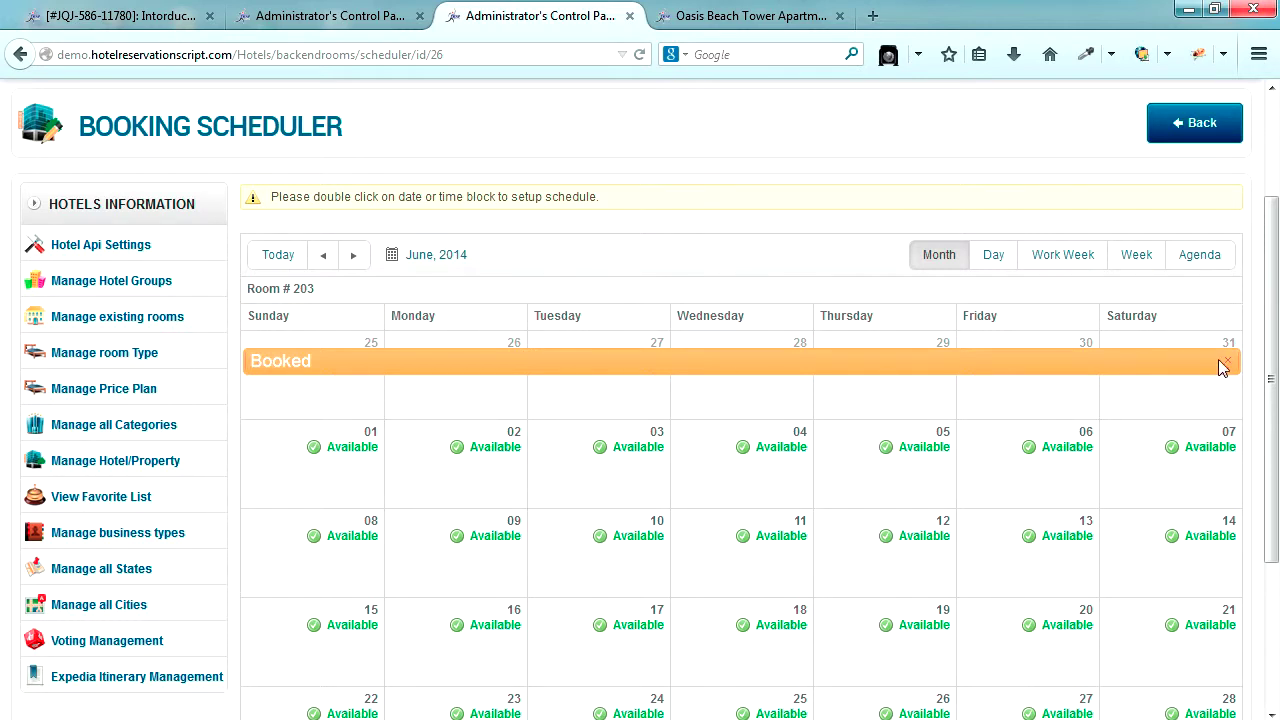
- Reload the Oasis Beach Tower Apartments public page and go back to its available room types table
click(749, 15)
click(640, 57)
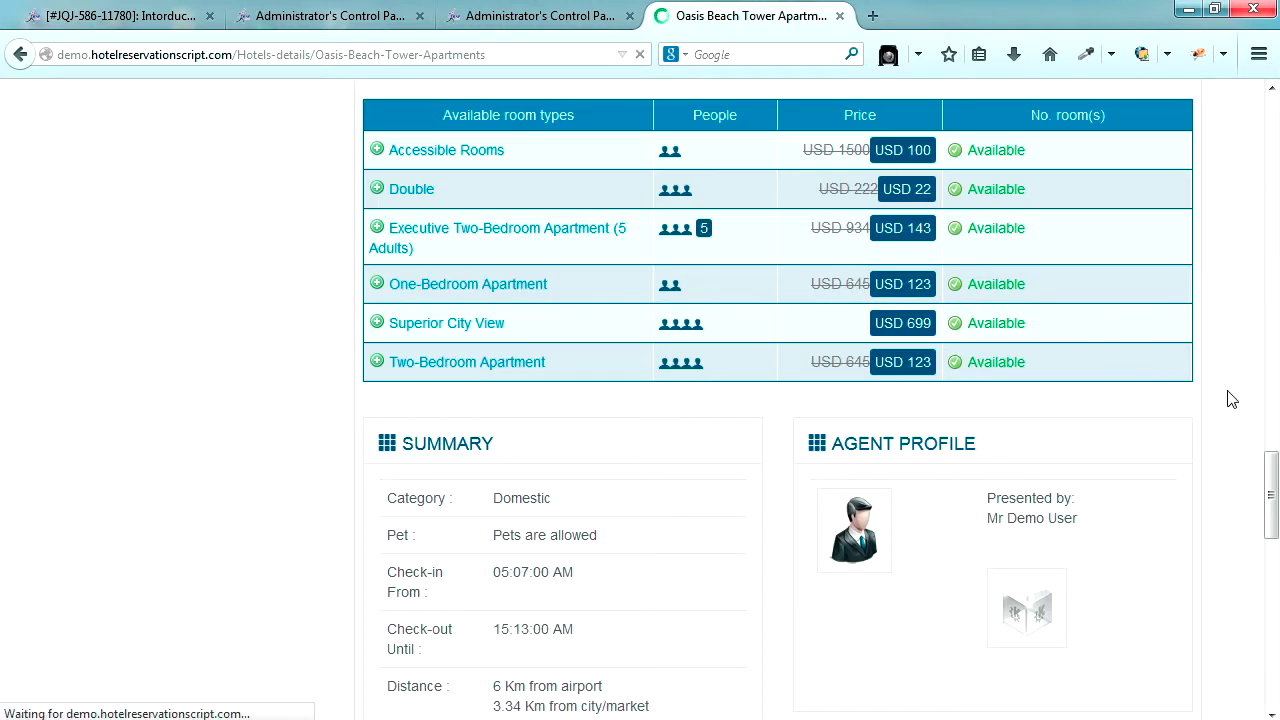
scroll(1232, 399, up, 5)
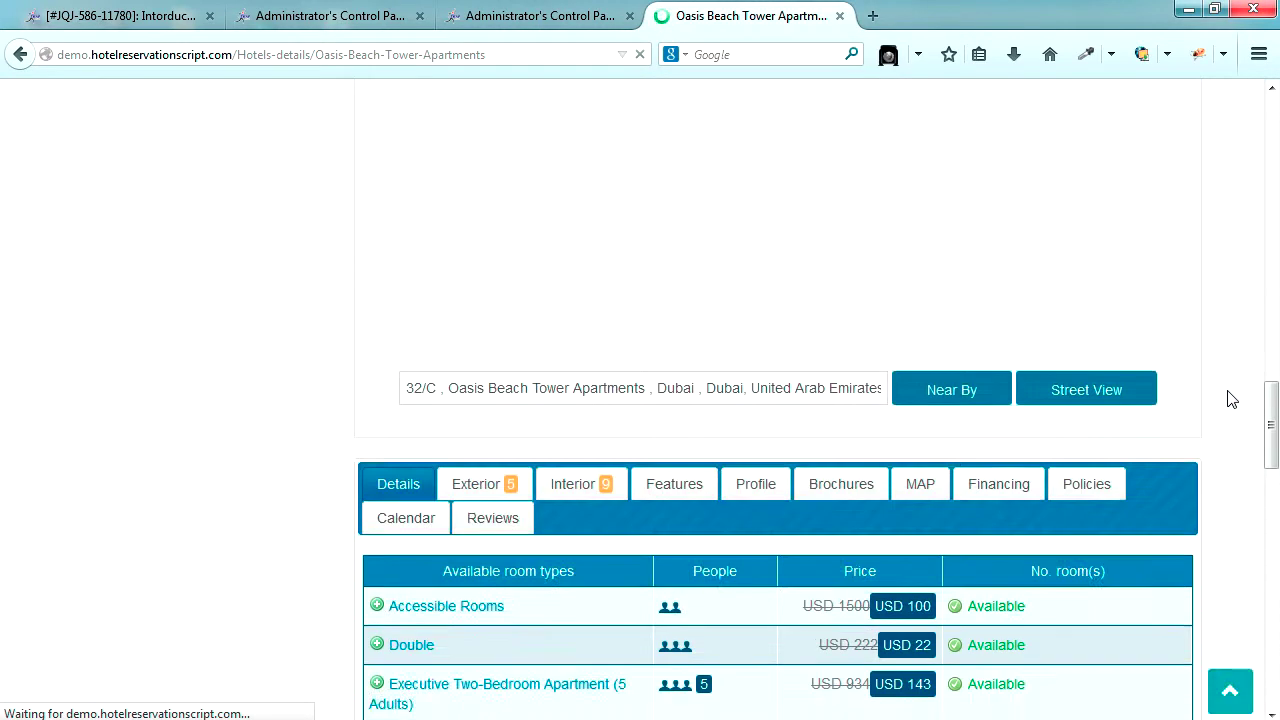
scroll(1232, 399, up, 10)
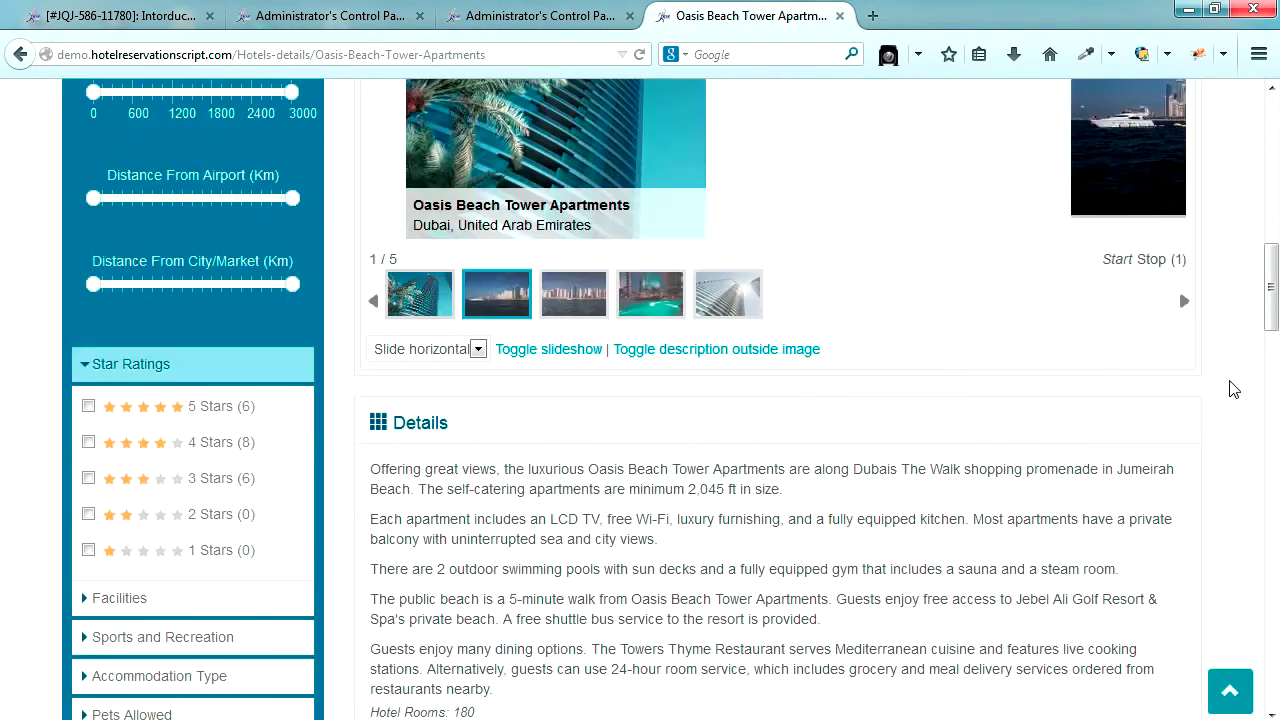
scroll(345, 330, up, 4)
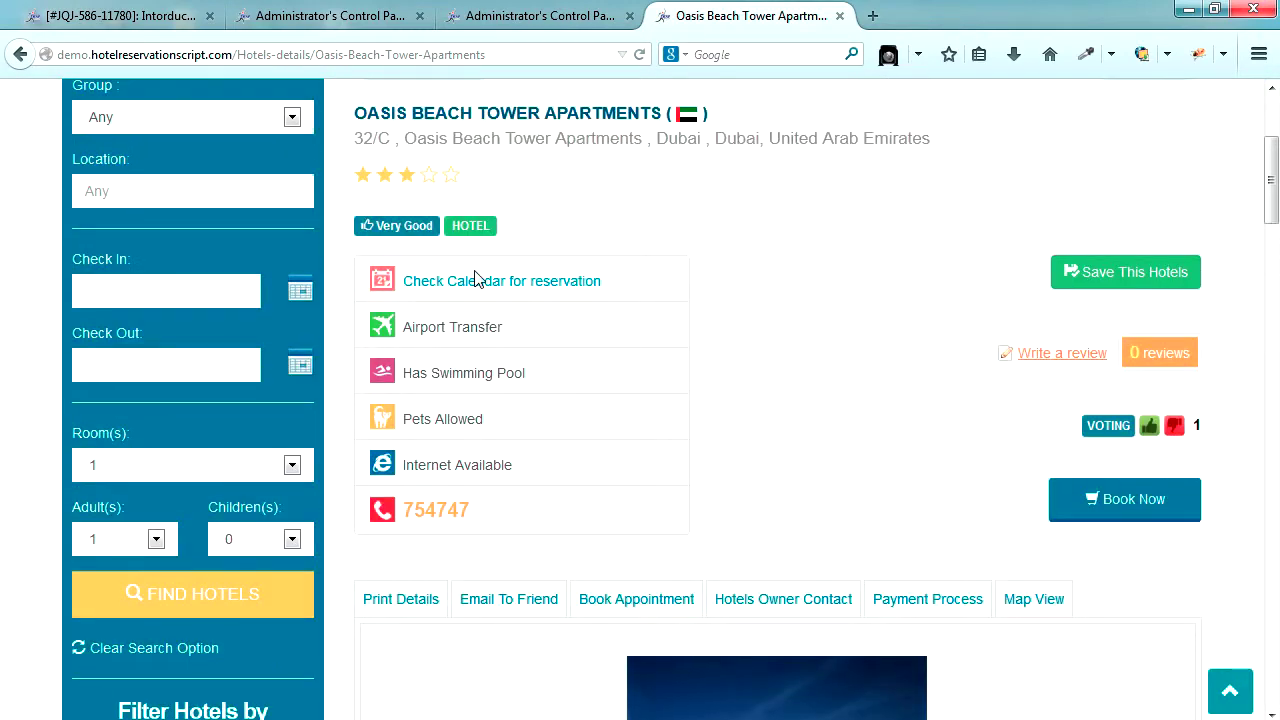
scroll(480, 285, down, 6)
scroll(480, 289, down, 15)
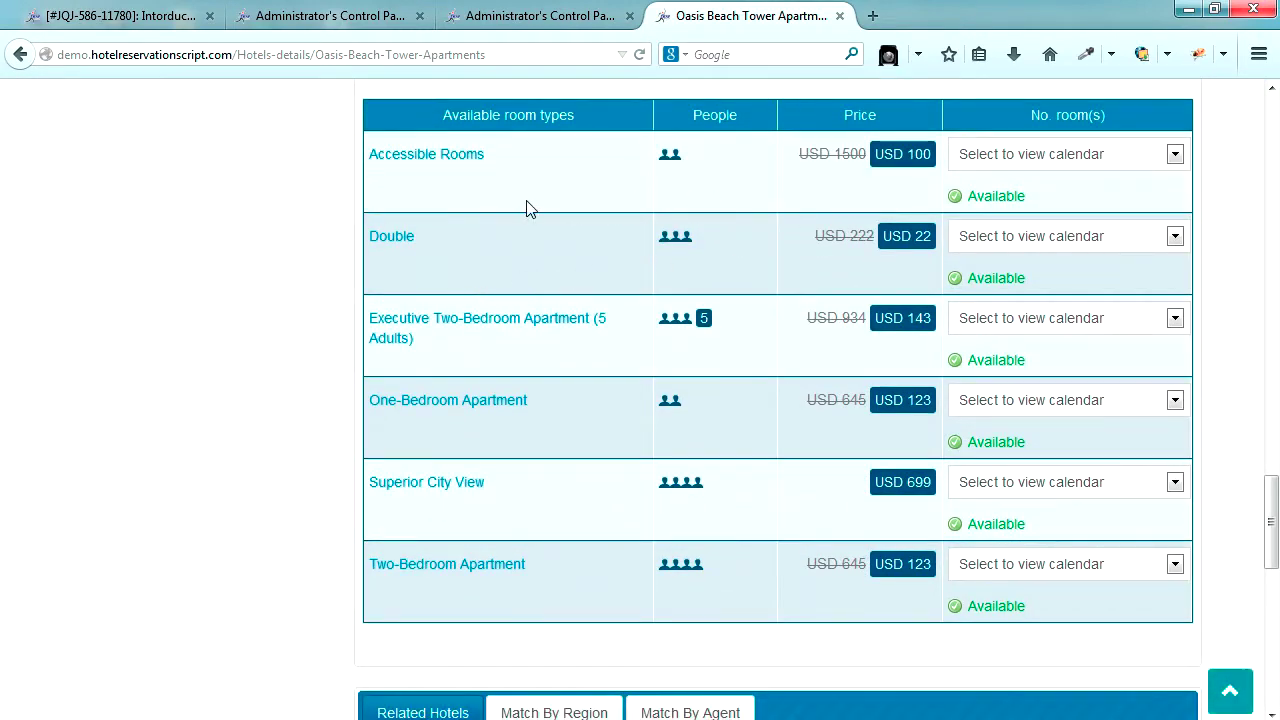
- Choose Room # 203 for Accessible Rooms on the public page and review its June 2014 calendar
click(1160, 155)
click(1050, 199)
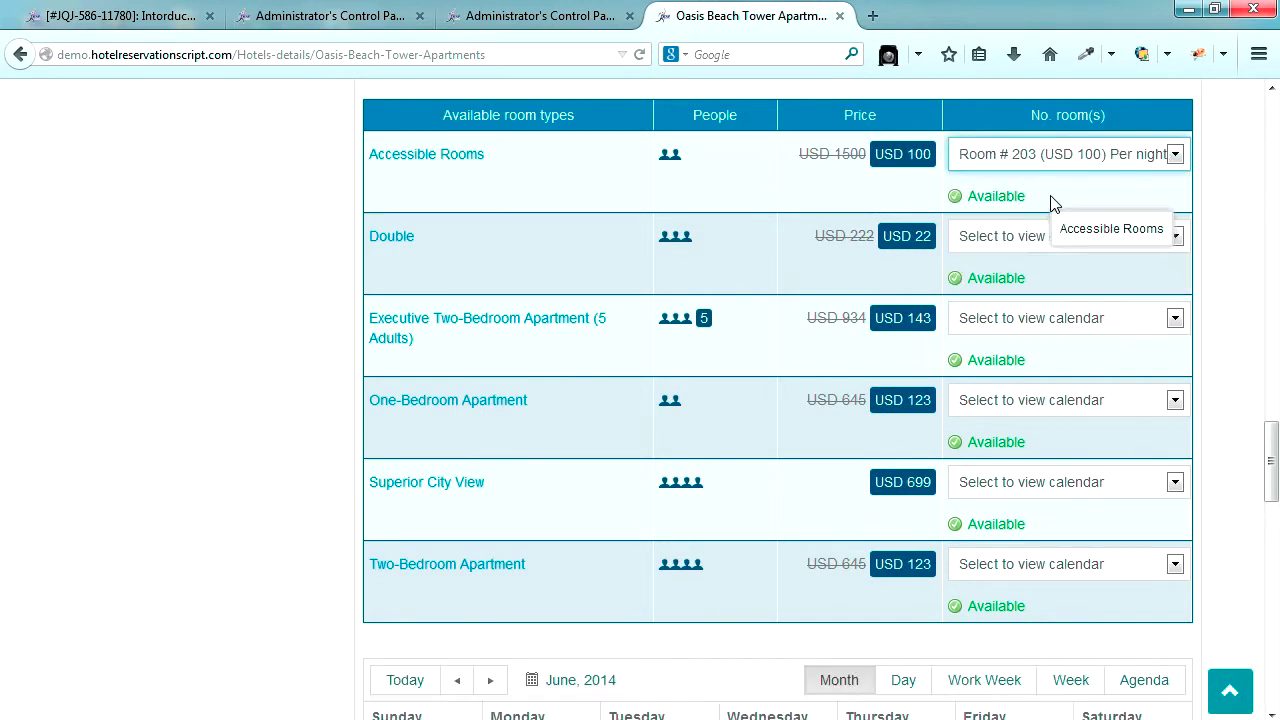
scroll(1248, 203, down, 6)
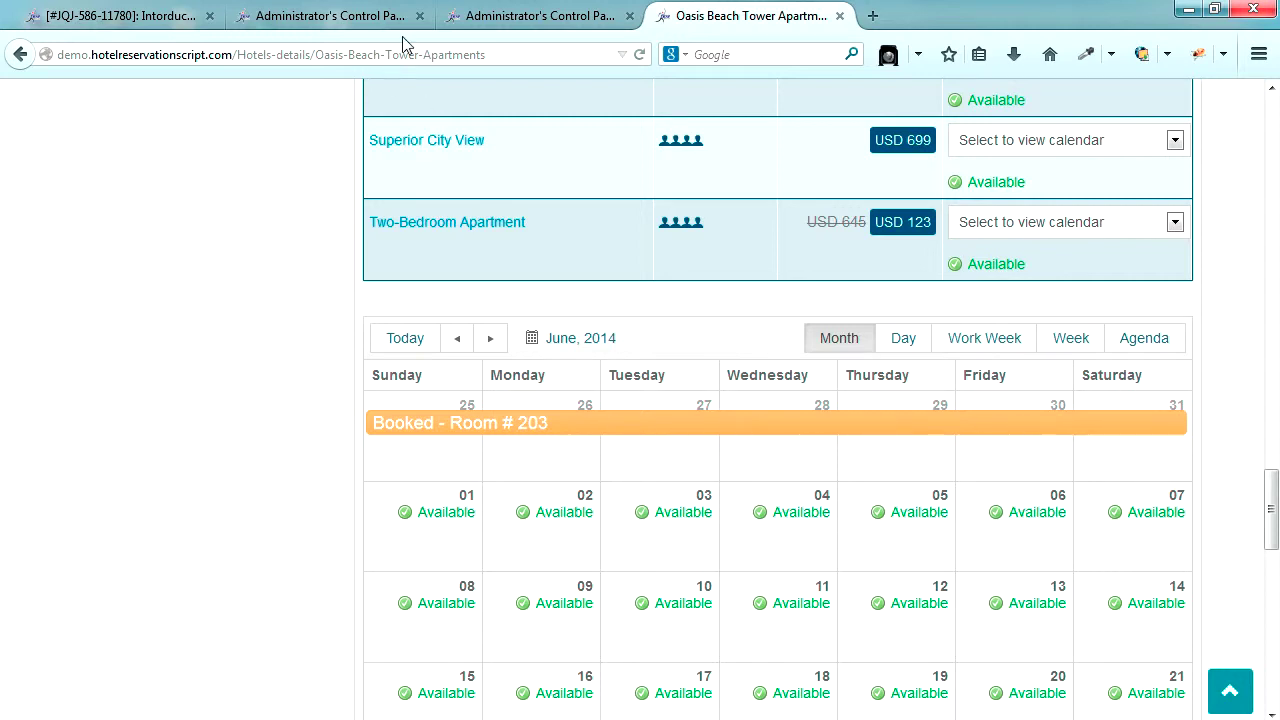
- Add and save a Not Available event for Room # 203 from 6/1/2014 to 6/7/2014 in the booking scheduler
click(348, 20)
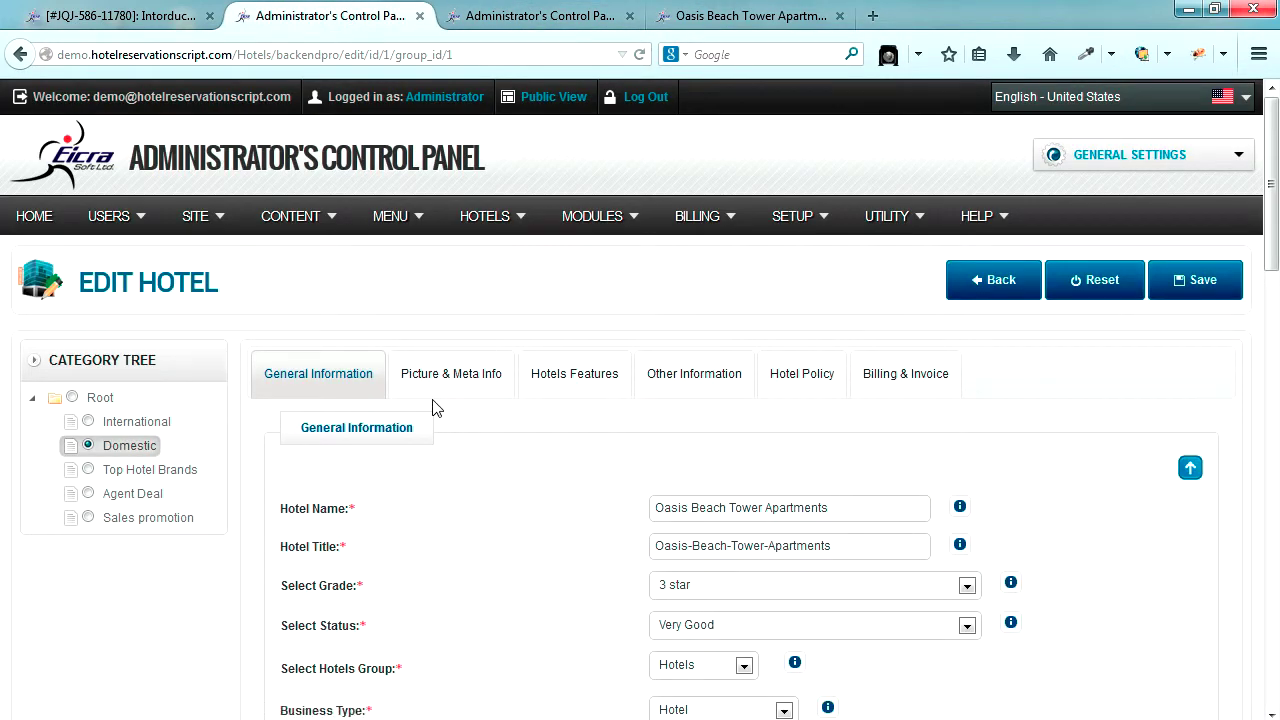
click(512, 14)
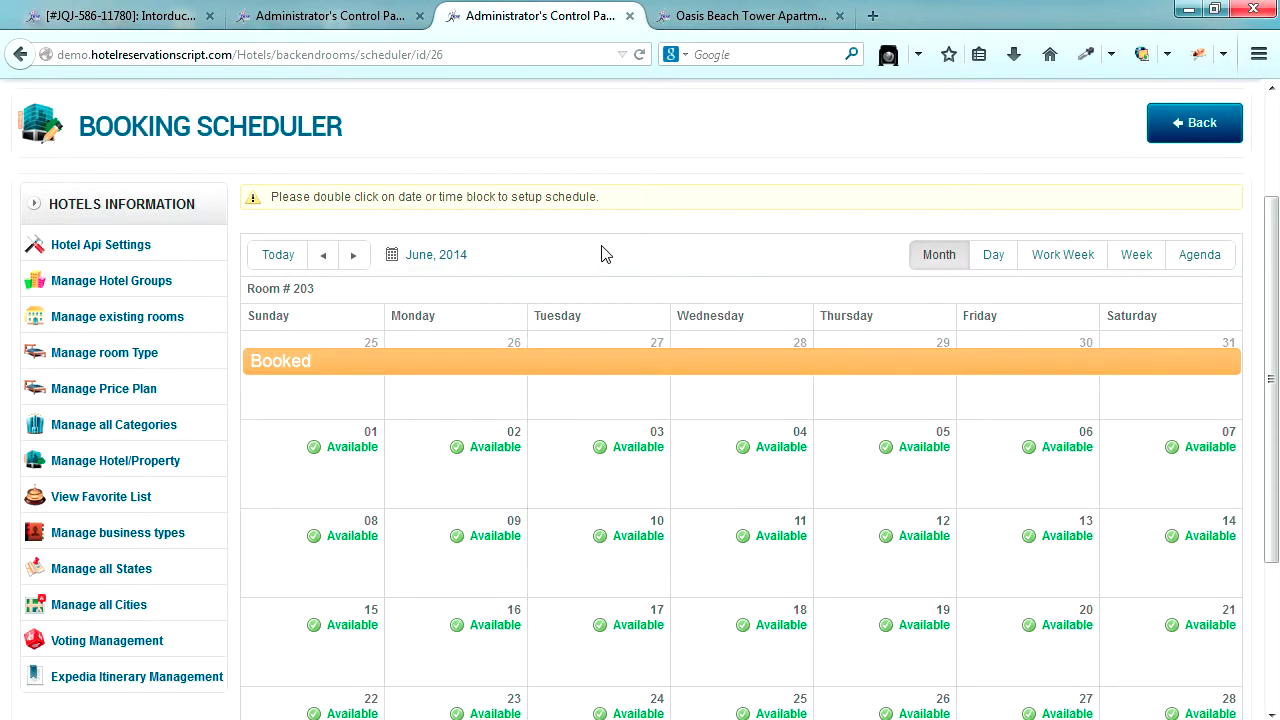
scroll(598, 250, down, 2)
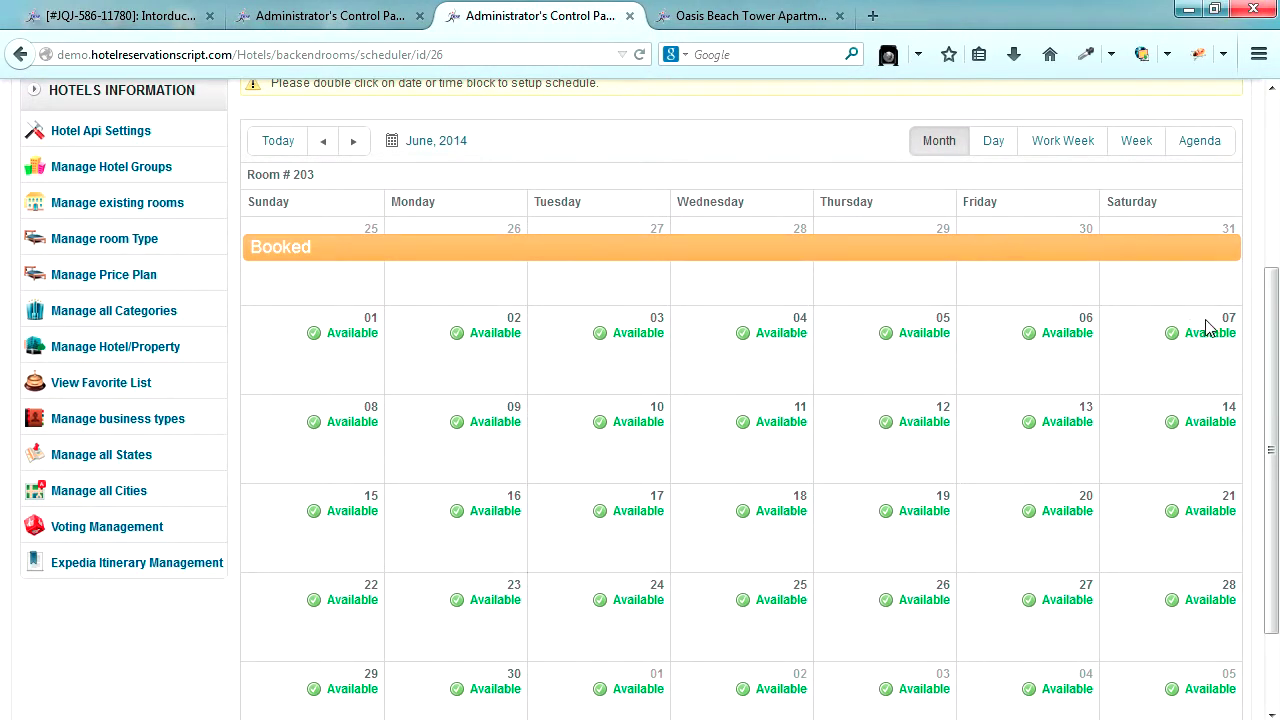
double_click(344, 334)
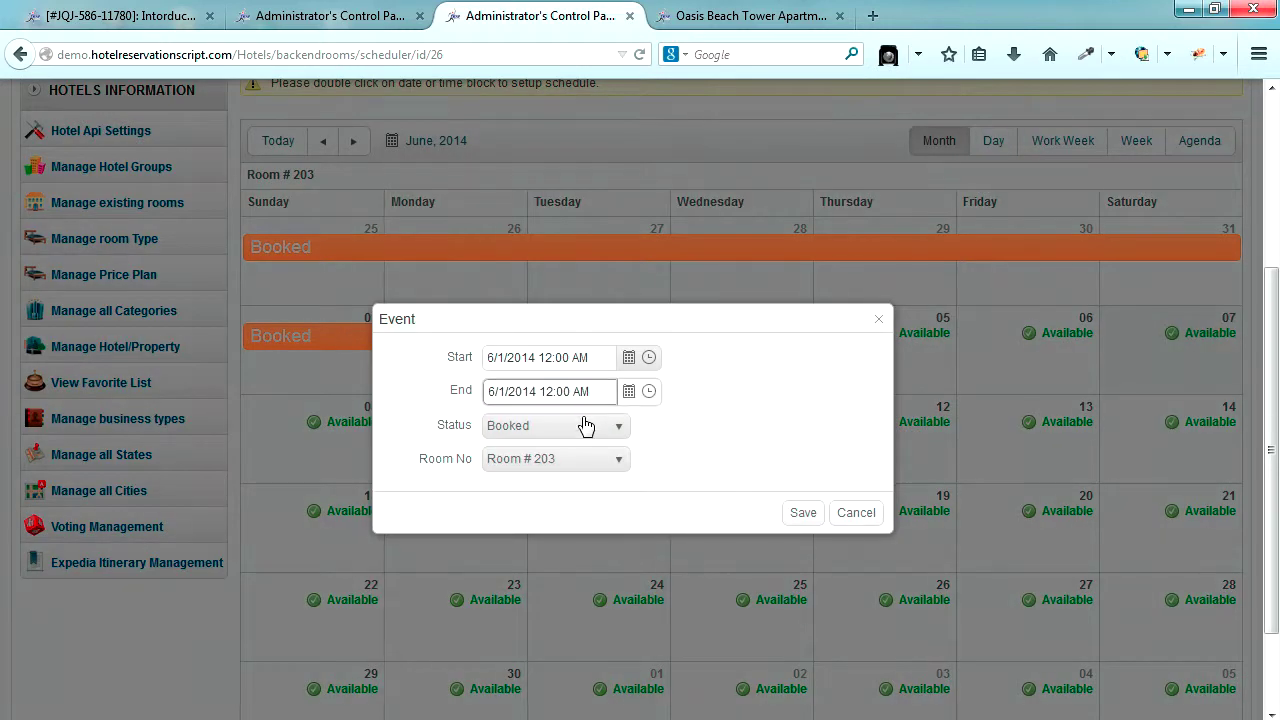
click(586, 428)
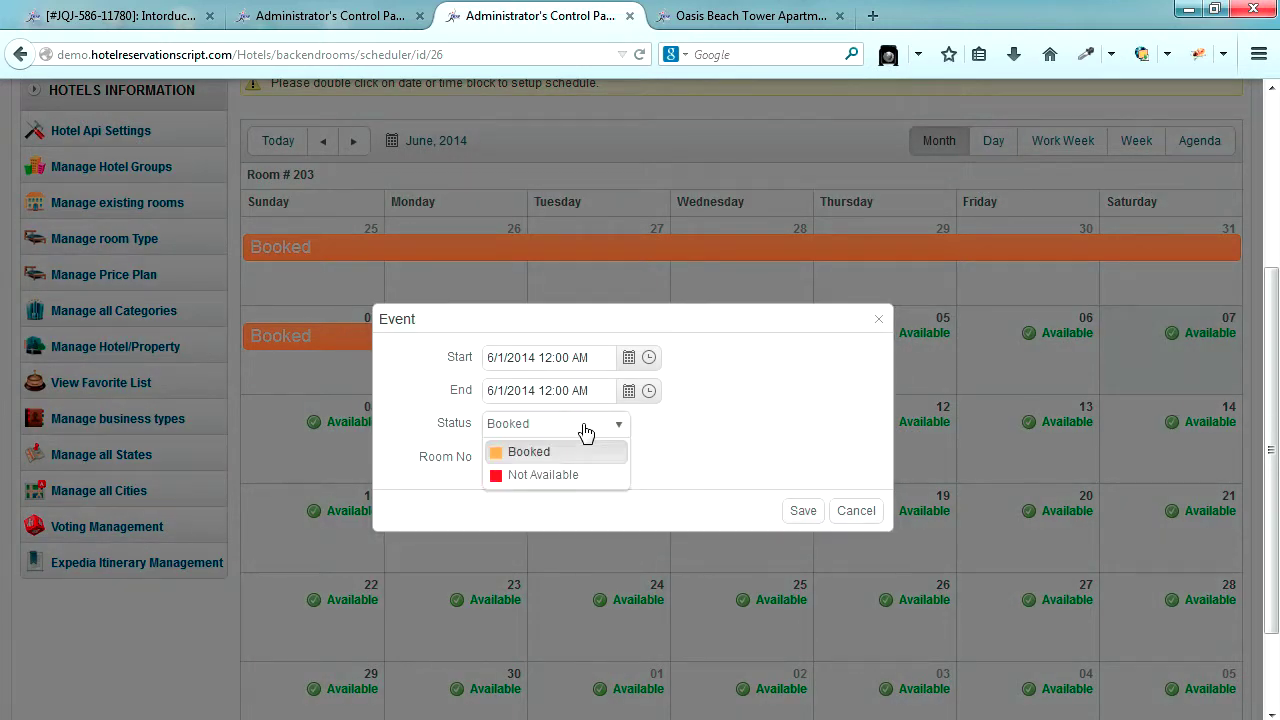
click(545, 480)
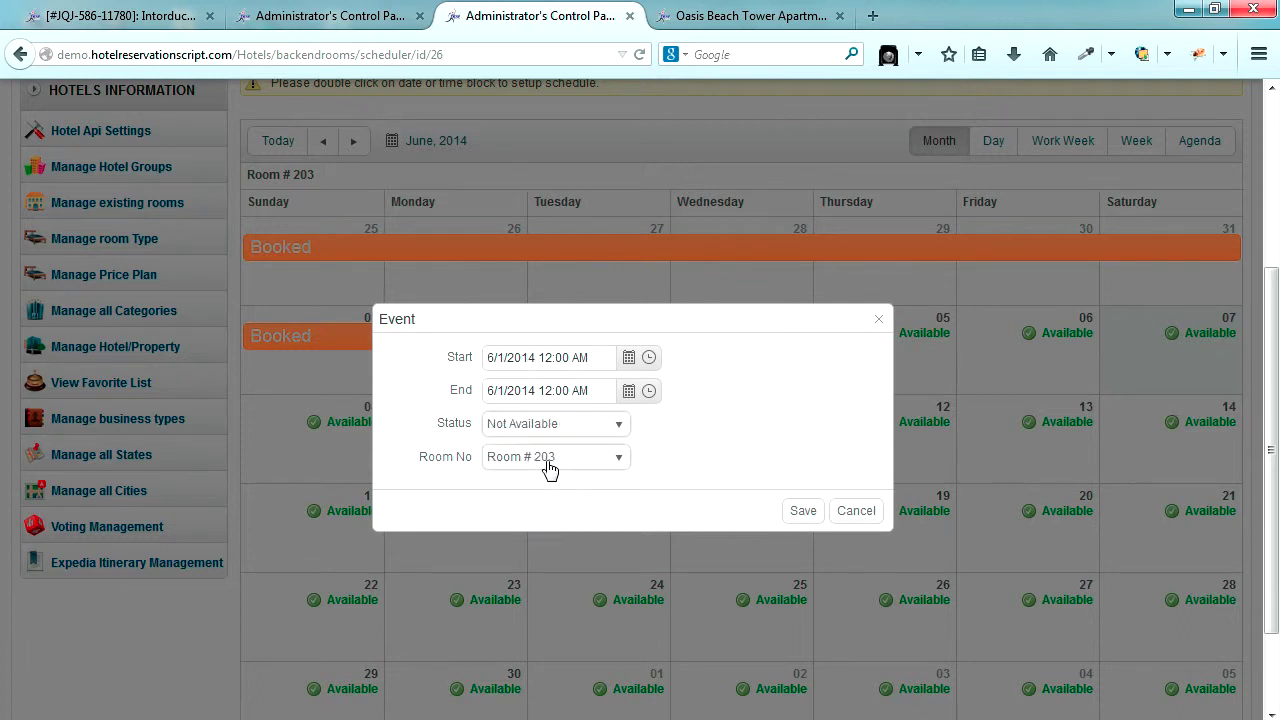
click(501, 387)
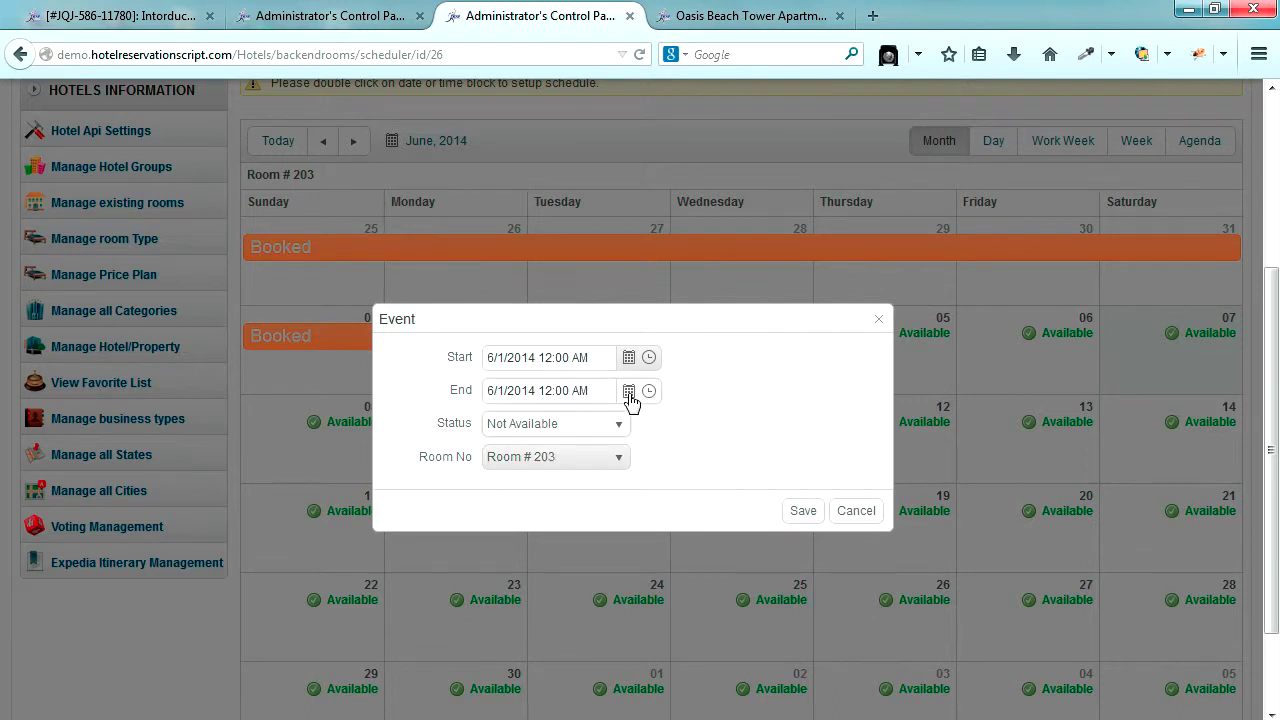
click(629, 393)
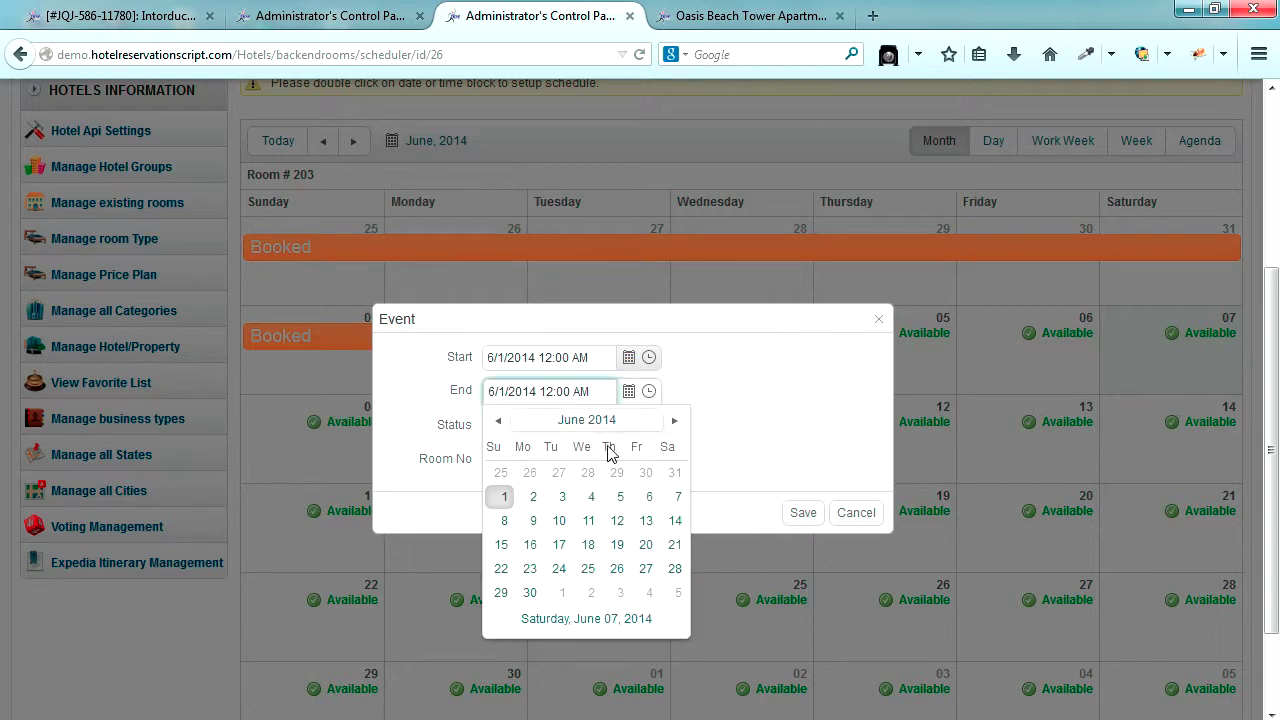
click(672, 496)
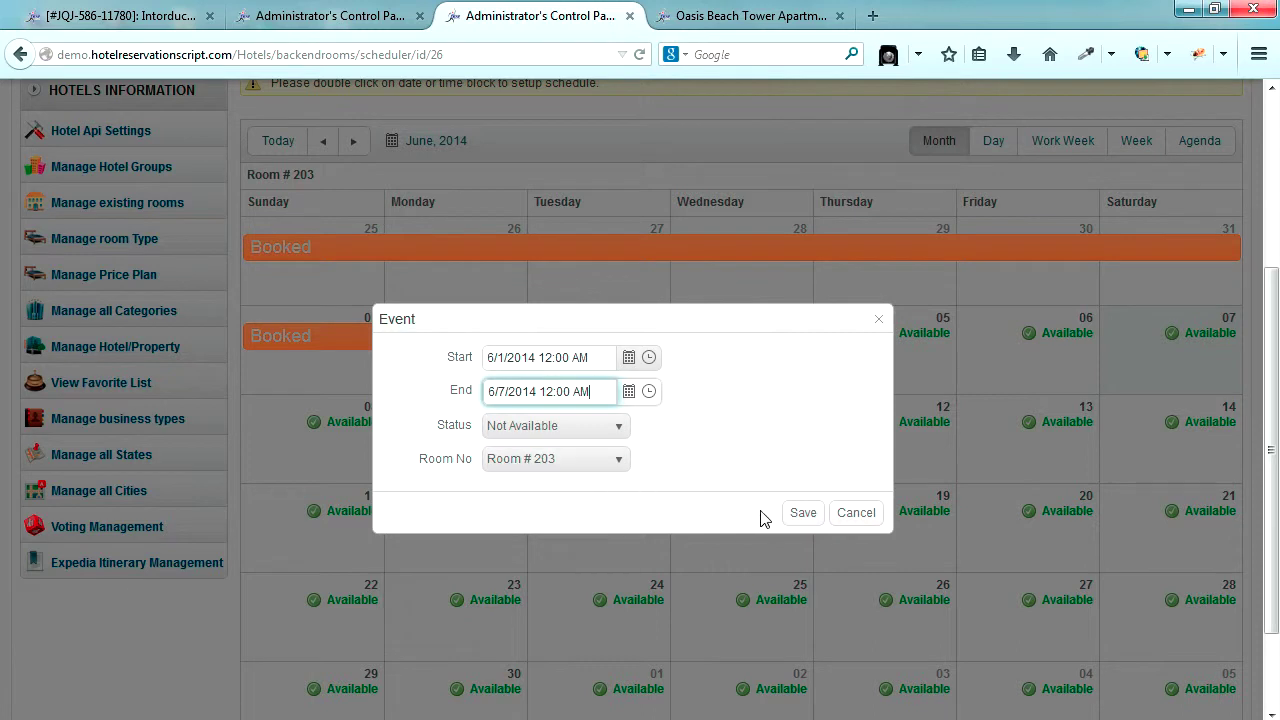
click(797, 515)
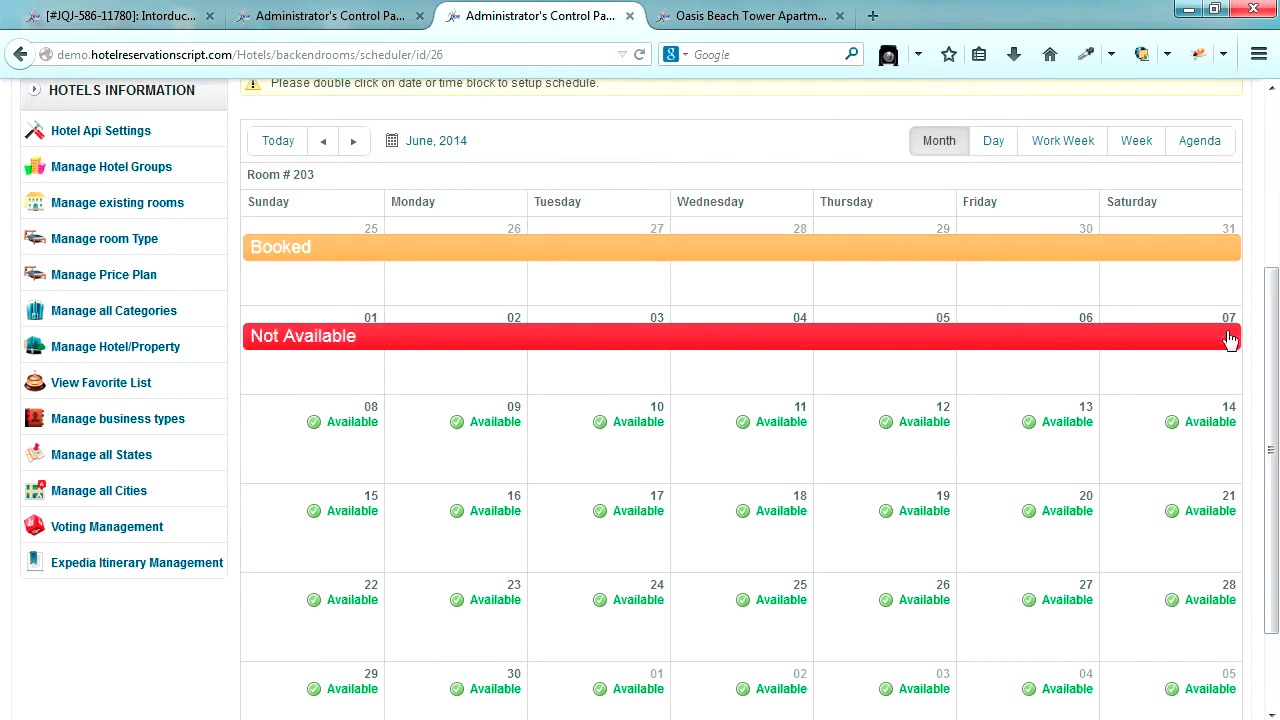
- On the public page, switch Accessible Rooms to Room # 365 and back to Room # 203, and review the refreshed calendar
click(760, 16)
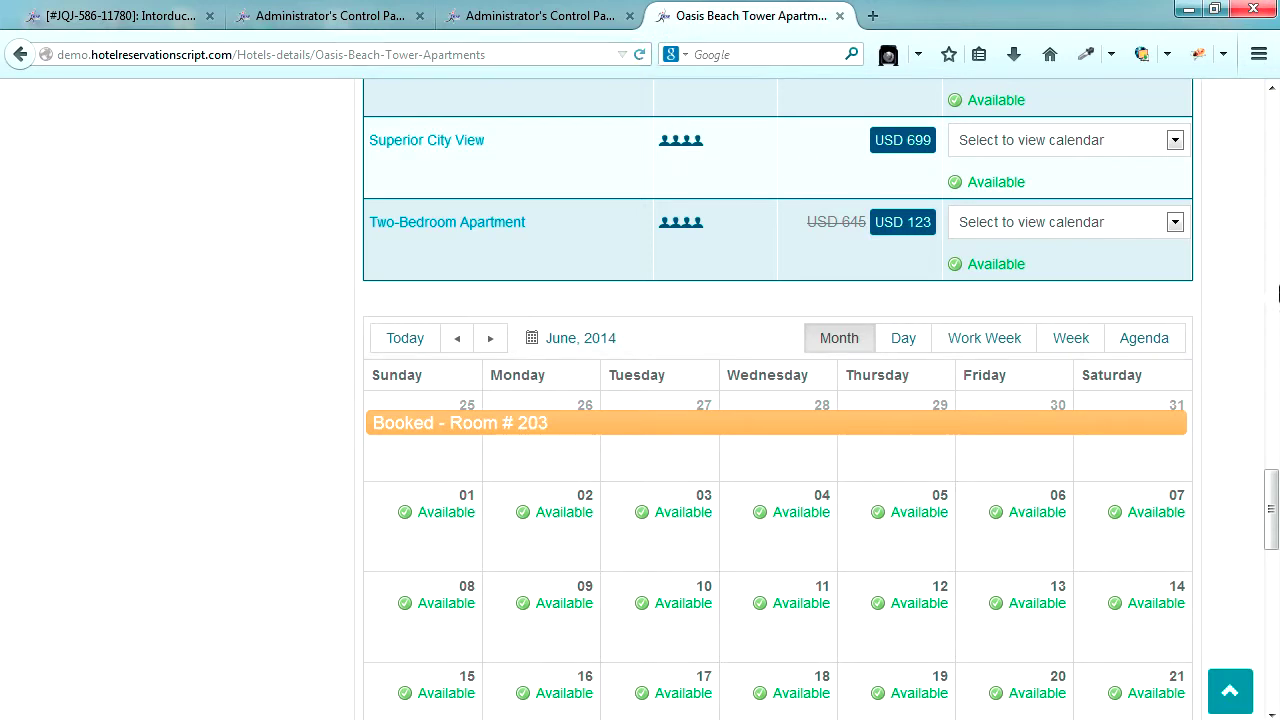
scroll(1186, 175, up, 6)
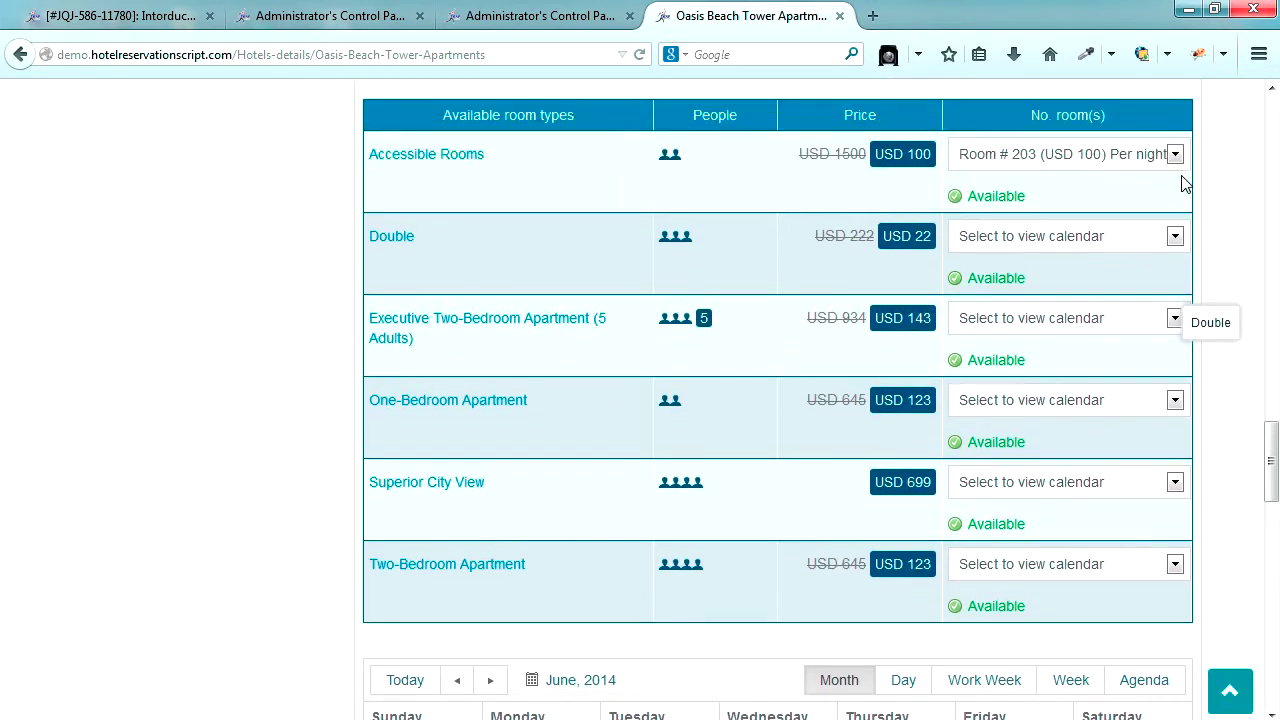
click(1175, 154)
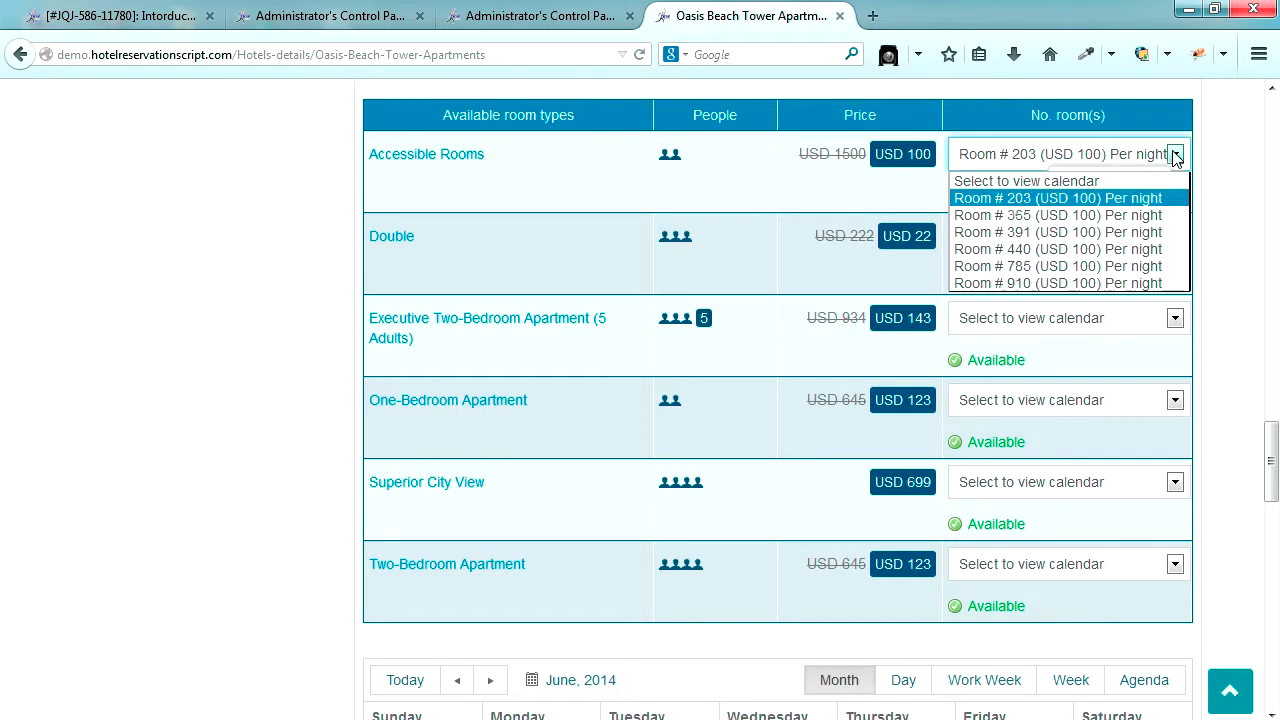
click(1095, 216)
click(1094, 160)
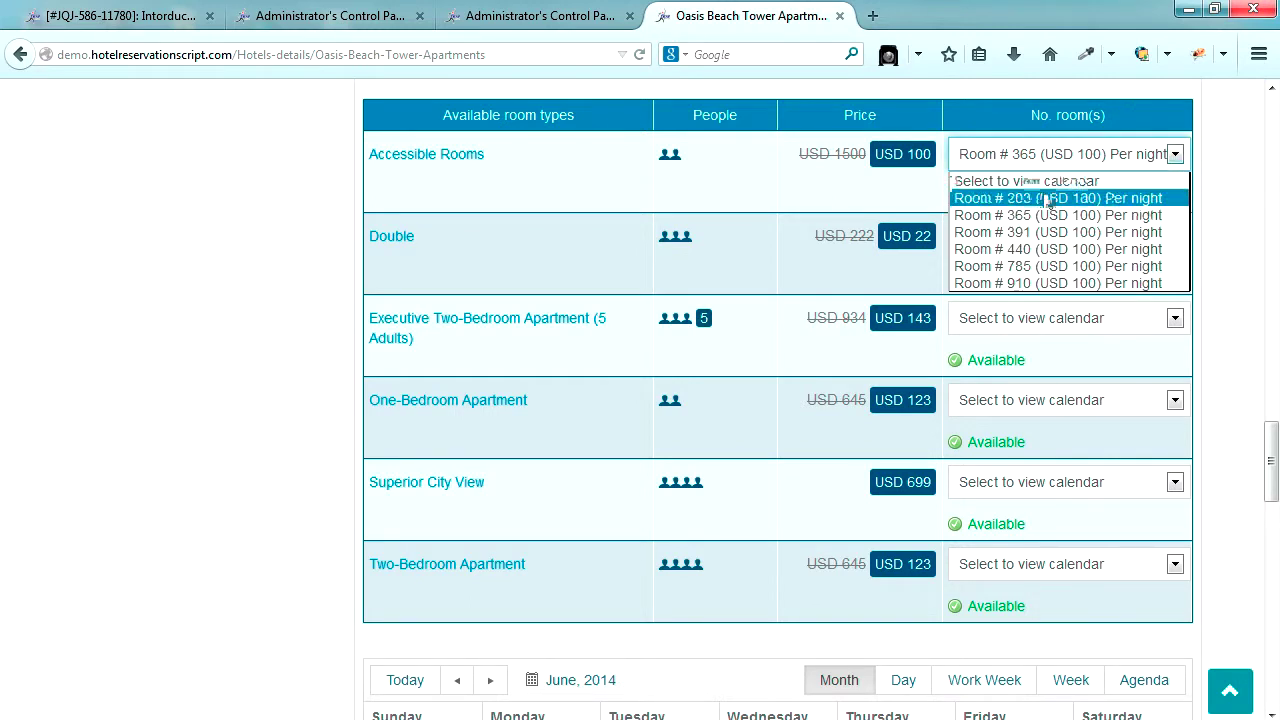
click(1046, 198)
click(1214, 234)
scroll(1230, 245, down, 1)
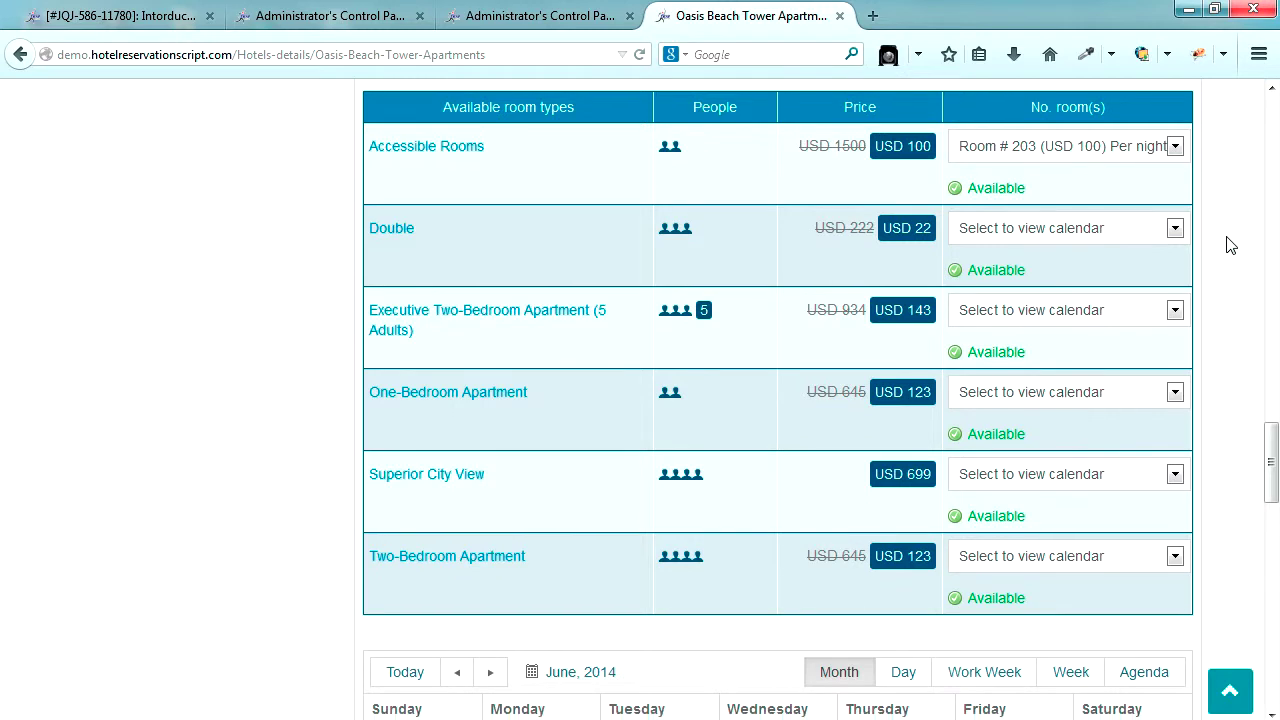
scroll(1230, 245, down, 5)
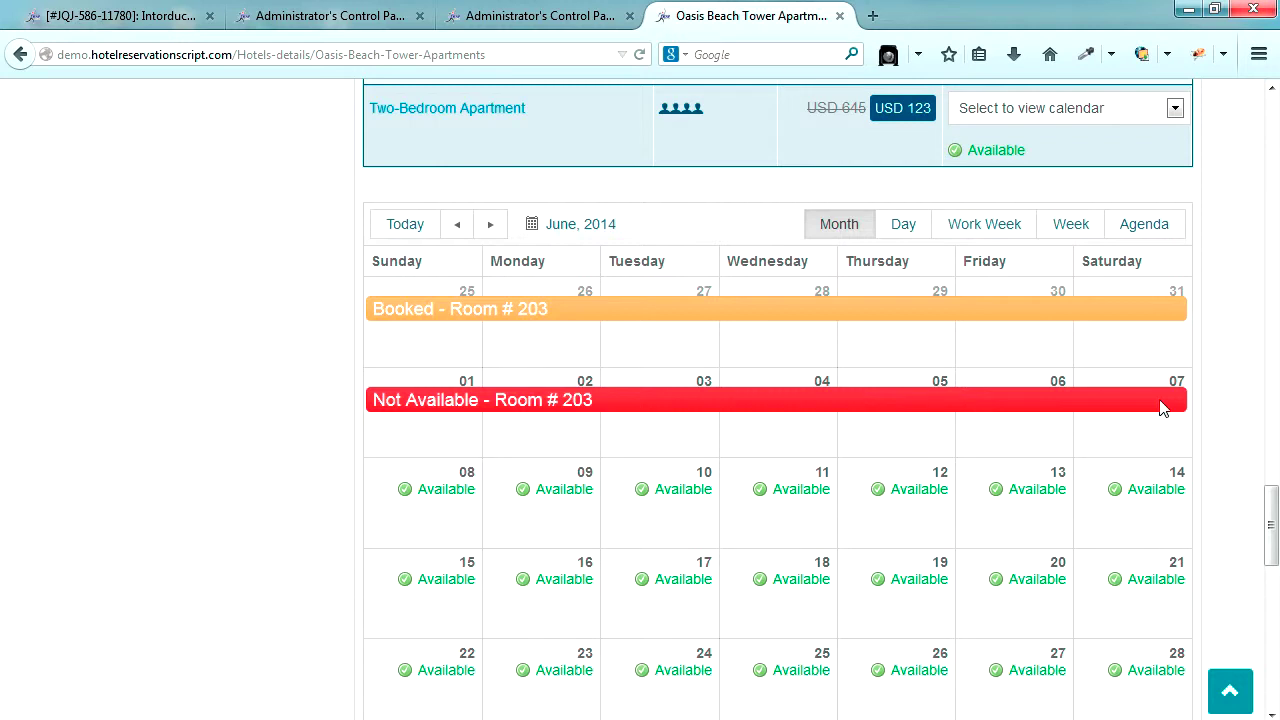
- Return to Room # 203's booking scheduler and delete the Booked event starting 5/25/2014
click(360, 16)
click(551, 16)
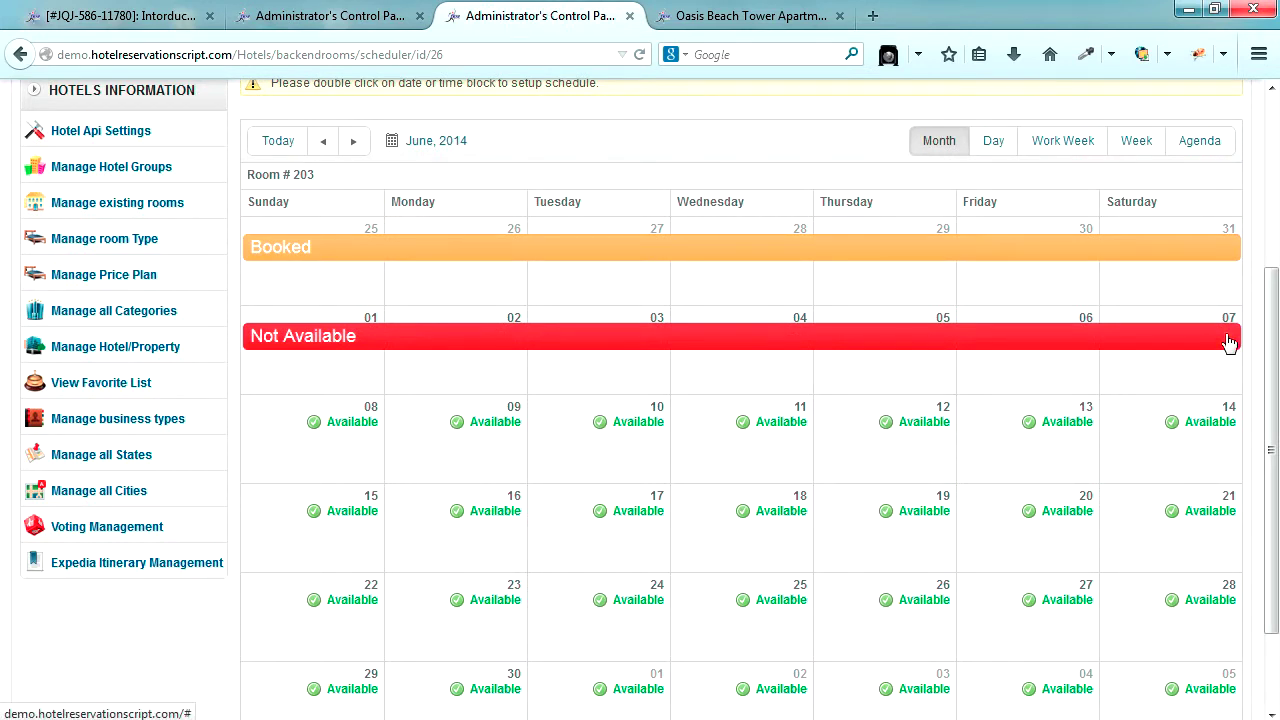
mouse_move(1226, 256)
double_click(609, 248)
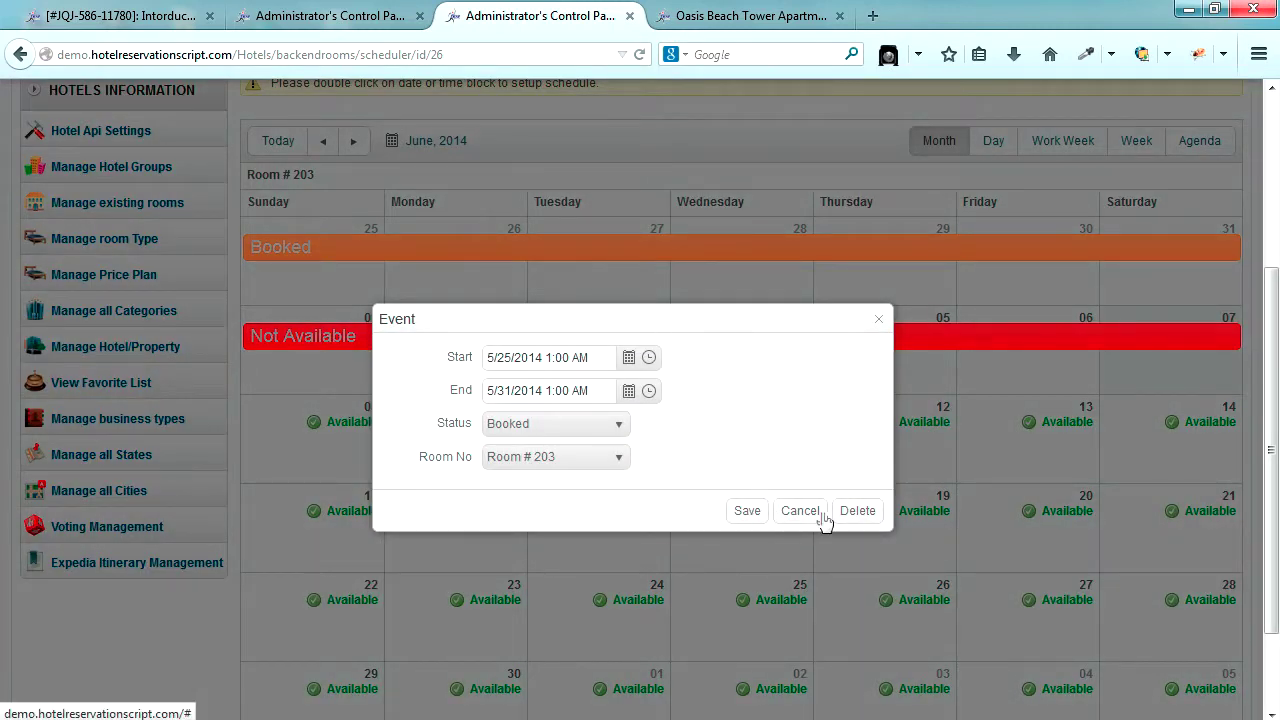
click(862, 511)
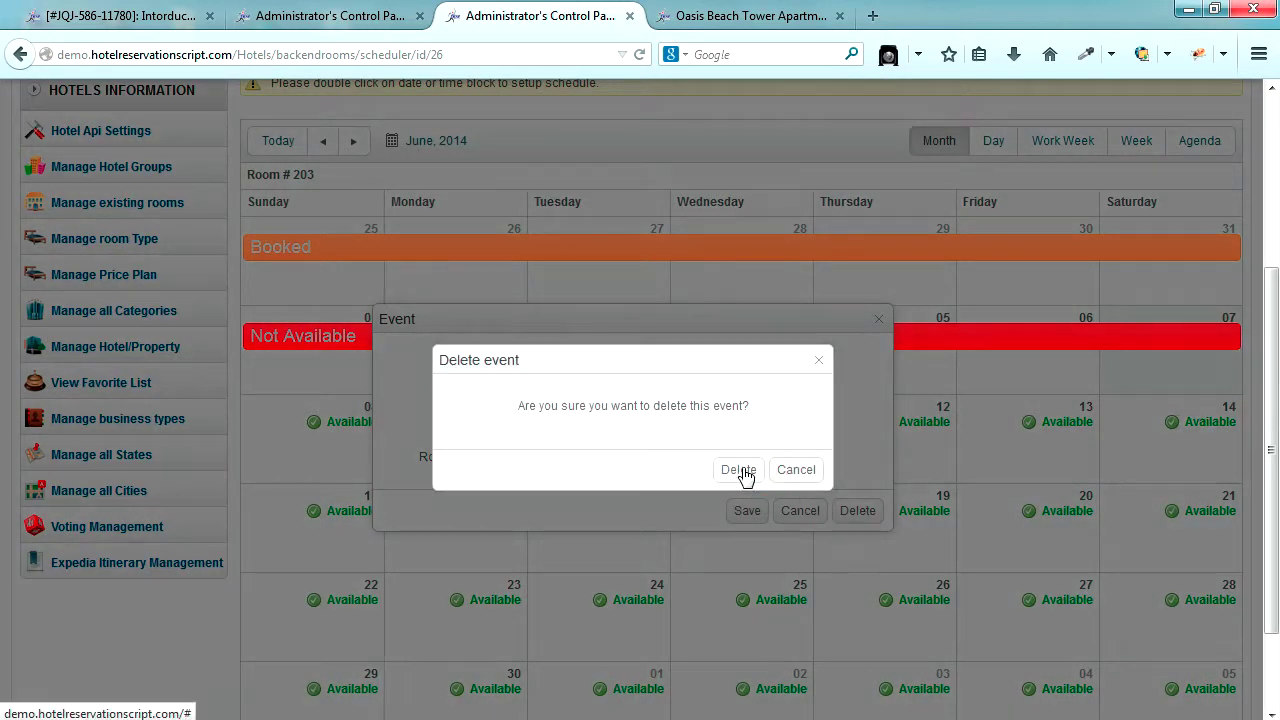
click(739, 470)
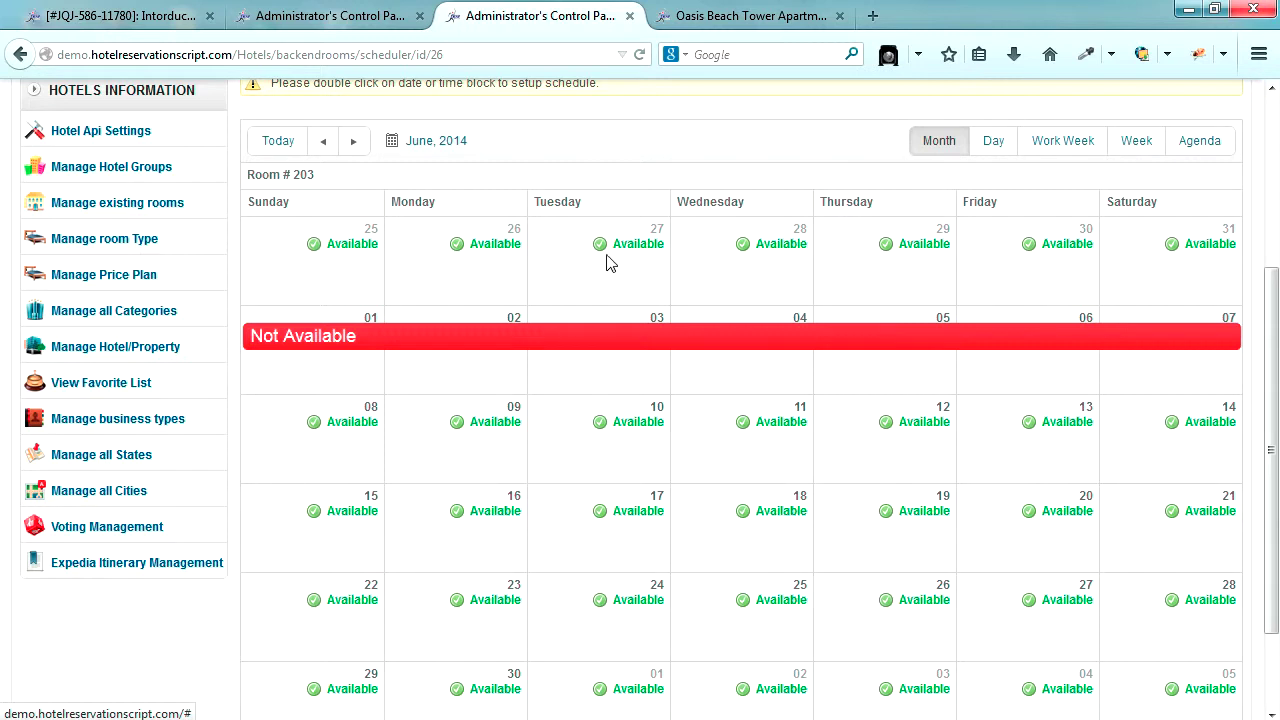
- Open and close the Not Available event starting 6/1/2014, and delete it from the scheduler
double_click(1052, 345)
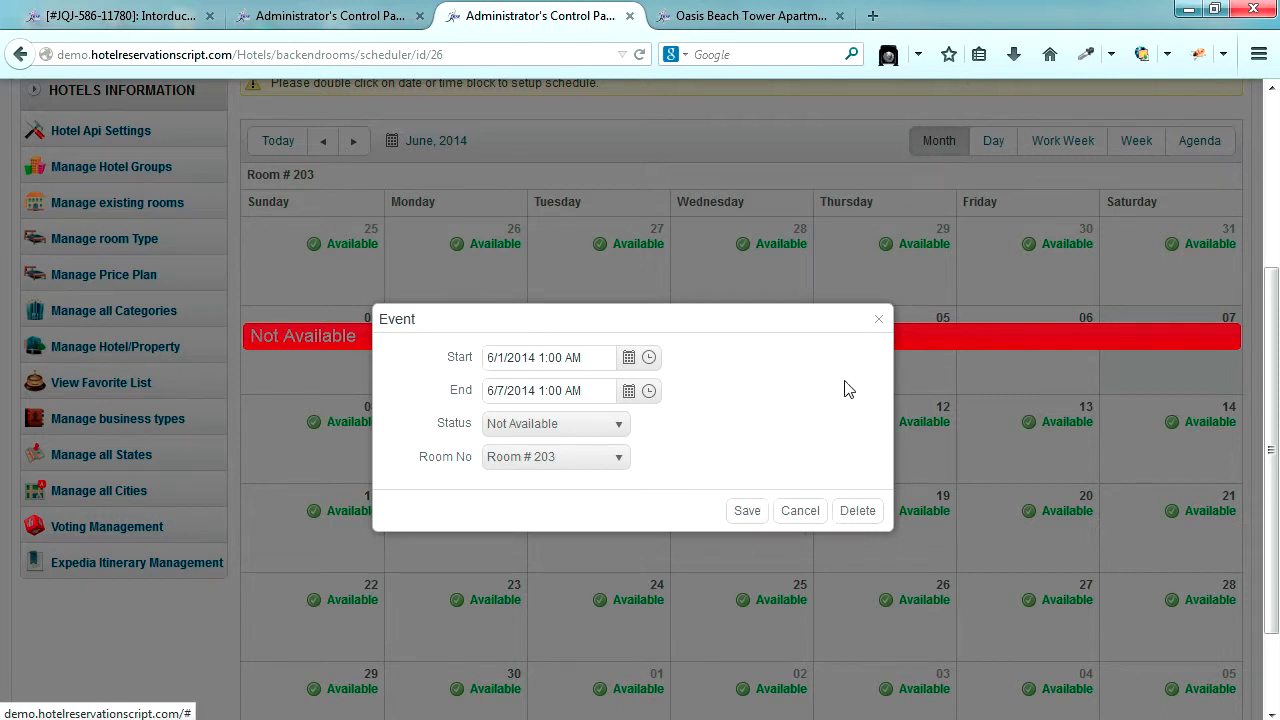
click(879, 320)
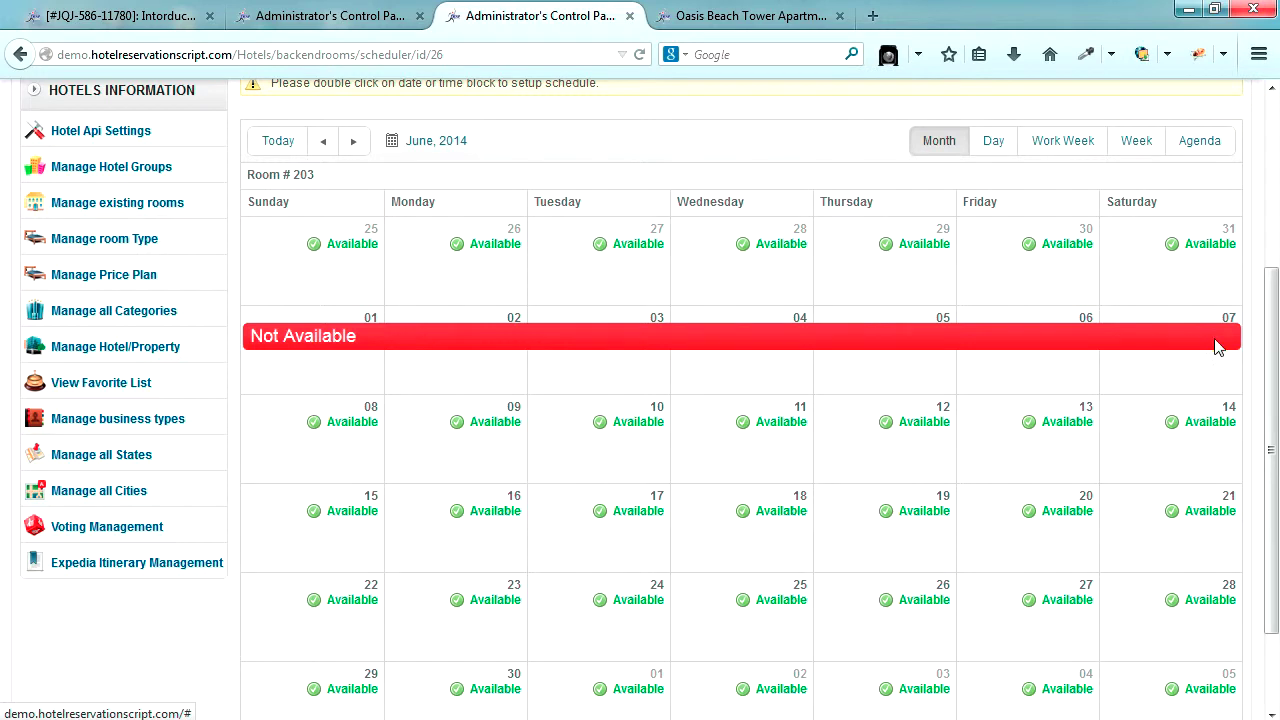
click(1229, 342)
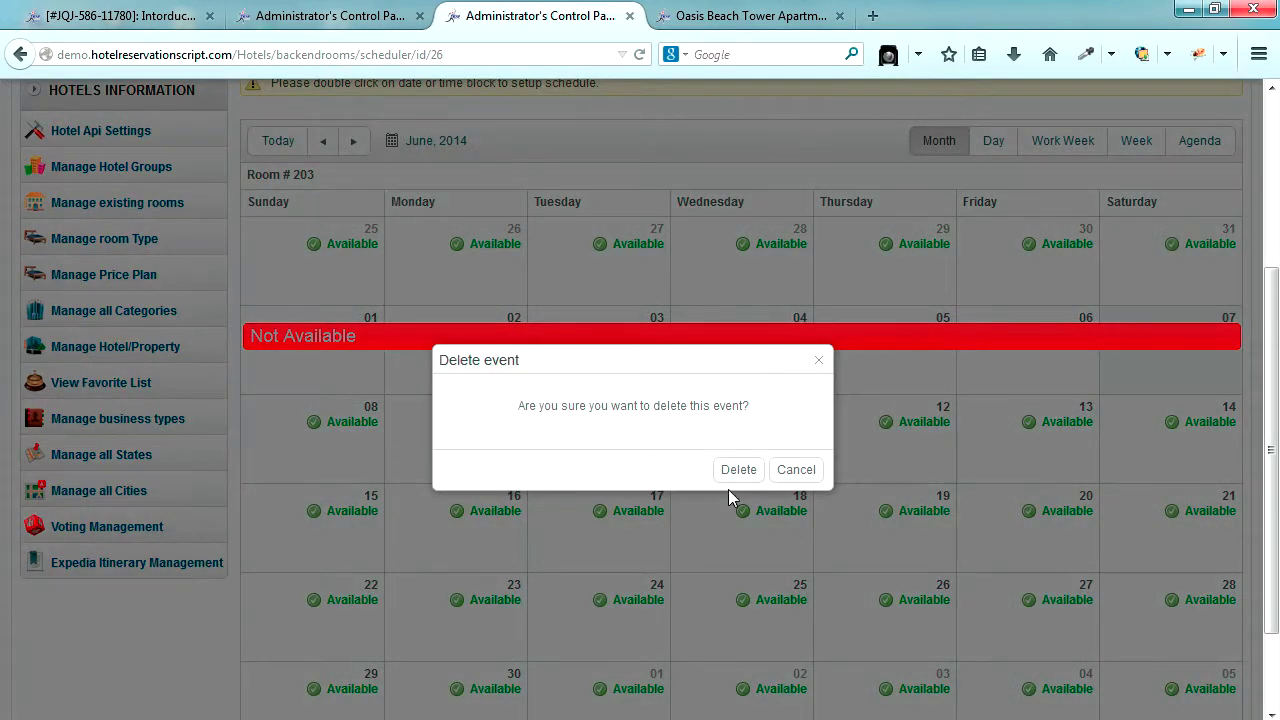
click(740, 470)
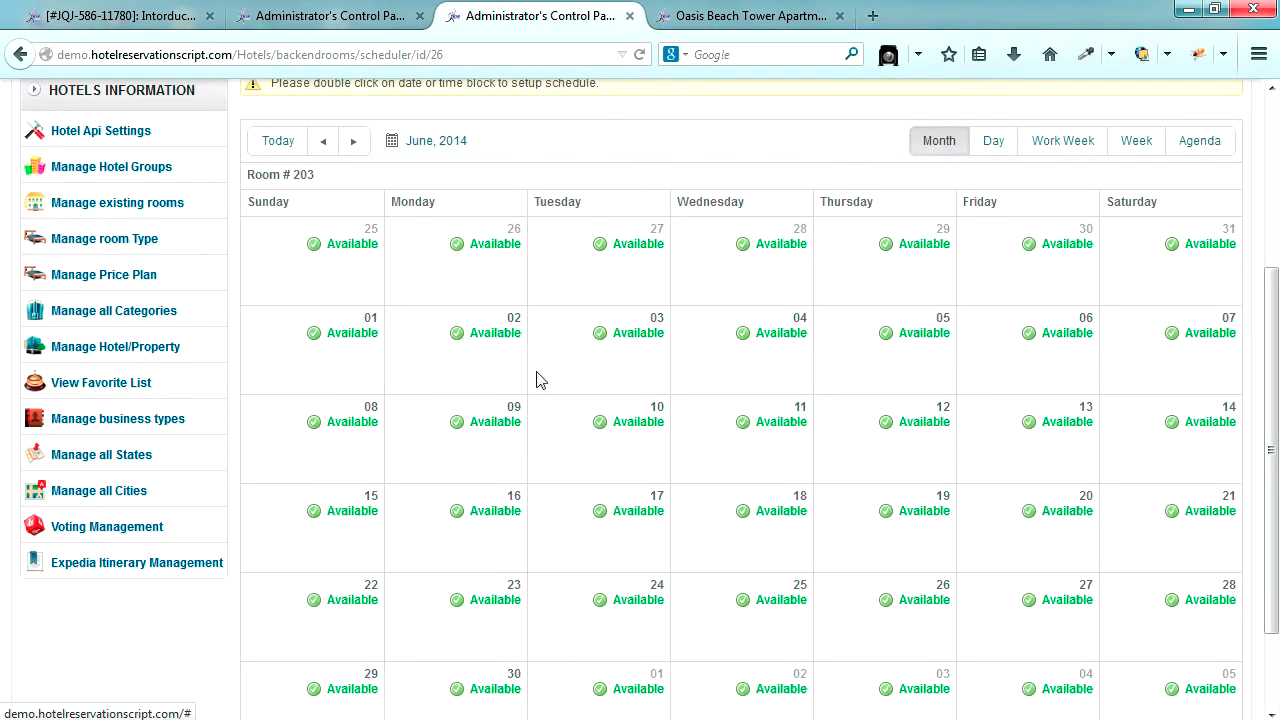
- Reselect Room # 203 for Accessible Rooms on the public page and check its June 2014 calendar against the scheduler deletions
click(748, 17)
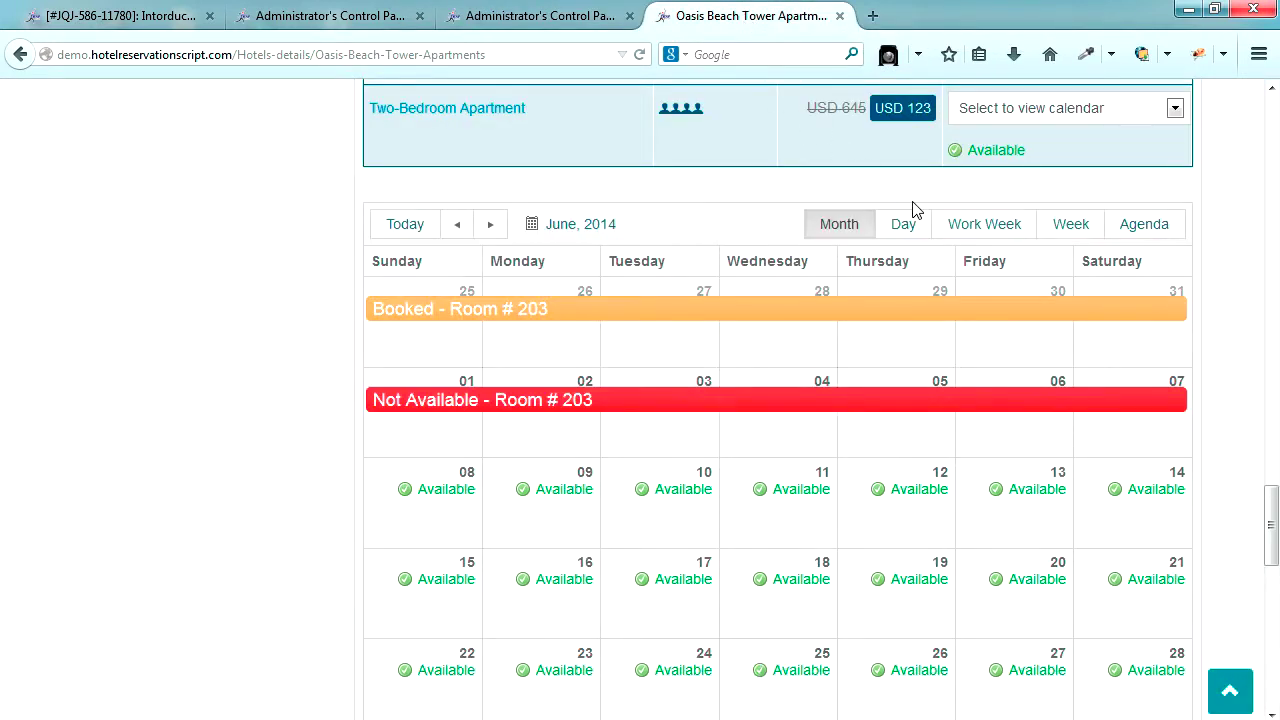
scroll(1190, 236, up, 3)
scroll(1190, 236, up, 4)
click(1097, 382)
click(1075, 443)
click(1077, 386)
click(1066, 426)
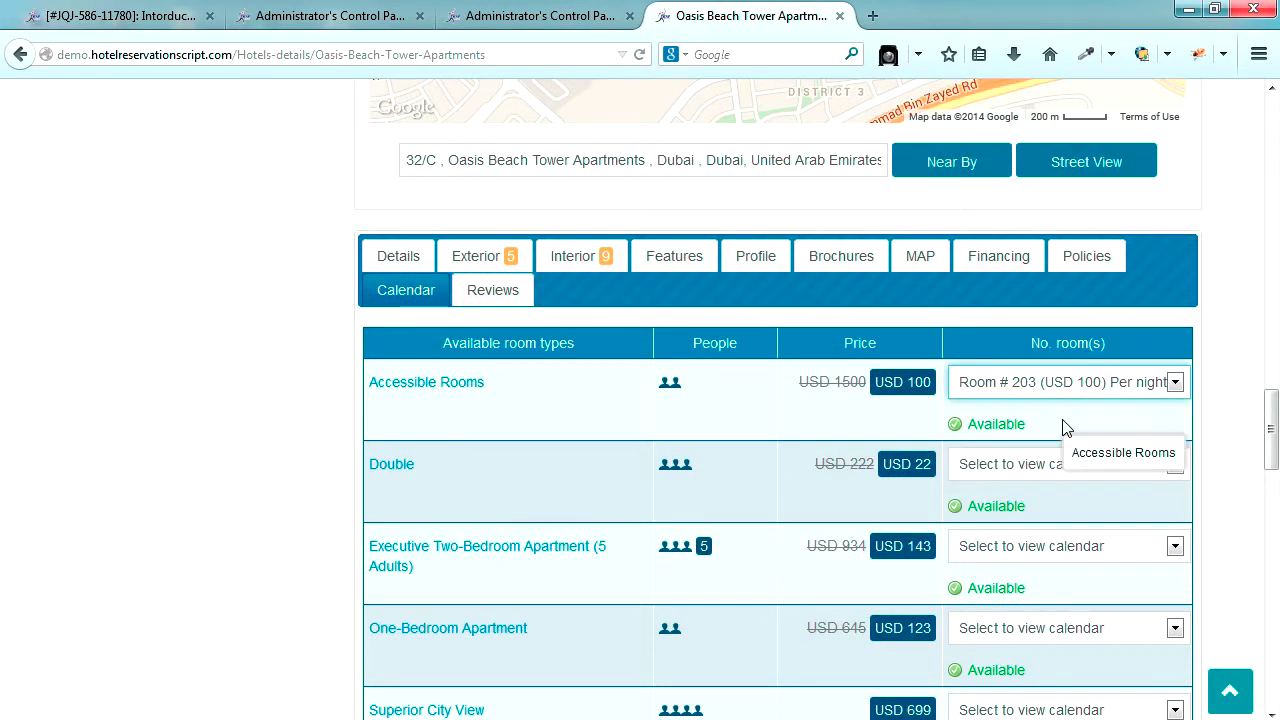
scroll(1230, 412, down, 10)
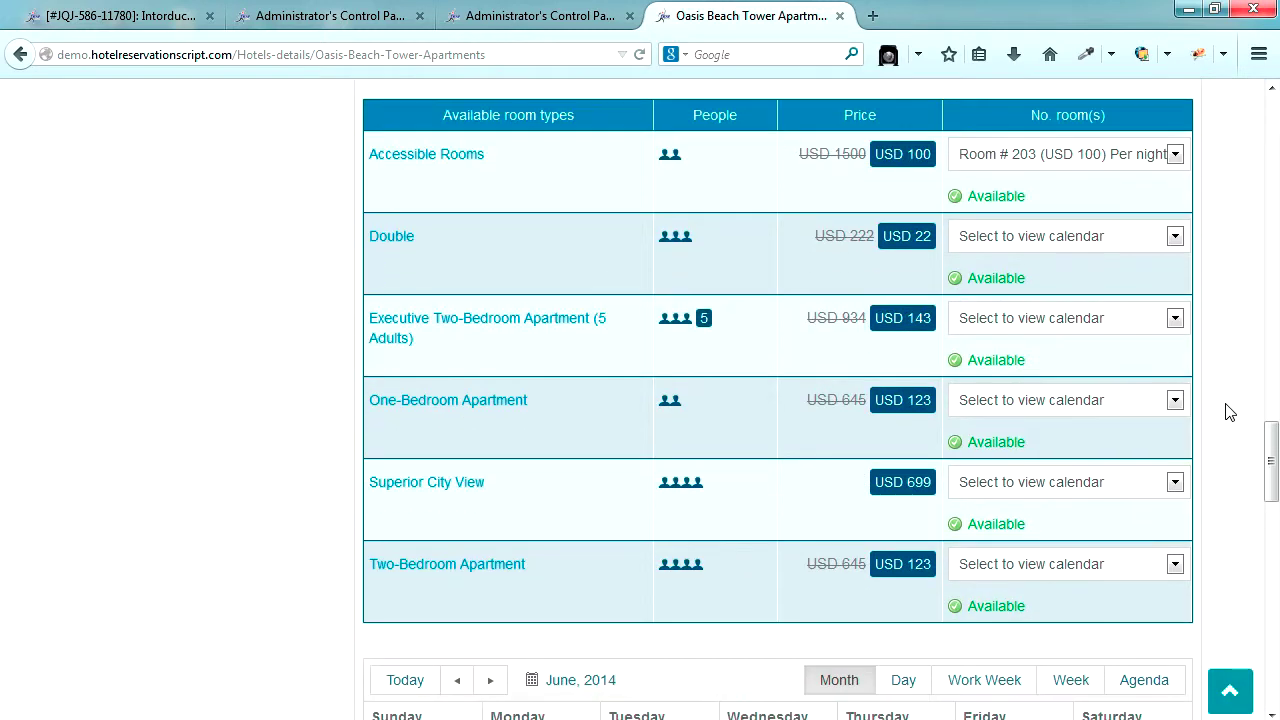
scroll(1230, 412, down, 4)
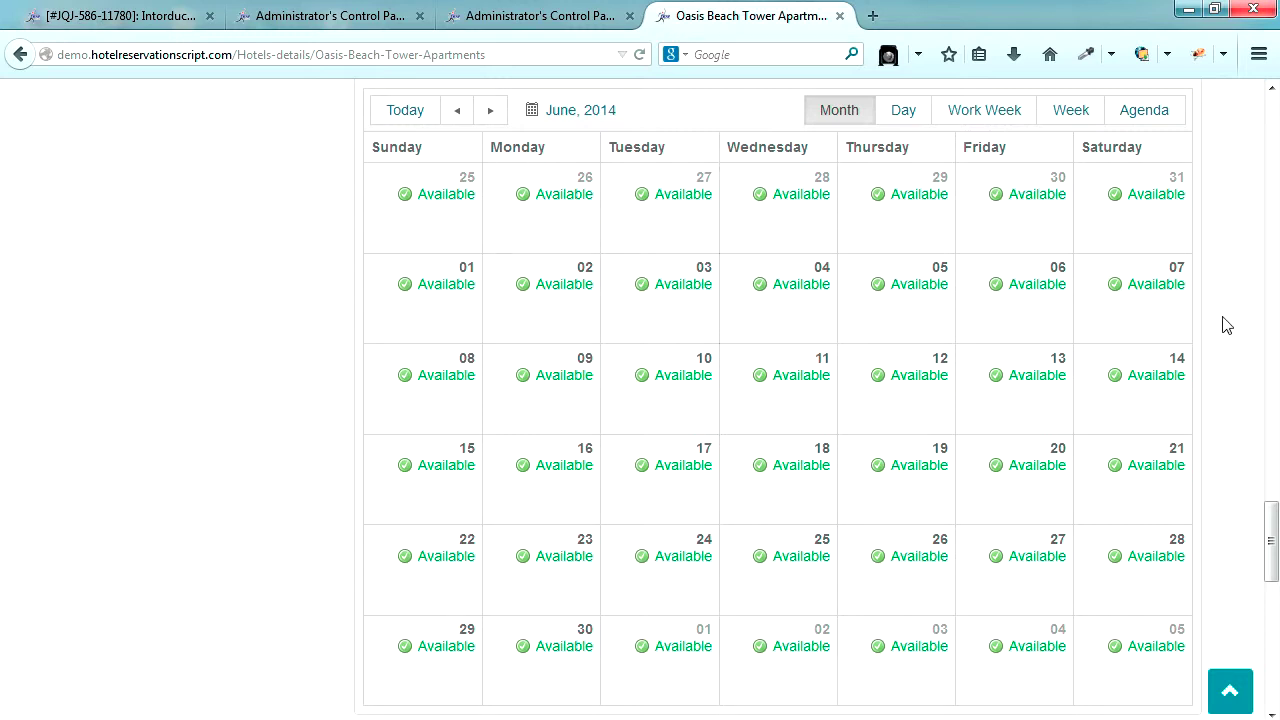
- Examine the room types table and the descriptions of Double and Executive Two-Bedroom Apartment, and return to the hotel page's header details
scroll(1225, 322, up, 12)
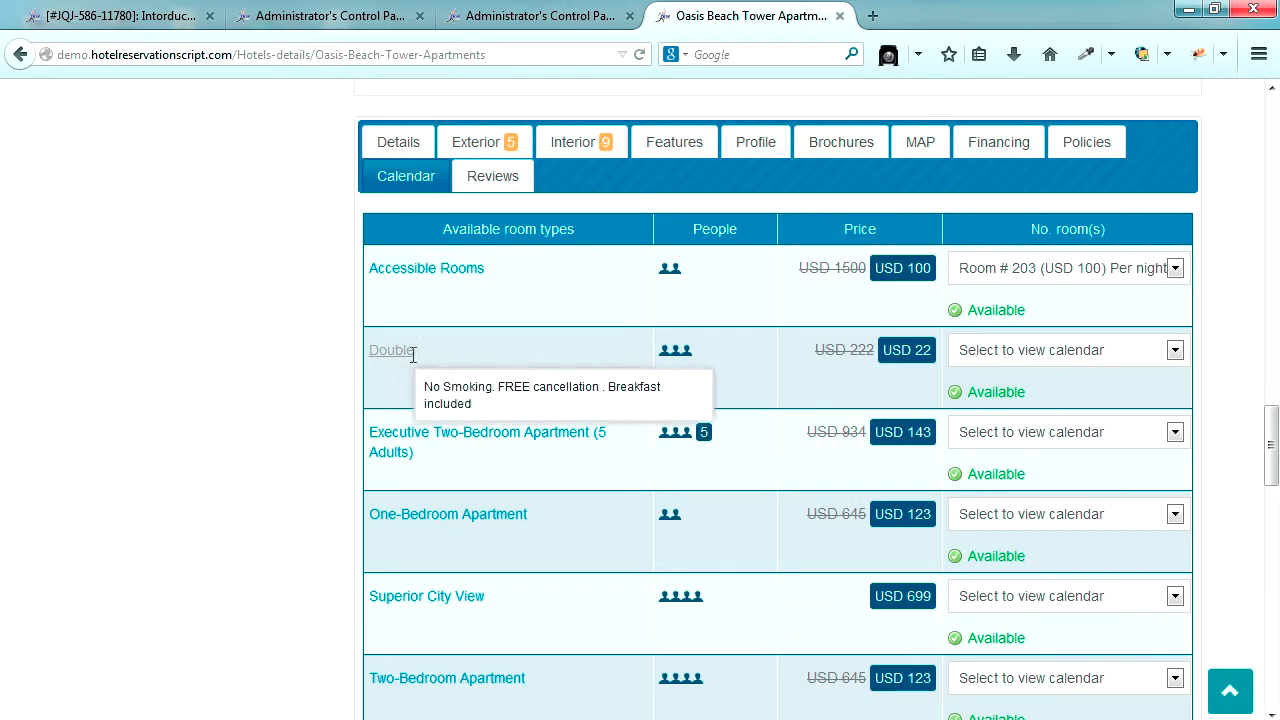
scroll(420, 385, down, 1)
scroll(423, 385, down, 2)
mouse_move(404, 333)
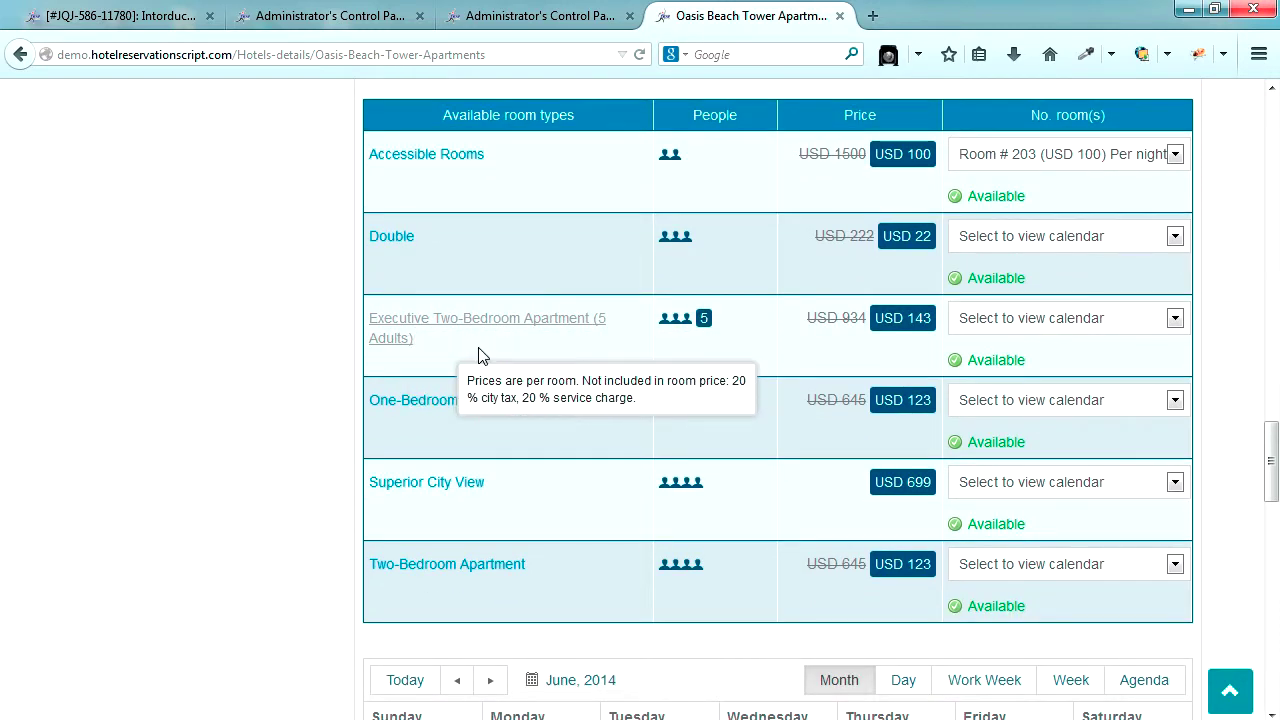
scroll(500, 358, down, 2)
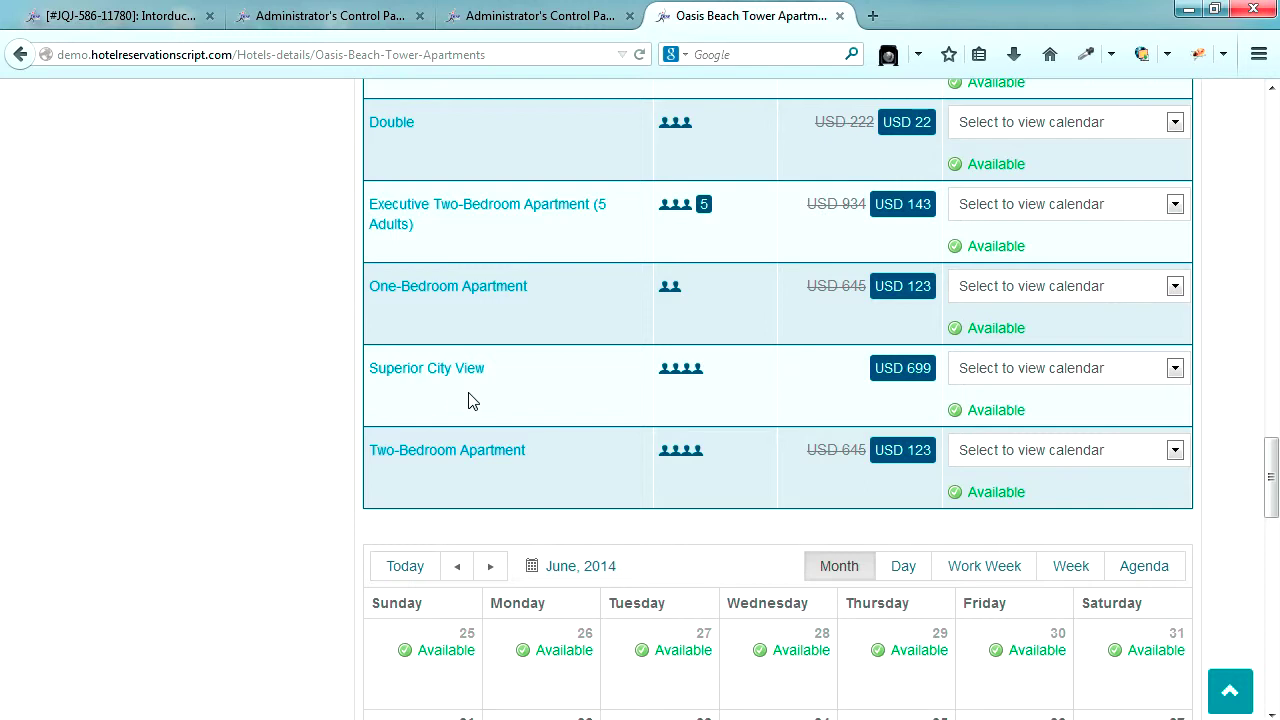
scroll(472, 400, down, 2)
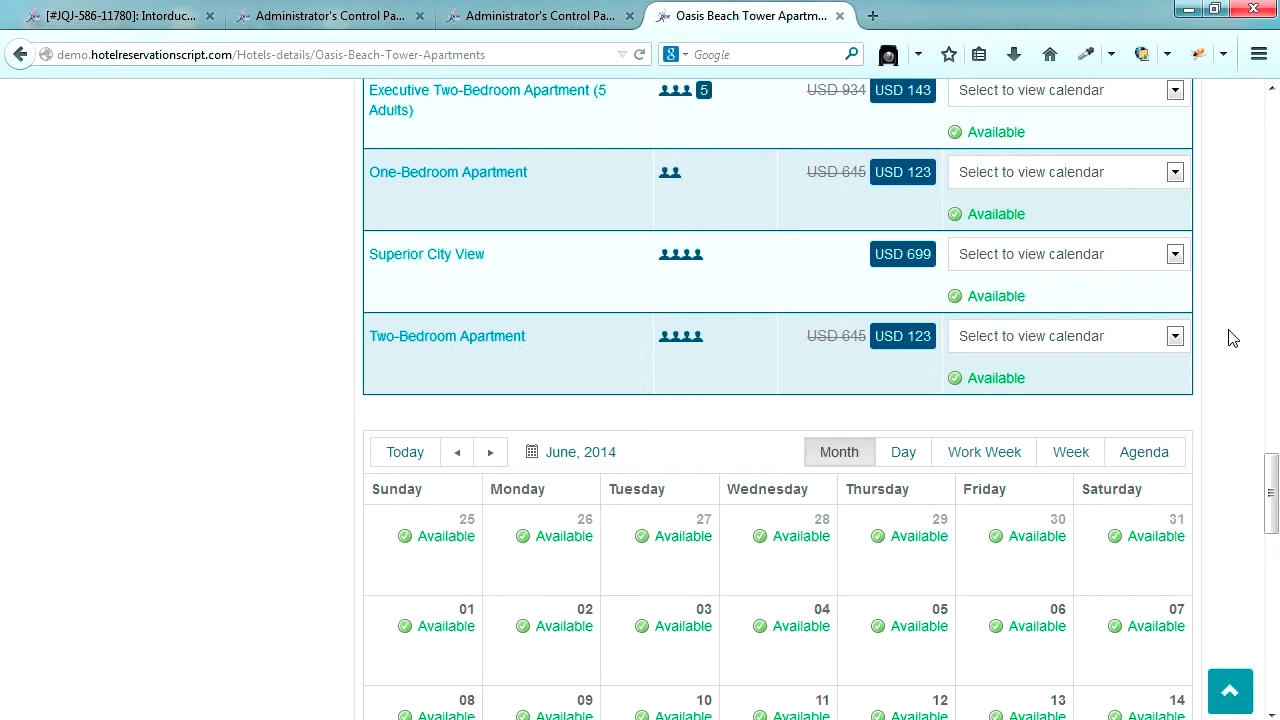
scroll(1233, 338, up, 3)
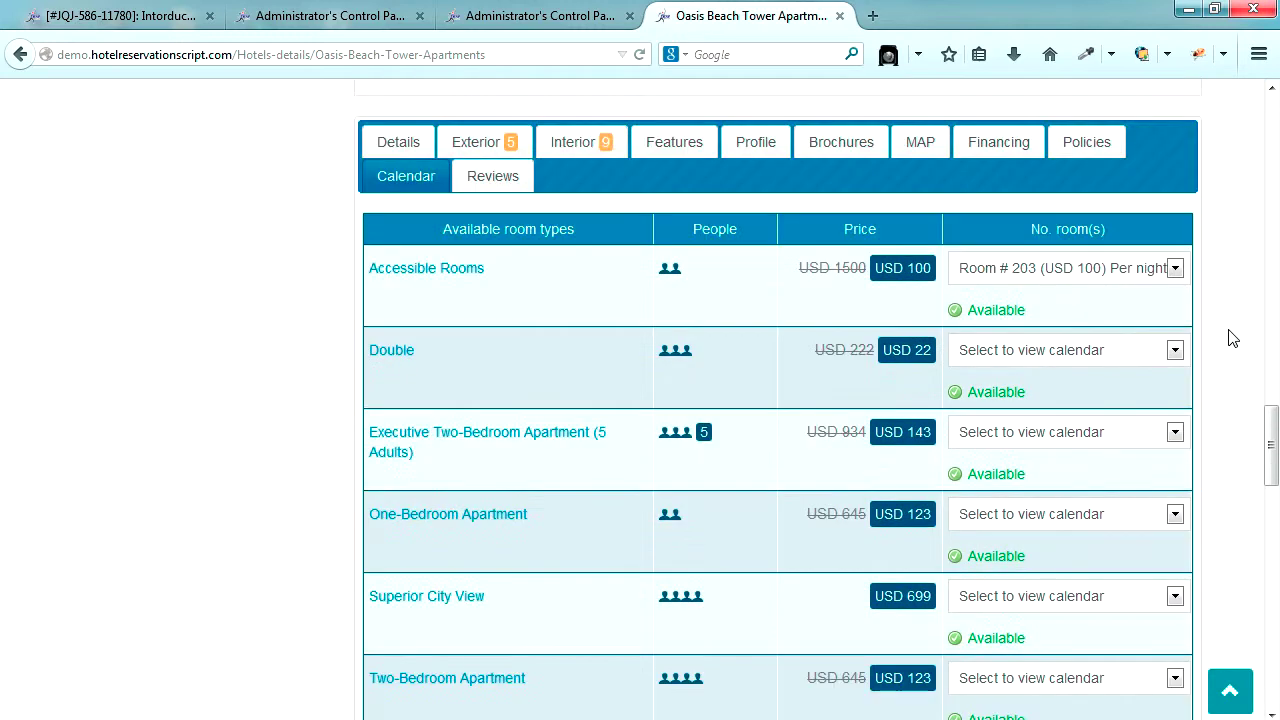
scroll(1233, 338, up, 10)
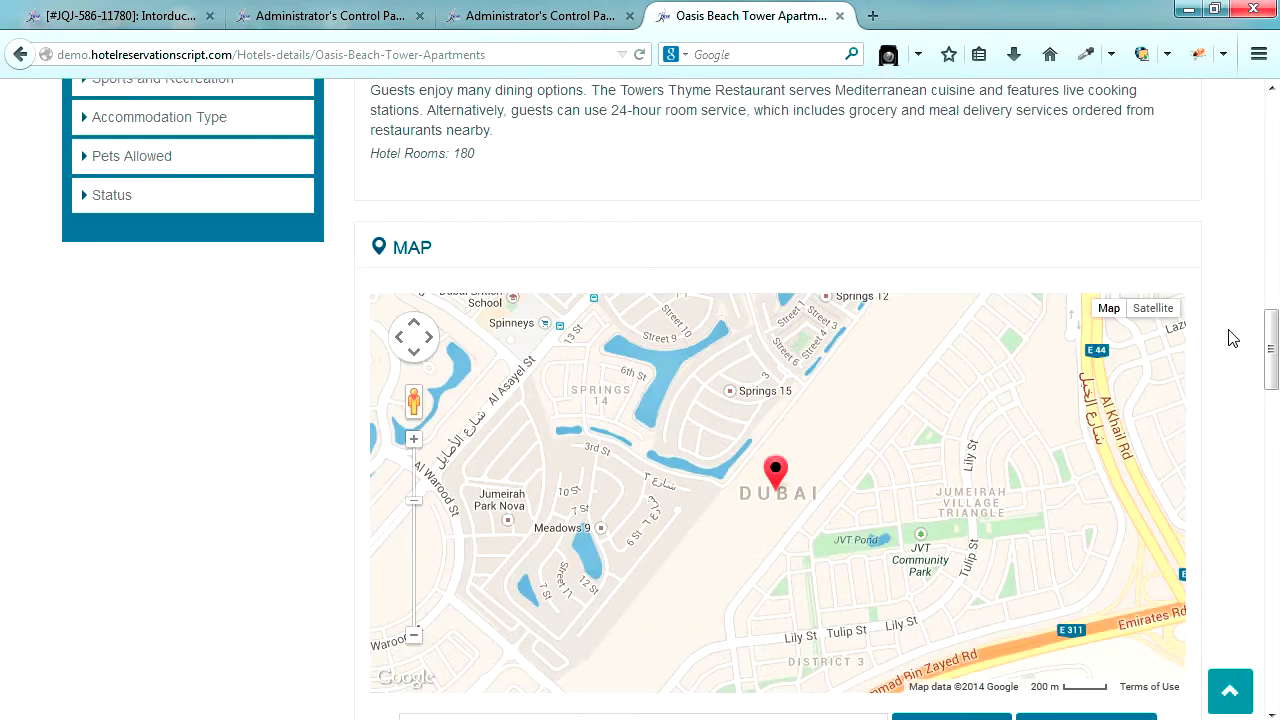
scroll(1233, 338, up, 5)
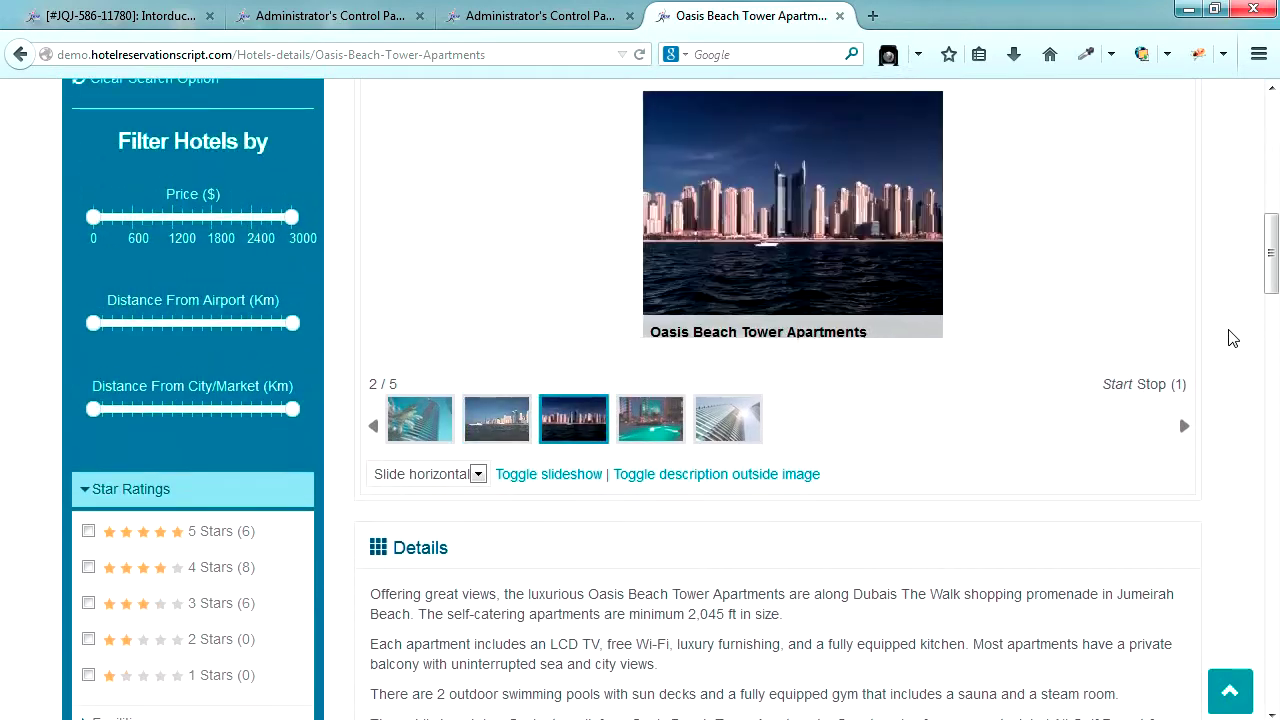
scroll(1233, 338, up, 5)
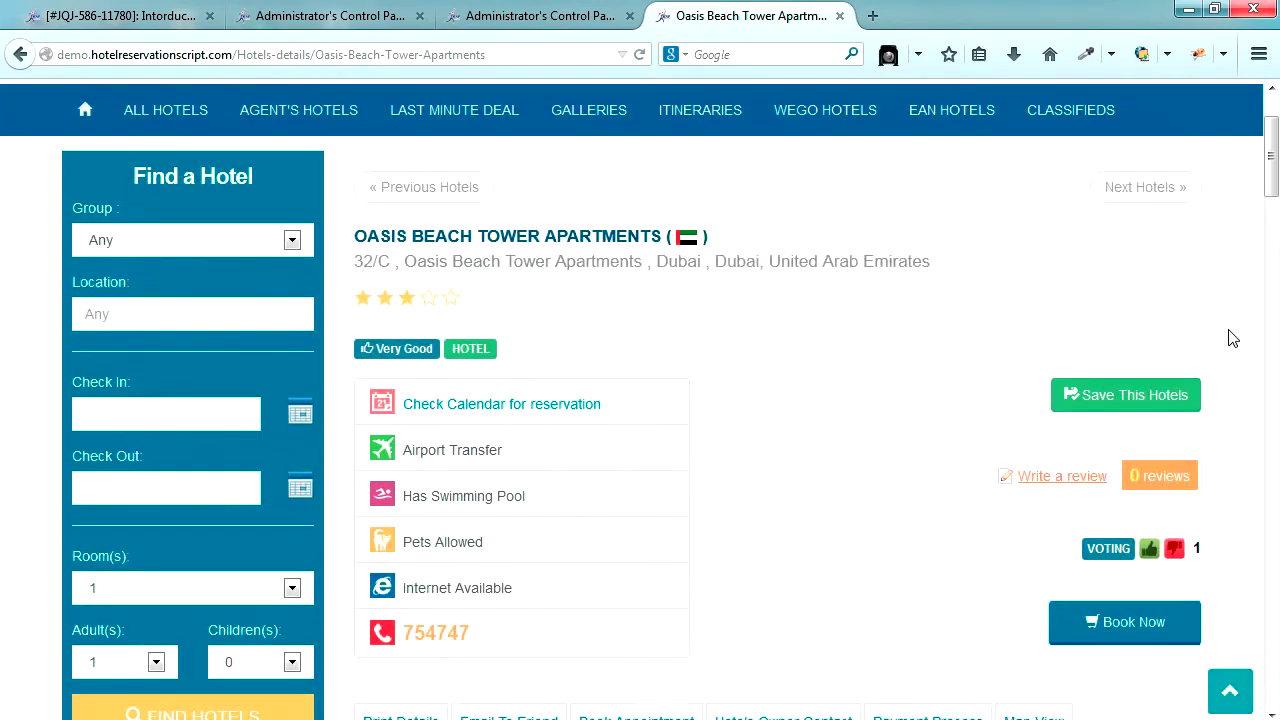